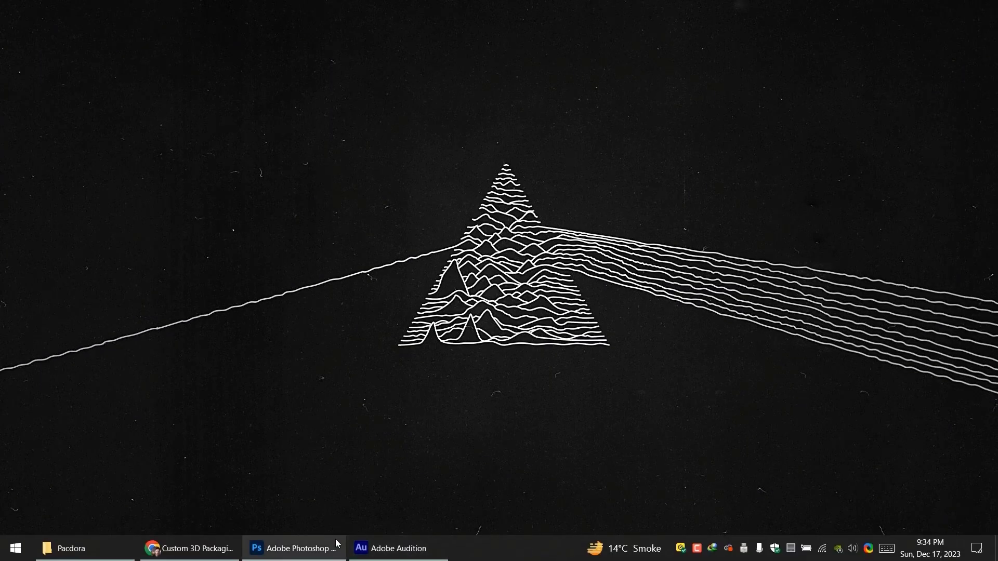
# Step: Switch to the Pacdora site in Chrome and look through the packaging mockup categories and 3D models on its home page
pyautogui.click(186, 550)
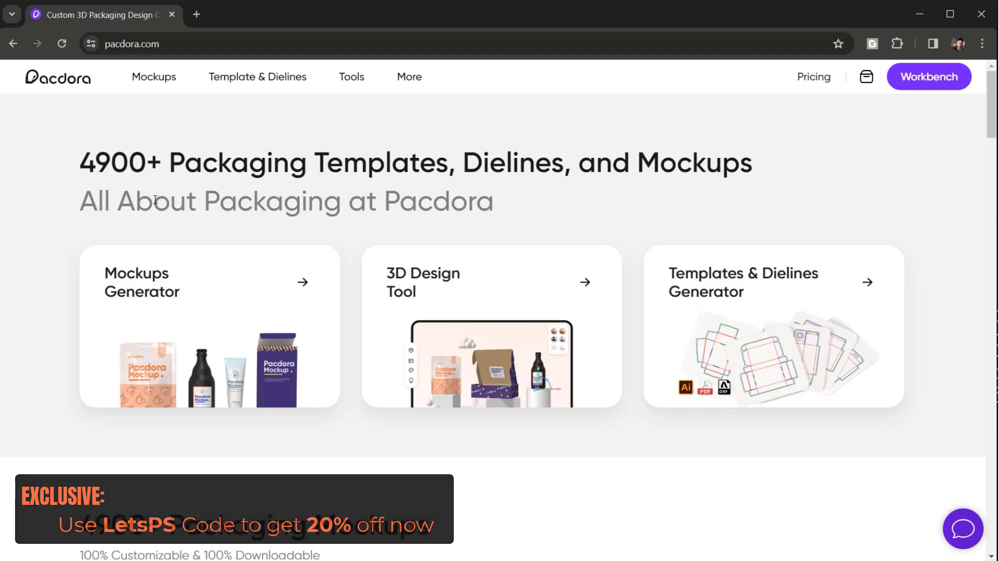
pyautogui.scroll(-2, 632, 204)
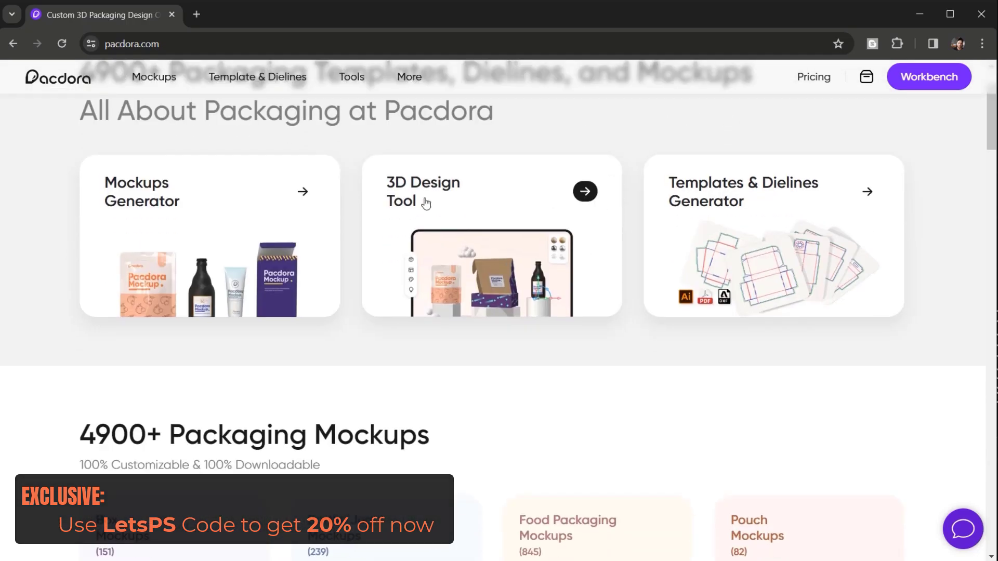
pyautogui.scroll(-5, 61, 336)
pyautogui.scroll(-3, 63, 330)
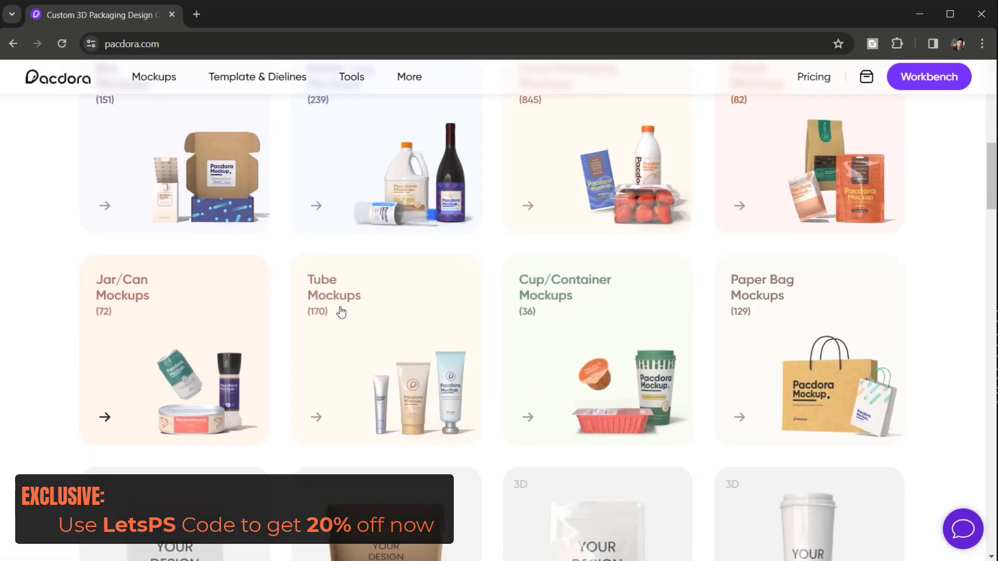
pyautogui.scroll(2, 686, 238)
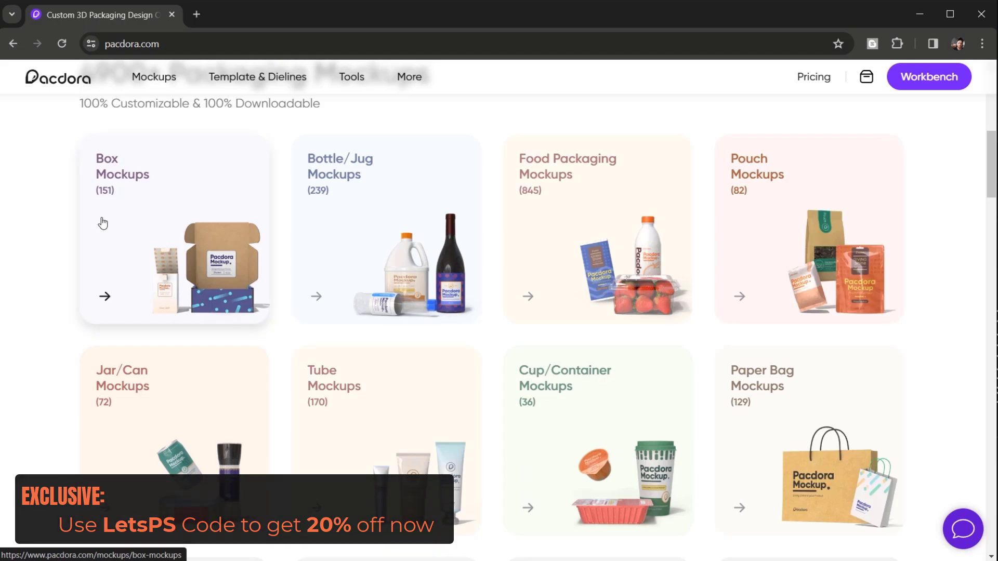
pyautogui.scroll(-6, 74, 235)
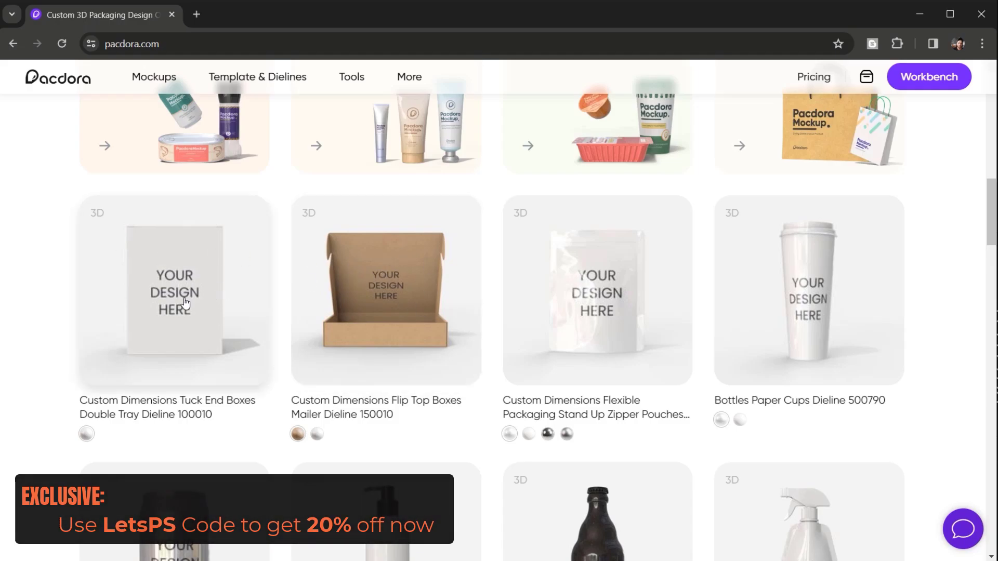
pyautogui.scroll(-3, 463, 292)
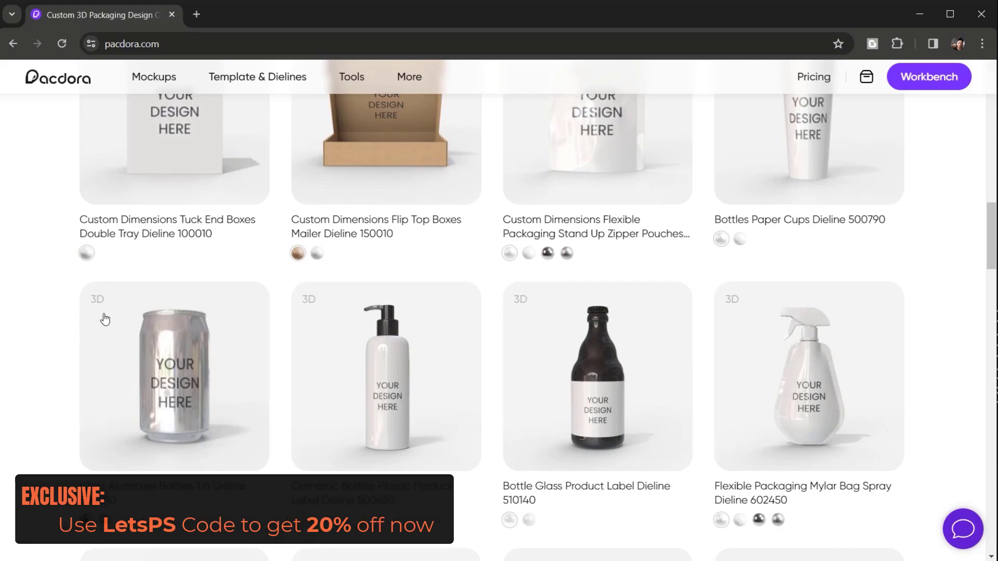
pyautogui.scroll(2, 857, 347)
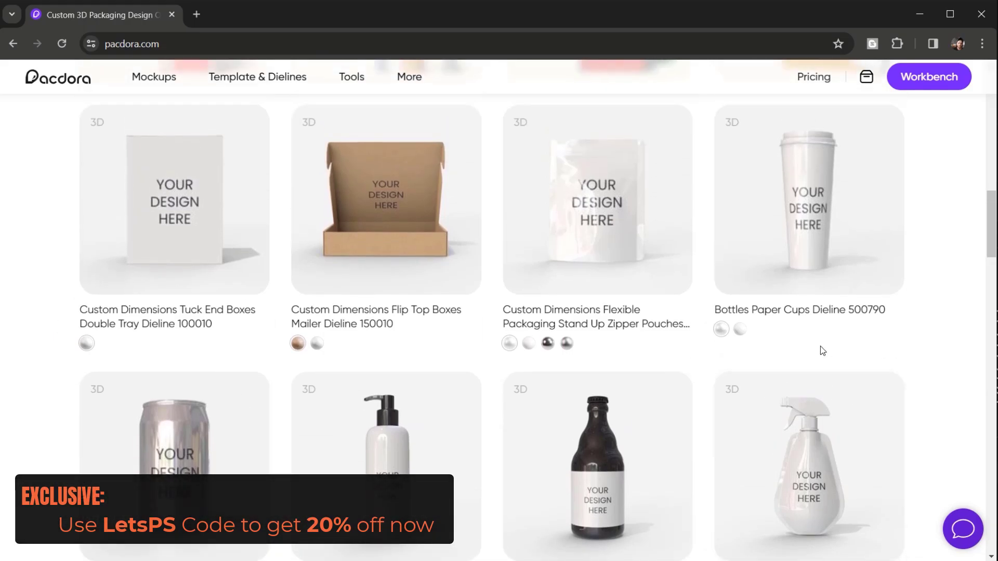
pyautogui.scroll(-2, 841, 390)
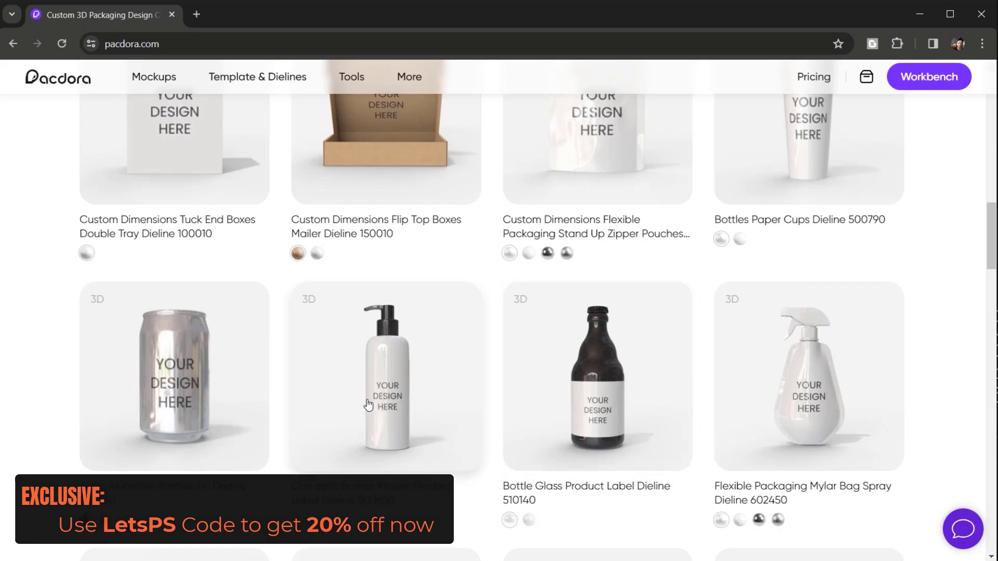
pyautogui.scroll(-6, 82, 318)
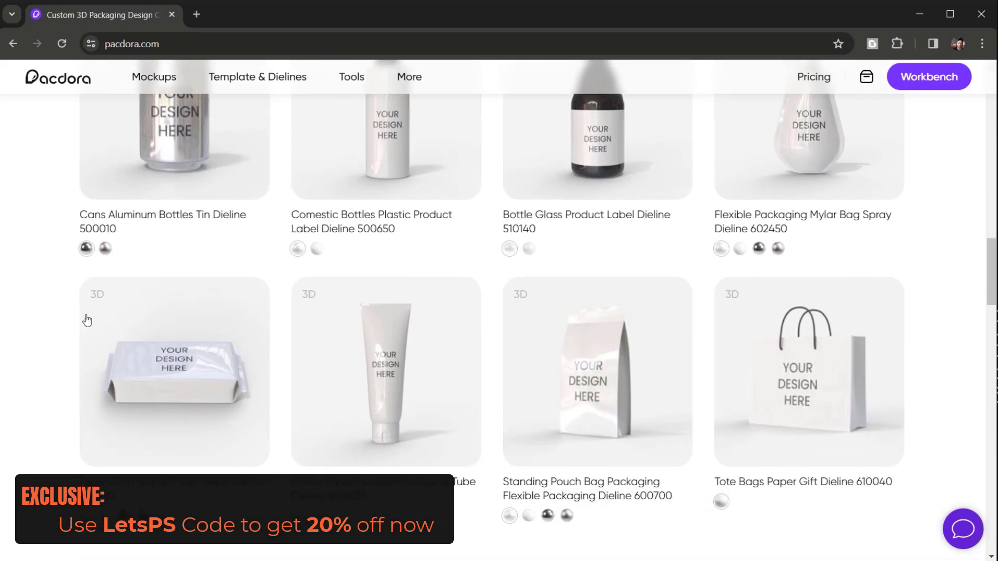
pyautogui.scroll(6, 208, 327)
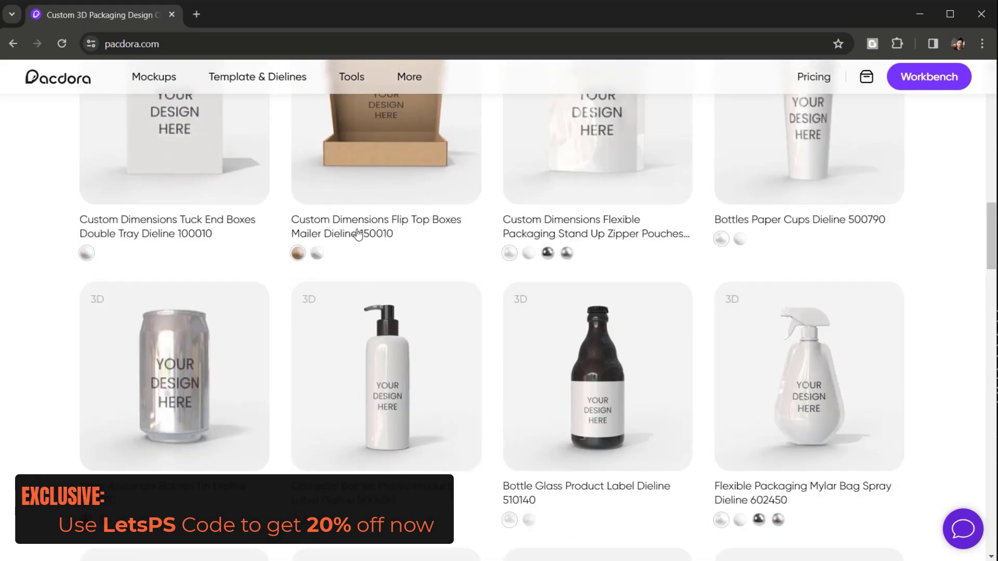
pyautogui.scroll(3, 367, 233)
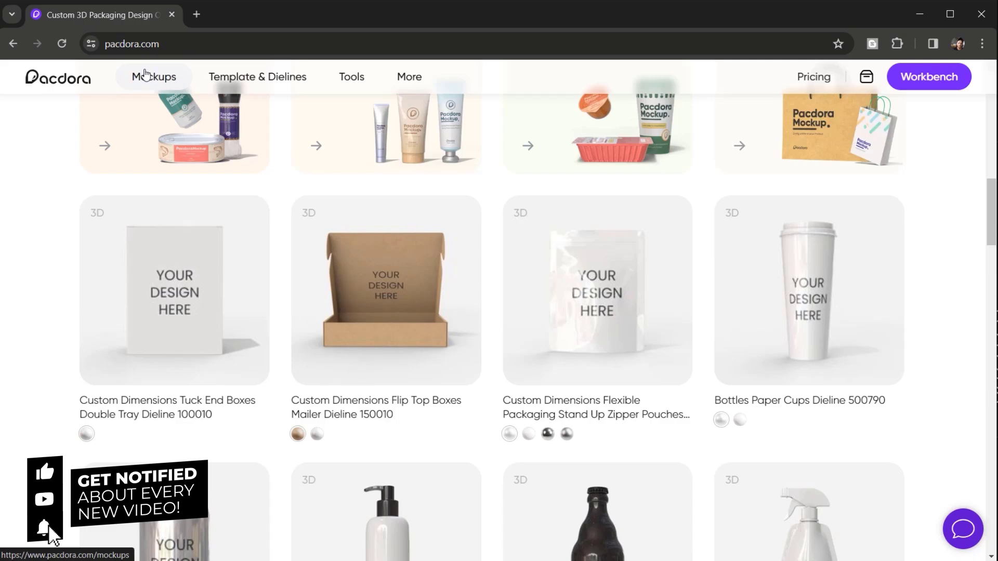
pyautogui.scroll(10, 32, 308)
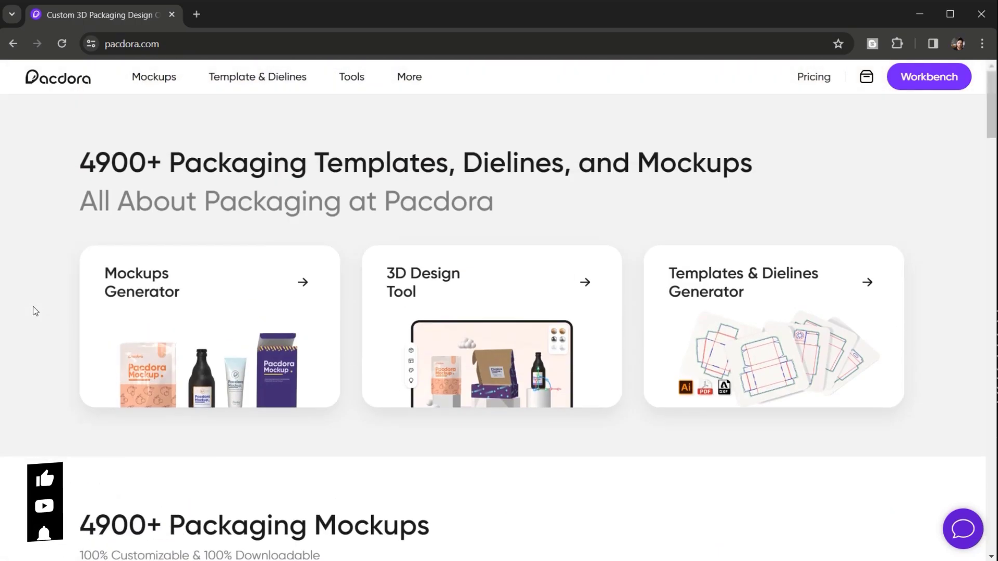
# Step: Open the Template & Dielines catalogue and look through the available box and bag dielines
pyautogui.click(279, 76)
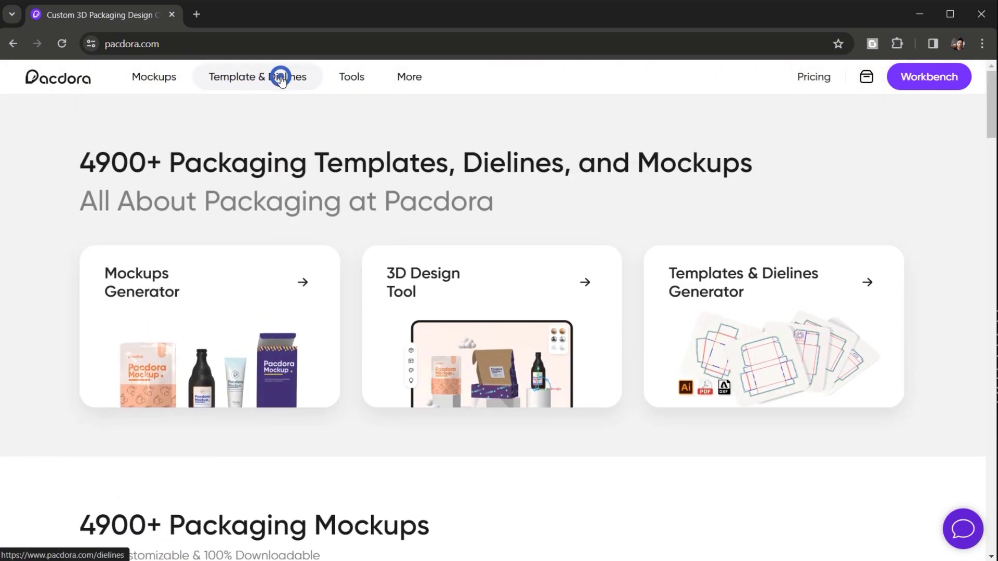
pyautogui.scroll(-5, 384, 234)
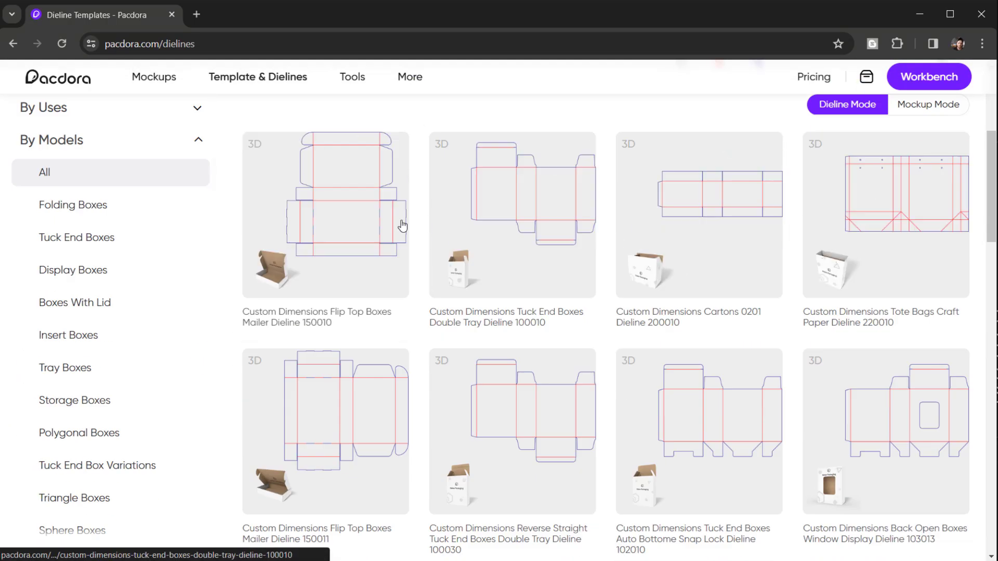
pyautogui.scroll(3, 249, 256)
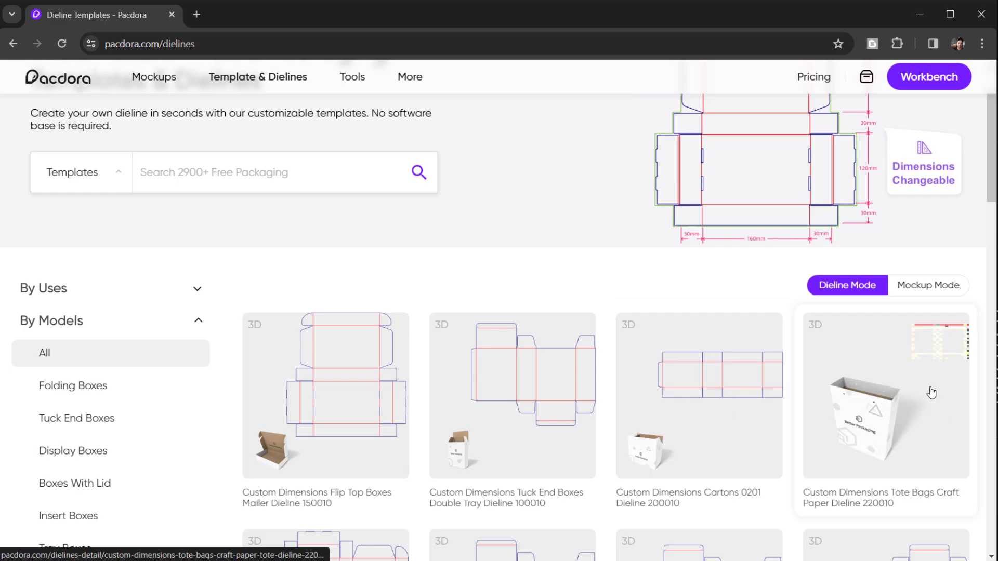
pyautogui.scroll(-3, 345, 376)
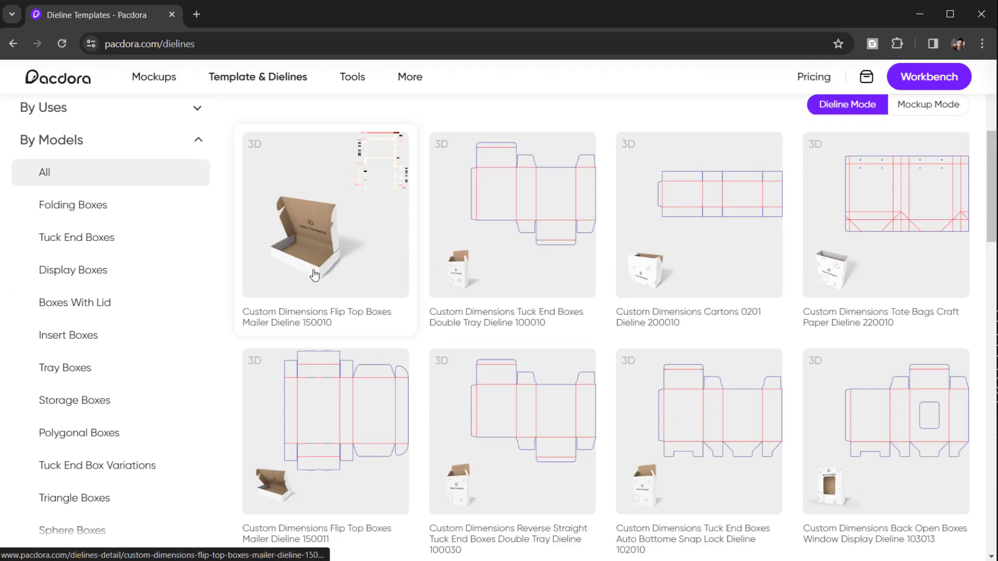
# Step: Search the packaging templates for the suggested term "Cookies and Pastries"
pyautogui.scroll(3, 315, 276)
pyautogui.click(276, 176)
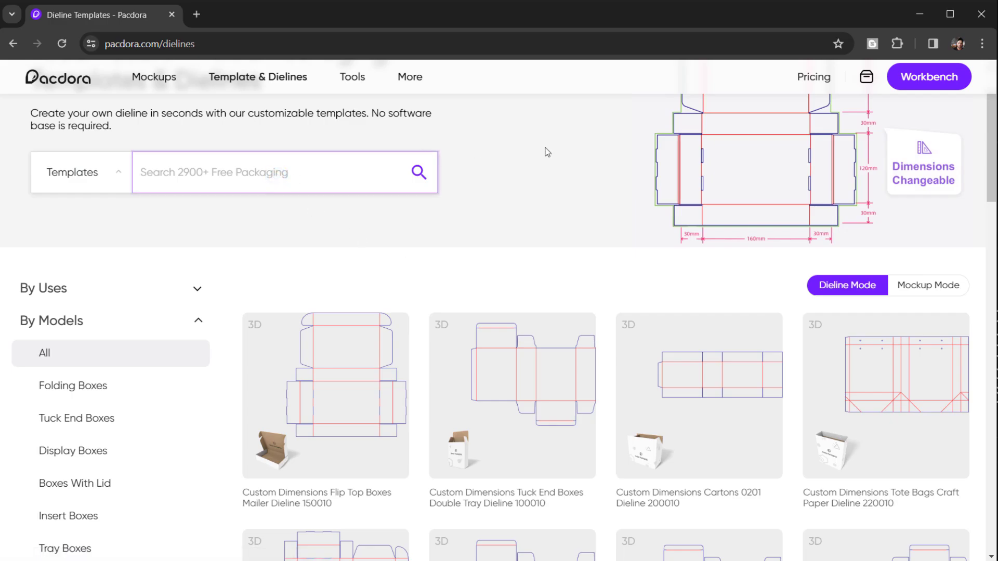
pyautogui.write('coo')
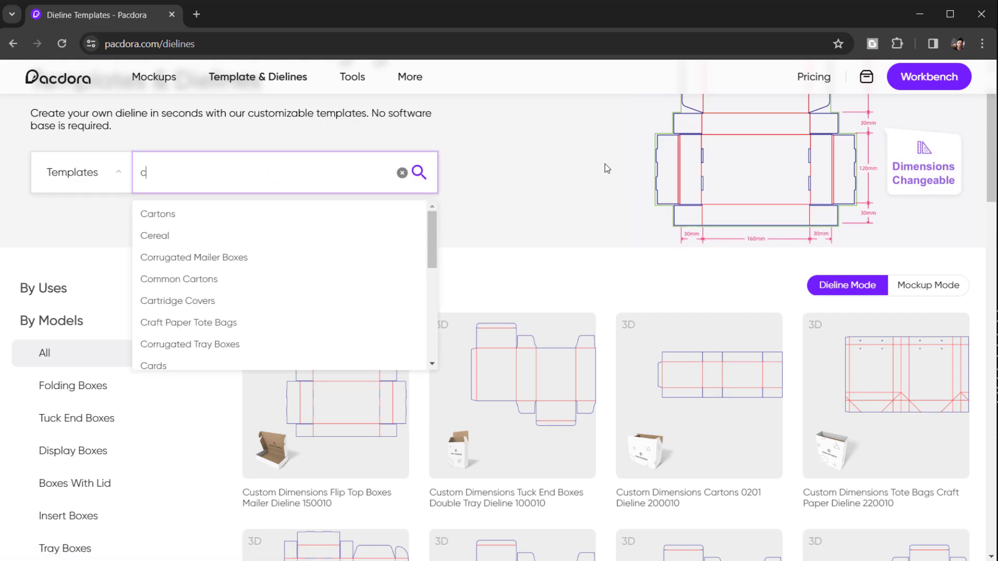
pyautogui.click(243, 214)
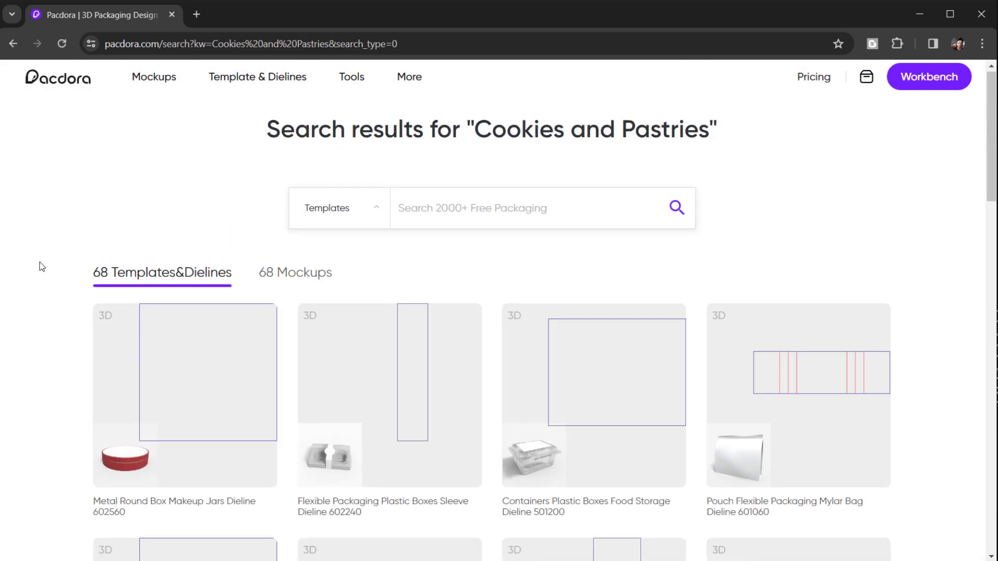
# Step: Browse the Cookies and Pastries results and open the Standing Pouch Doypack Stand up Plastic bag Dieline 604050
pyautogui.scroll(-5, 54, 267)
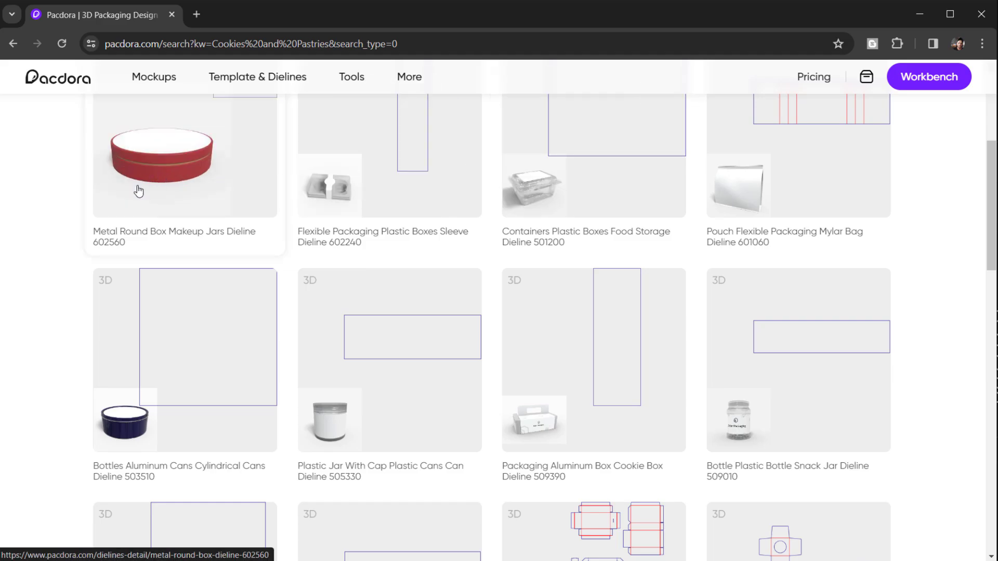
pyautogui.scroll(-3, 107, 353)
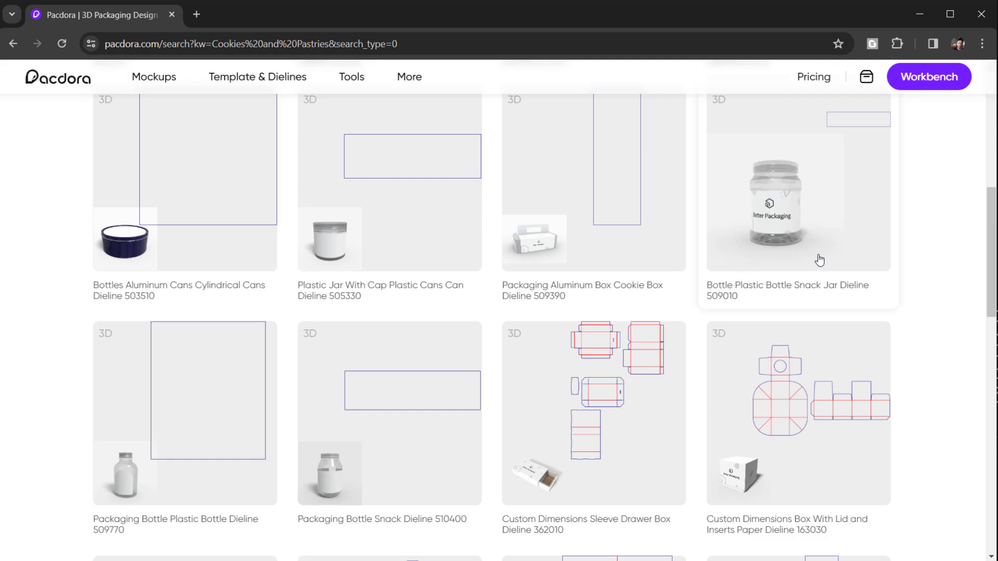
pyautogui.scroll(-6, 818, 260)
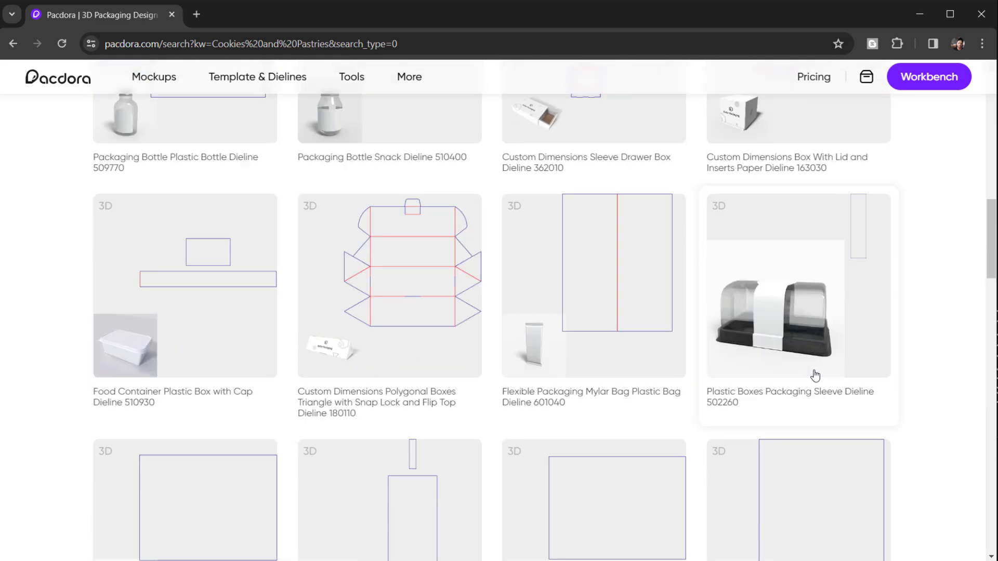
pyautogui.scroll(-4, 912, 329)
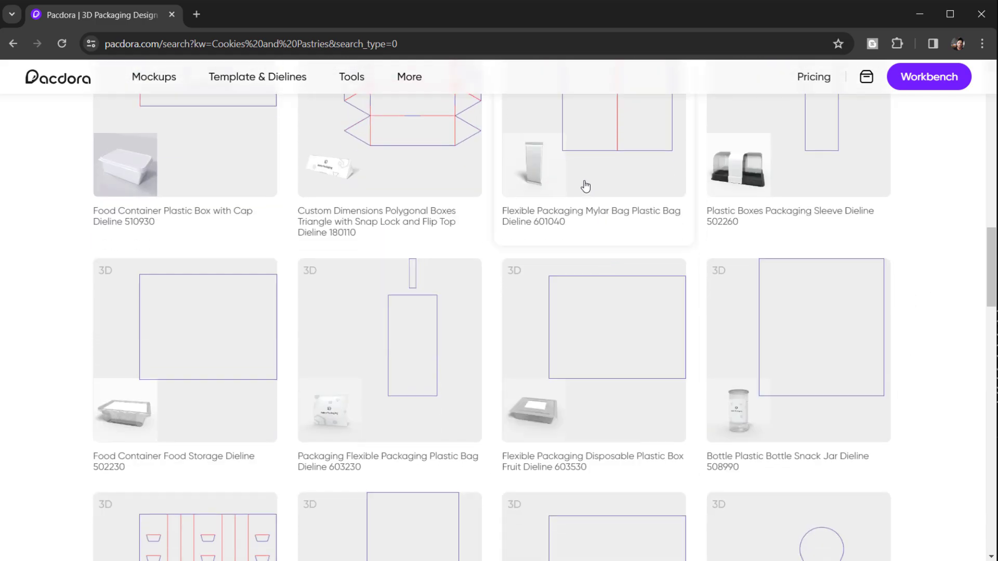
pyautogui.scroll(-6, 884, 272)
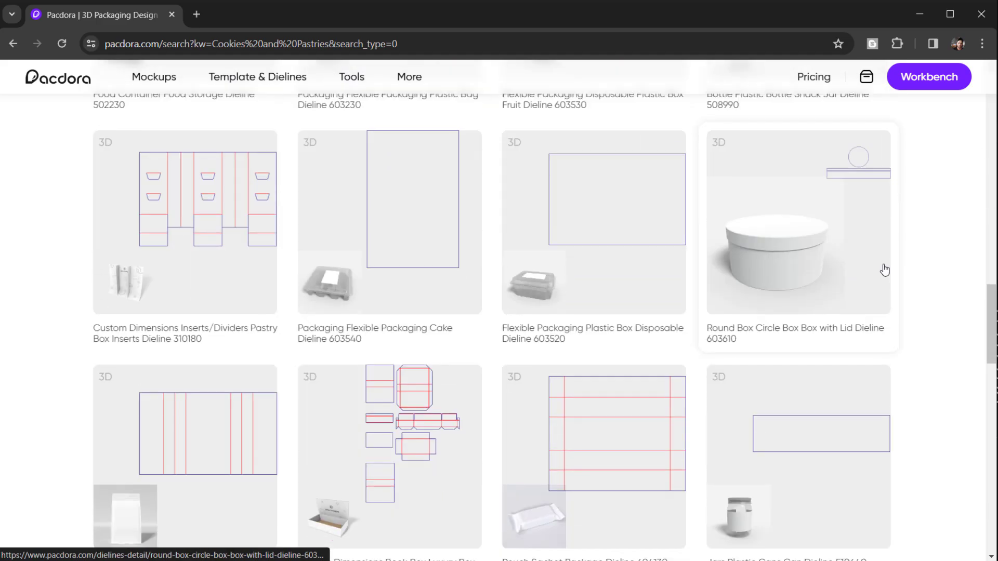
pyautogui.scroll(-7, 885, 266)
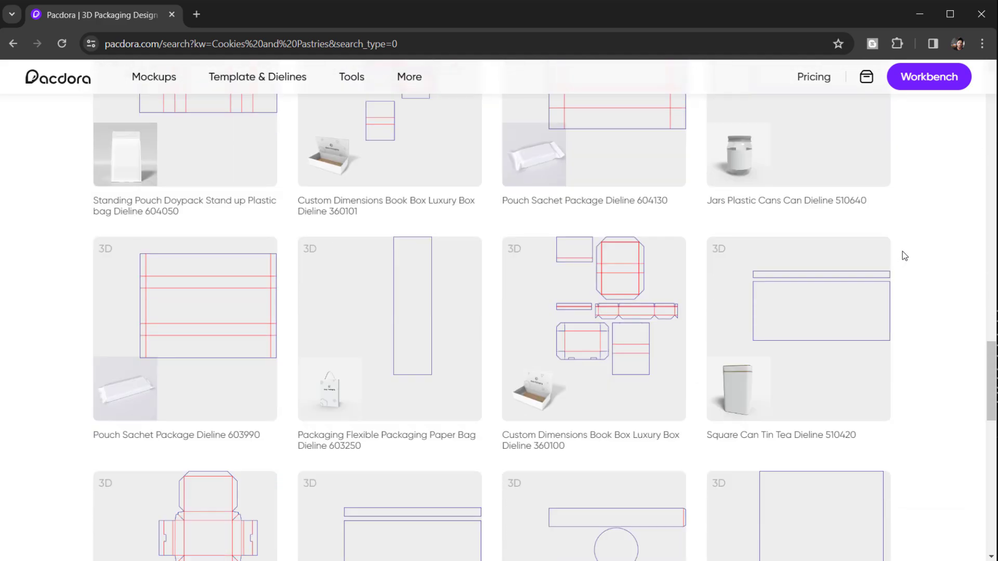
pyautogui.scroll(2, 181, 172)
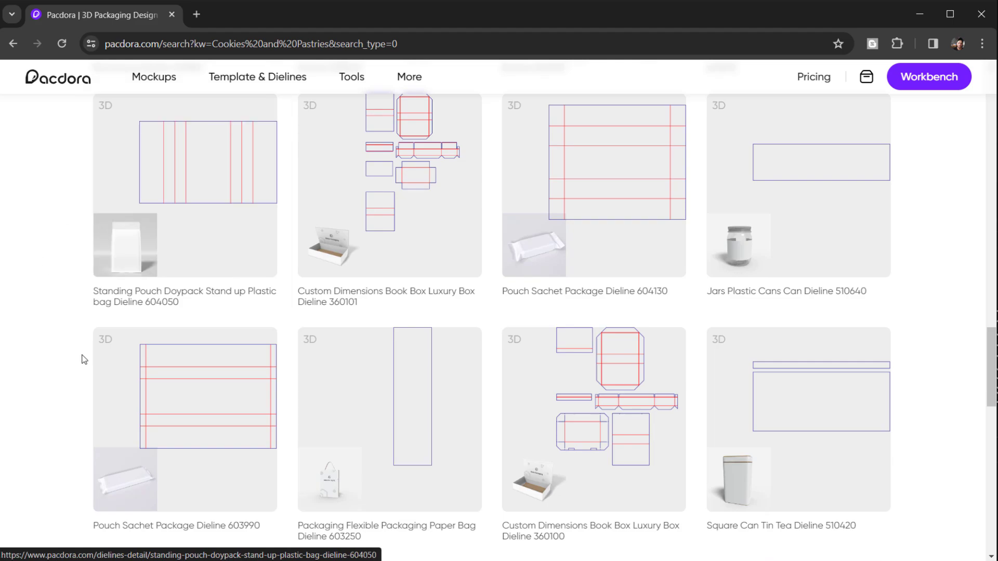
pyautogui.scroll(2, 86, 356)
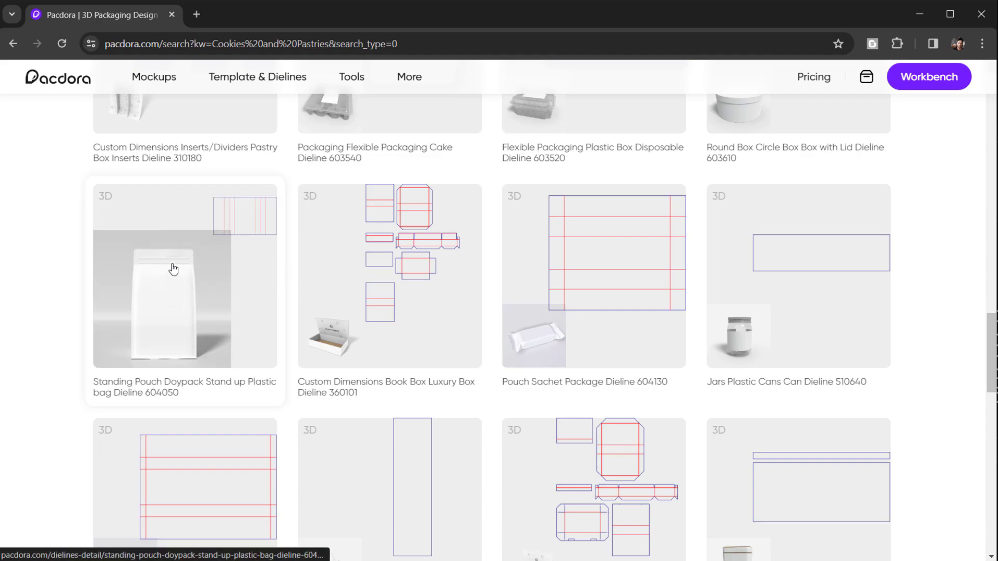
pyautogui.click(167, 245)
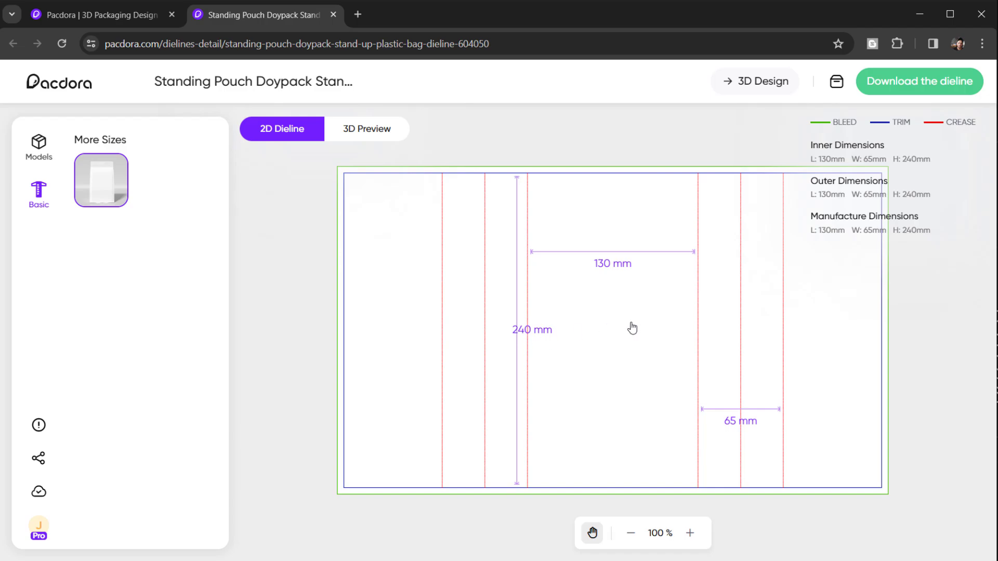
# Step: Export the standing pouch dieline as a PDF file for printing in CMYK color mode
pyautogui.scroll(-1, 632, 328)
pyautogui.scroll(1, 587, 283)
pyautogui.click(929, 83)
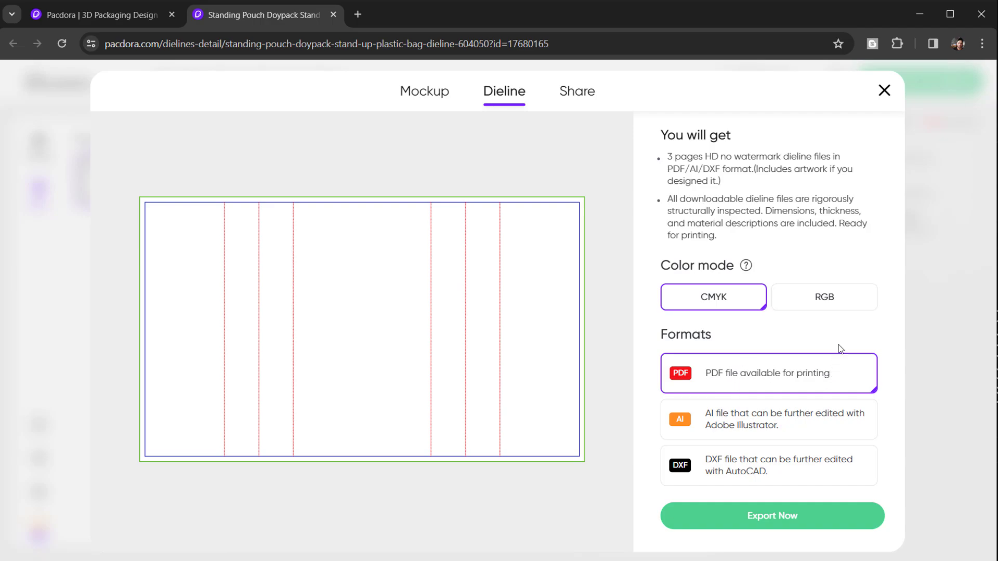
pyautogui.click(828, 297)
pyautogui.click(708, 297)
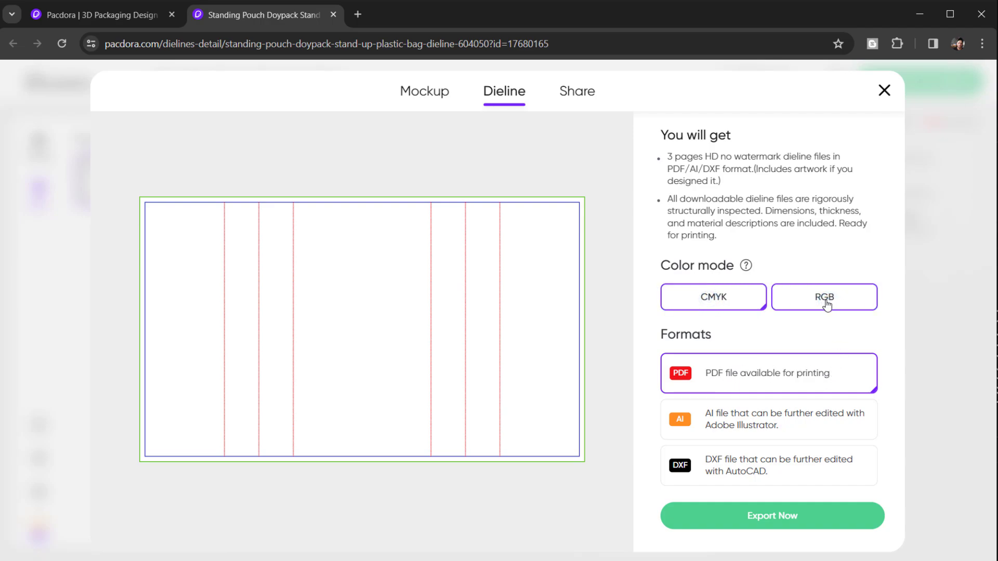
pyautogui.click(831, 299)
pyautogui.click(711, 302)
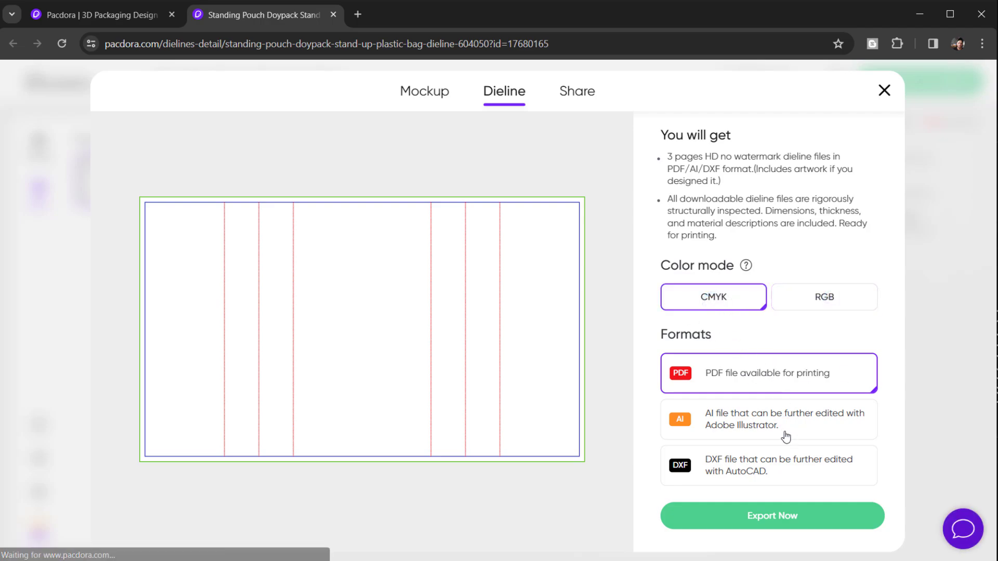
pyautogui.click(783, 522)
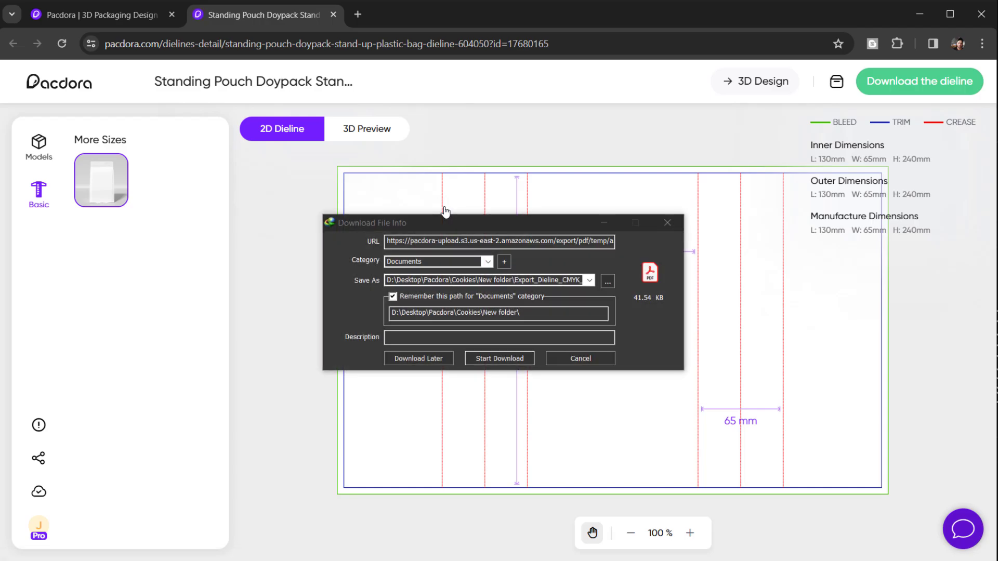
# Step: Save the download as Export_Dieline_CMYK_2023-12-18.pdf in the Desktop's Pacdora > Pacdora folder and start downloading it
pyautogui.click(608, 282)
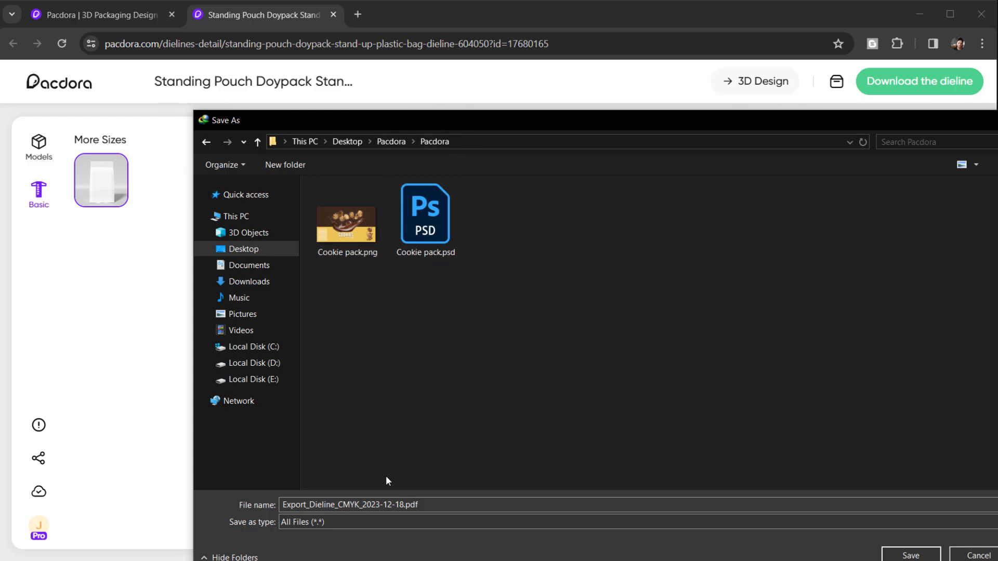
pyautogui.click(318, 505)
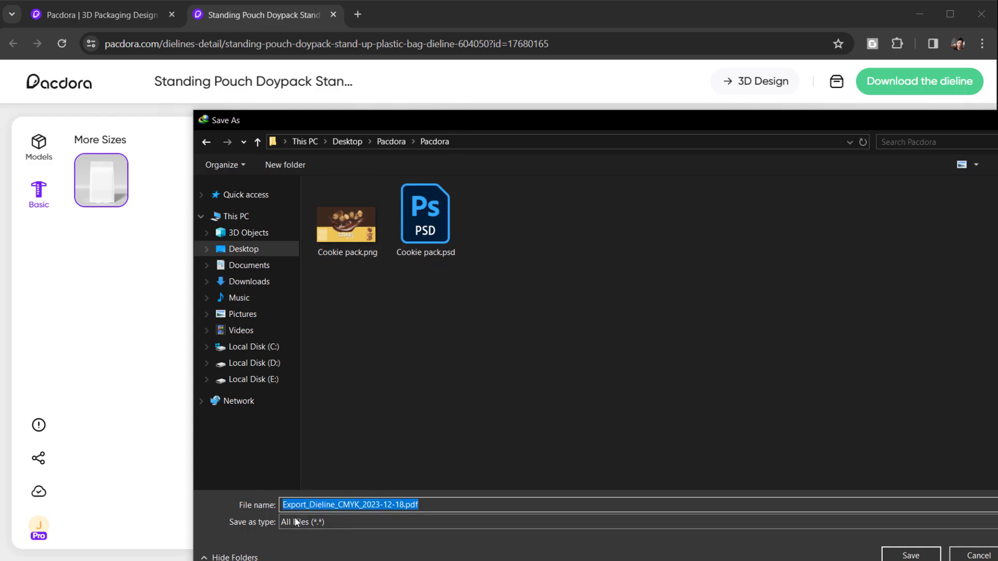
pyautogui.moveTo(284, 506); pyautogui.dragTo(352, 504)
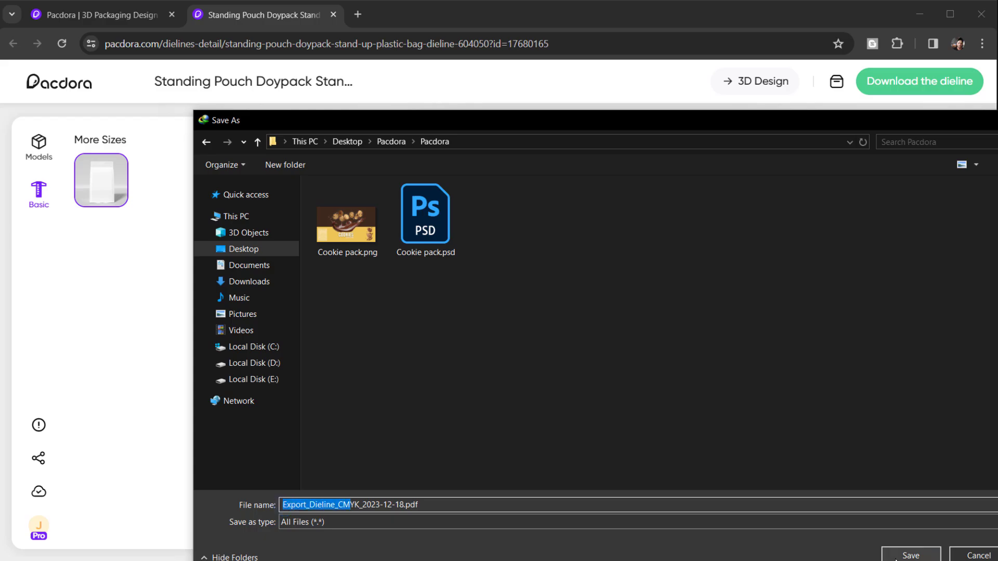
pyautogui.click(911, 555)
pyautogui.click(489, 358)
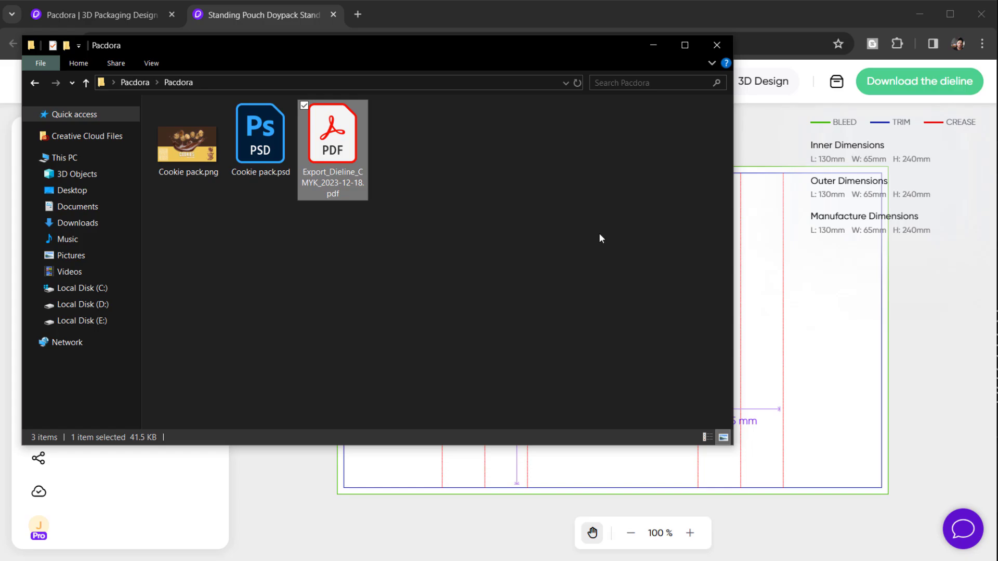
# Step: Switch to Photoshop and import page 1 of the dieline PDF at 300 pixels/inch in 8-bit RGB Color
pyautogui.moveTo(338, 136); pyautogui.dragTo(270, 303)
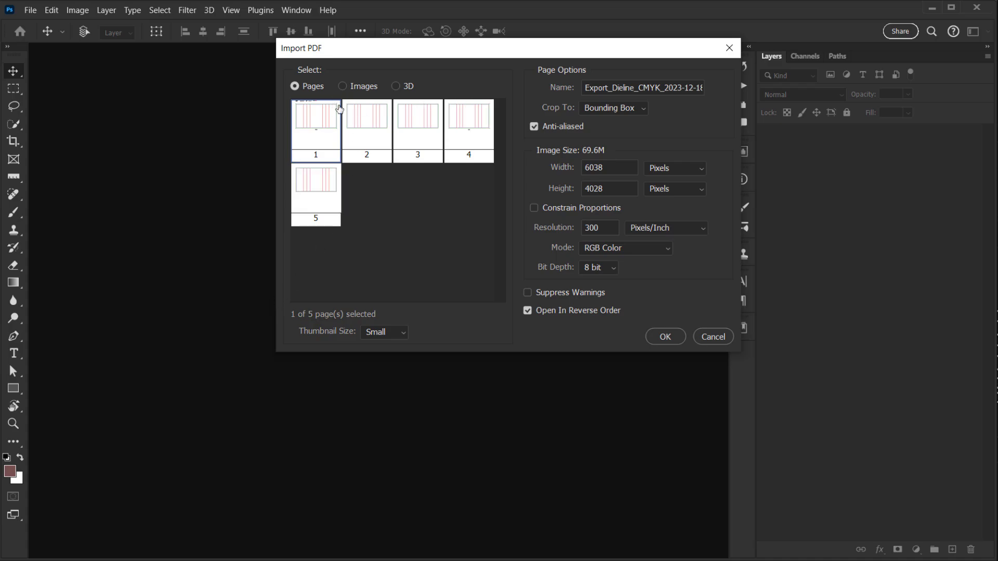
pyautogui.click(355, 87)
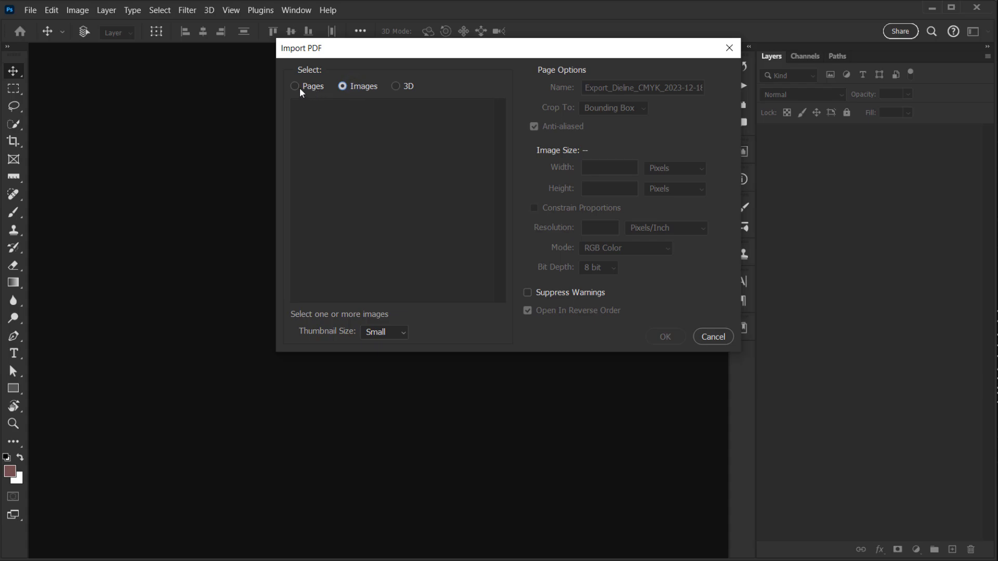
pyautogui.click(301, 87)
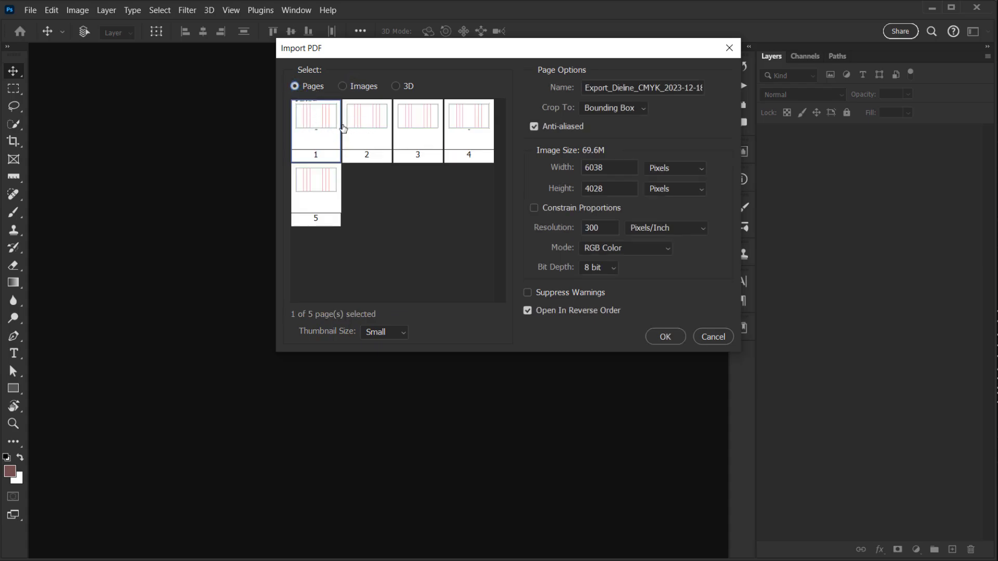
pyautogui.click(662, 338)
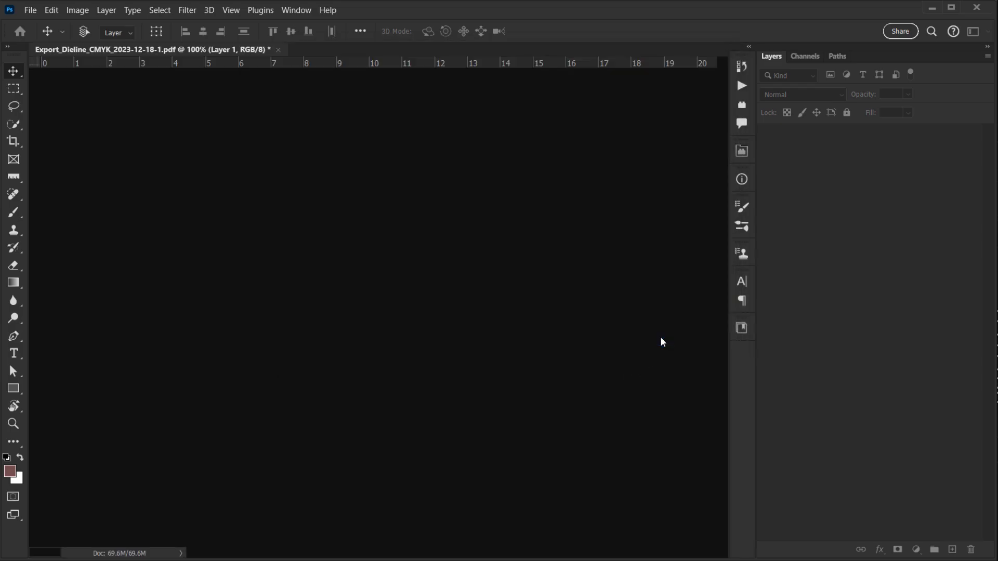
# Step: Examine the dimension details and the bleed, trim and crease color legend in the header of the imported dieline
pyautogui.keyDown('alt'); pyautogui.scroll(3, 306, 208); pyautogui.keyUp('alt')
pyautogui.keyDown('alt'); pyautogui.scroll(1, 307, 209); pyautogui.keyUp('alt')
pyautogui.moveTo(276, 209); pyautogui.dragTo(360, 185)
pyautogui.keyDown('alt'); pyautogui.scroll(3, 241, 160); pyautogui.keyUp('alt')
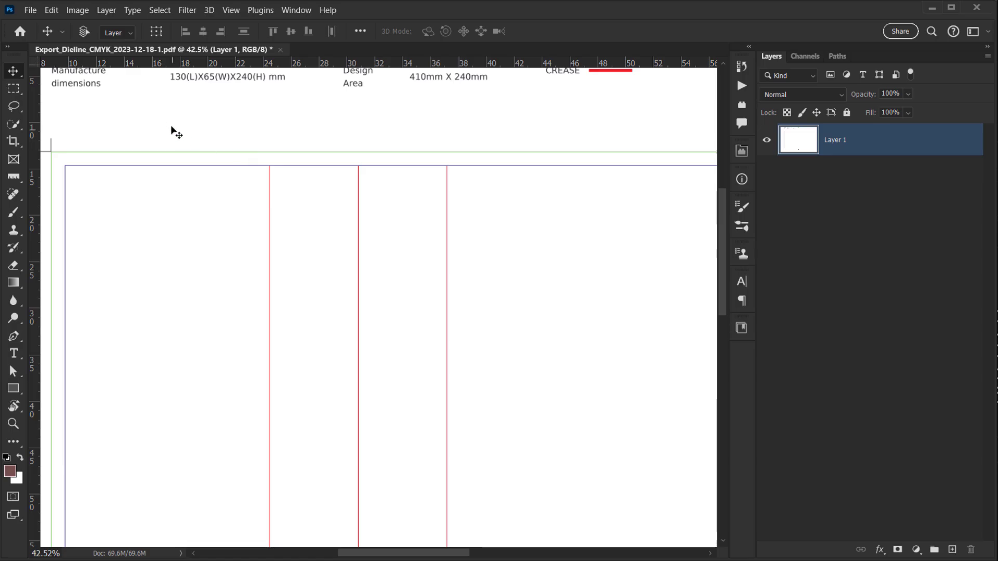
pyautogui.scroll(3, 169, 130)
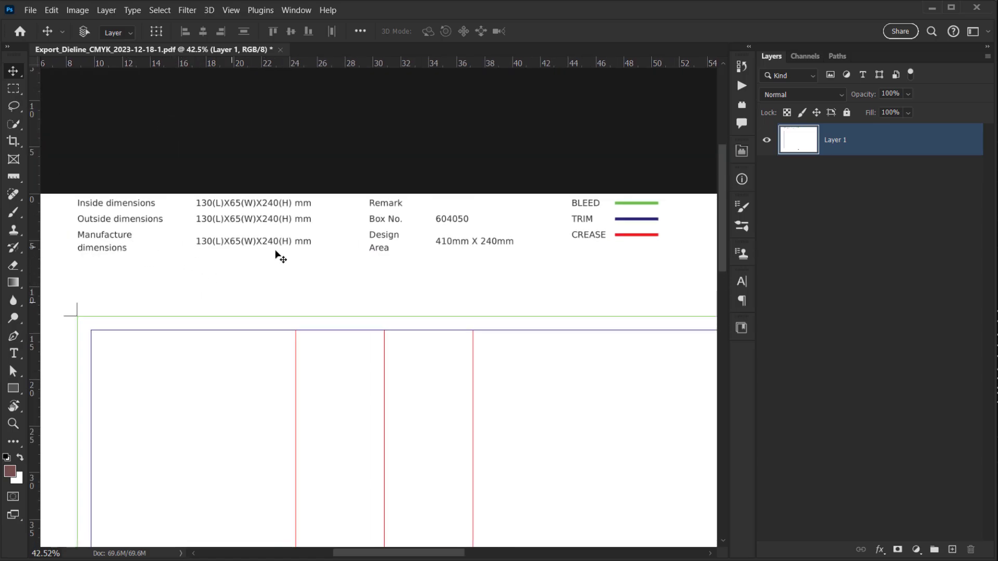
pyautogui.keyDown('alt'); pyautogui.scroll(-4, 477, 275); pyautogui.keyUp('alt')
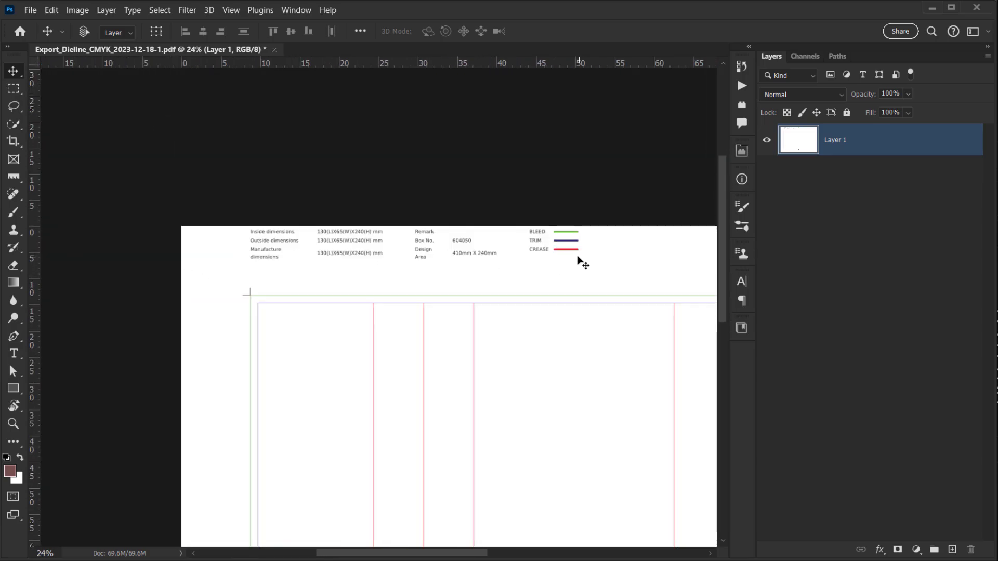
pyautogui.keyDown('alt'); pyautogui.scroll(3, 579, 239); pyautogui.keyUp('alt')
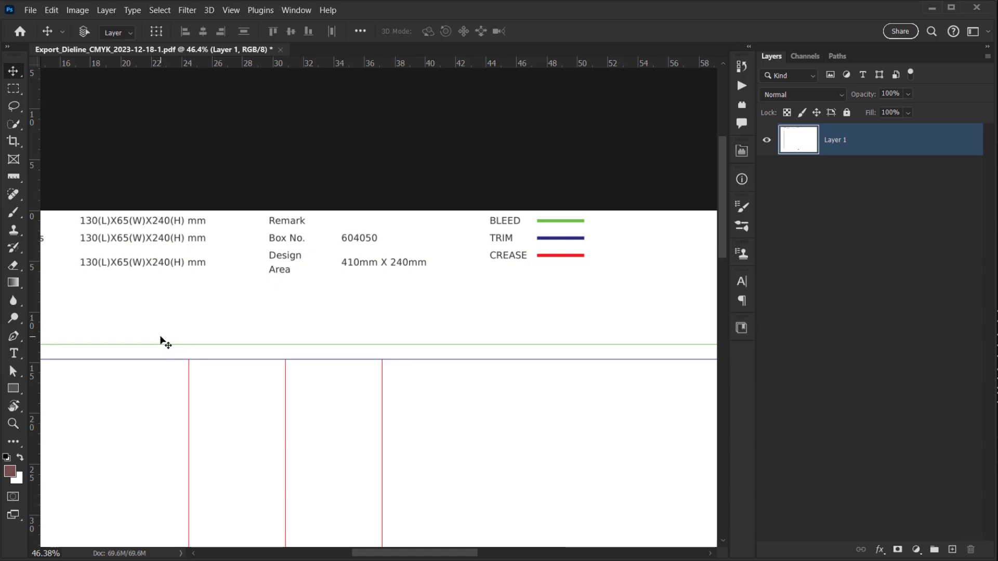
pyautogui.keyDown('alt'); pyautogui.scroll(3, 166, 342); pyautogui.keyUp('alt')
pyautogui.hscroll(3, 272, 358)
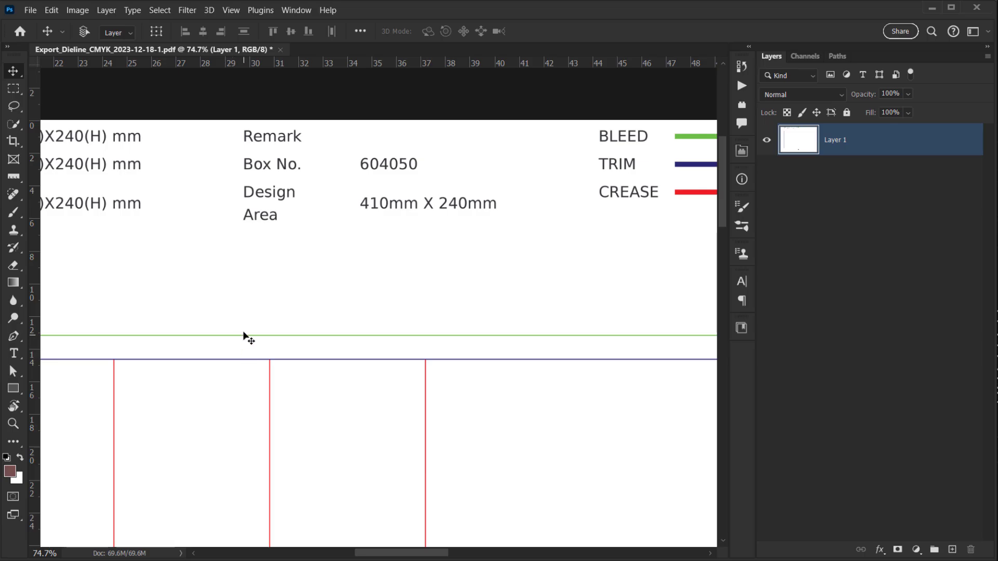
# Step: Examine the bleed, trim and crease lines of the dieline from its upper corner across the panels to the full sheet
pyautogui.click(172, 370)
pyautogui.moveTo(198, 367); pyautogui.dragTo(303, 338)
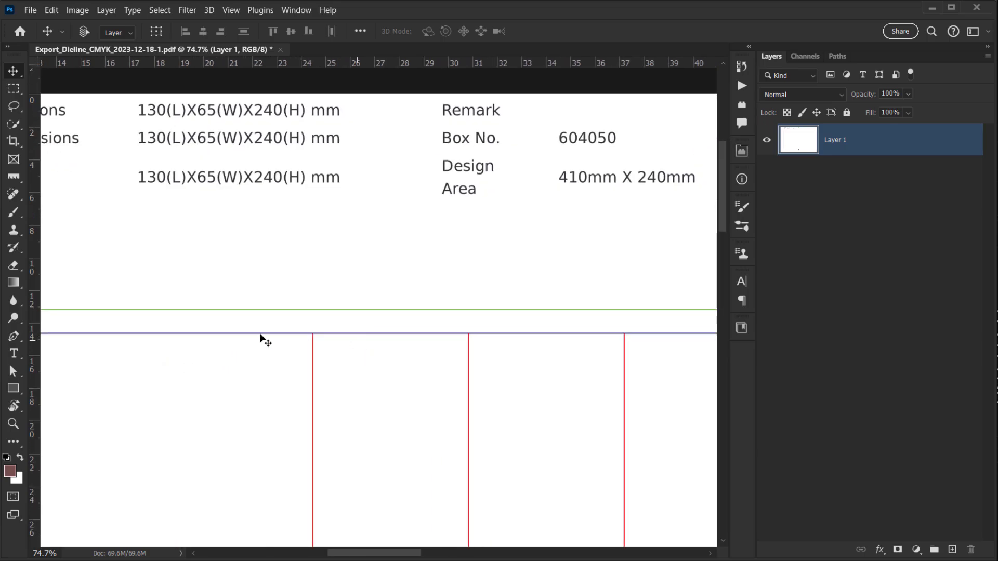
pyautogui.moveTo(138, 332); pyautogui.dragTo(218, 300)
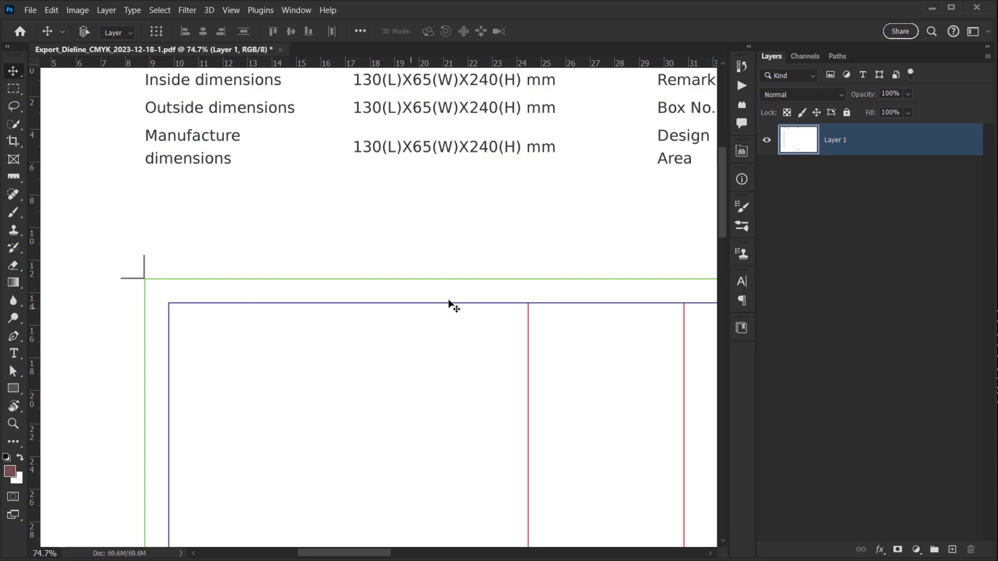
pyautogui.keyDown('alt'); pyautogui.scroll(-5, 191, 281); pyautogui.keyUp('alt')
pyautogui.moveTo(421, 307); pyautogui.dragTo(314, 186)
pyautogui.moveTo(185, 234); pyautogui.dragTo(221, 229)
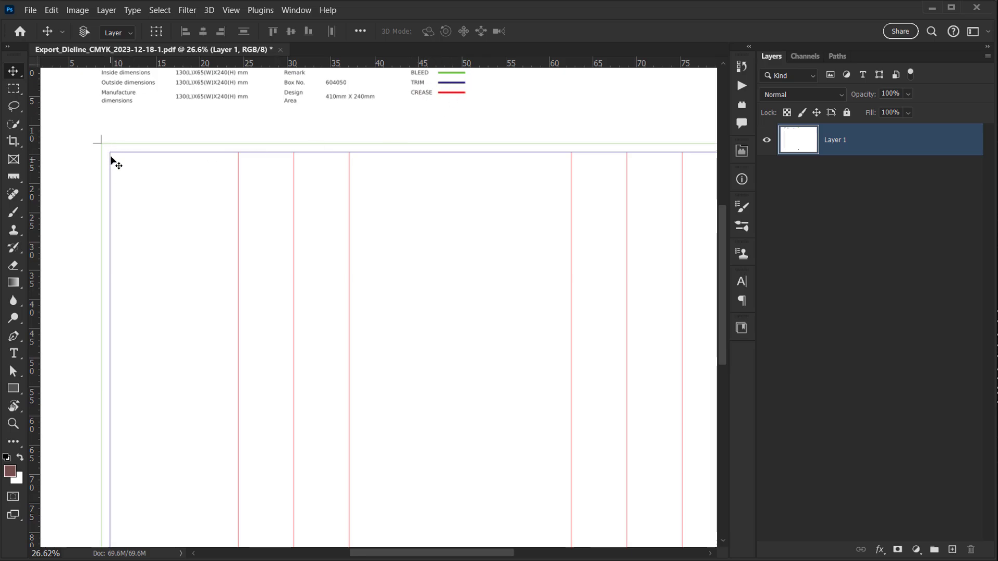
pyautogui.keyDown('alt'); pyautogui.scroll(2, 421, 124); pyautogui.keyUp('alt')
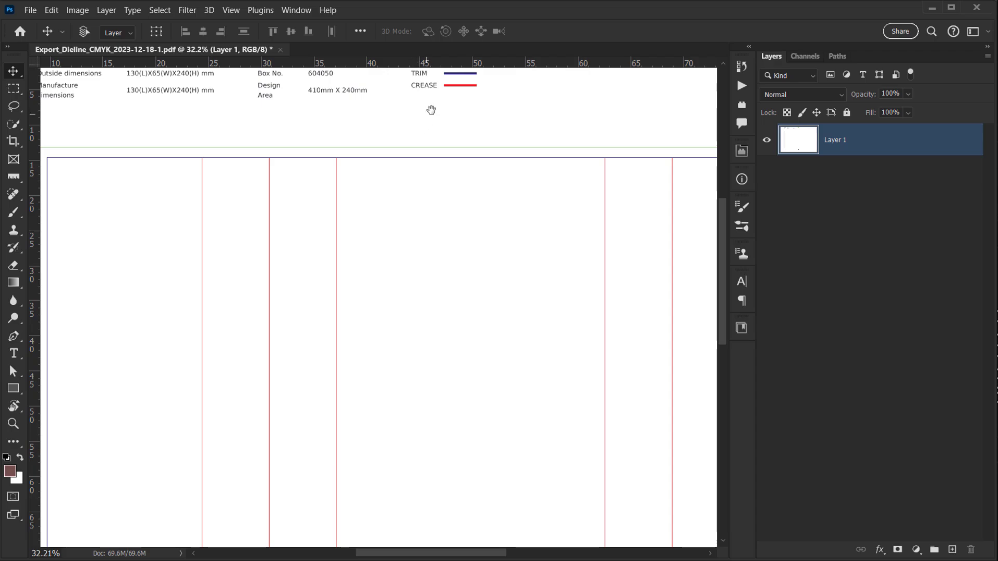
pyautogui.moveTo(422, 123); pyautogui.dragTo(391, 183)
pyautogui.keyDown('alt'); pyautogui.scroll(-8, 341, 307); pyautogui.keyUp('alt')
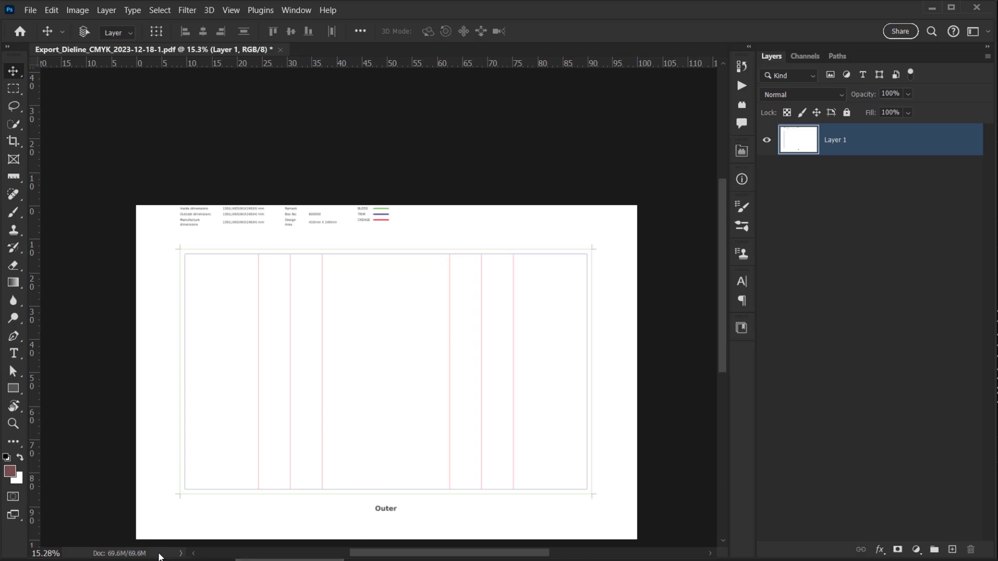
# Step: Open Cookie pack.psd from the Pacdora folder and look over the finished packaging artwork
pyautogui.click(169, 559)
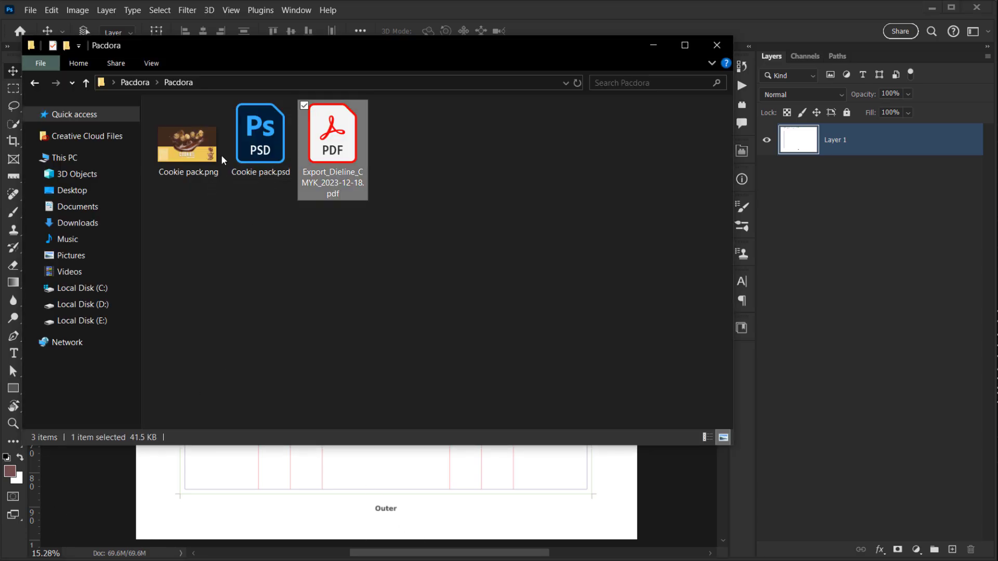
pyautogui.doubleClick(267, 139)
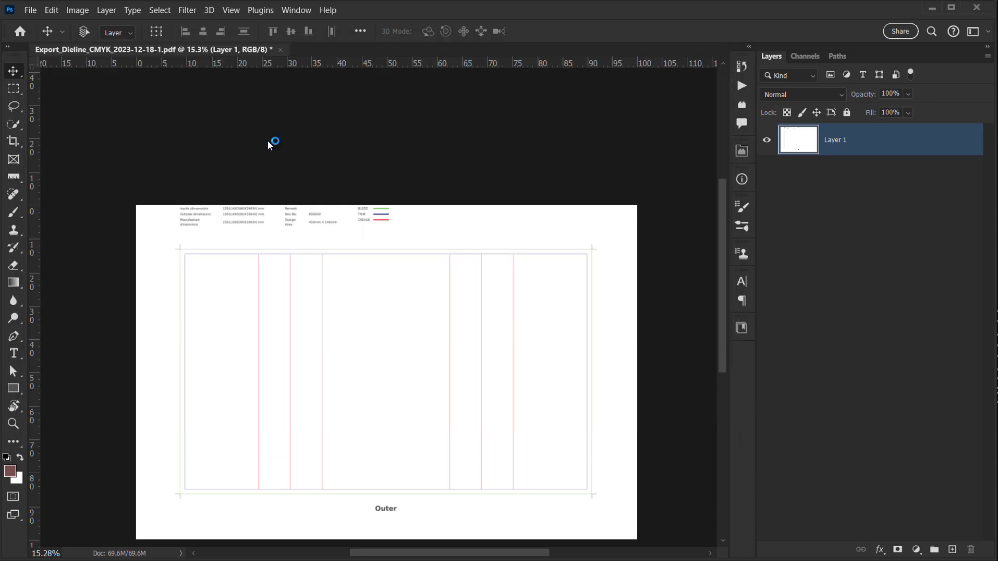
pyautogui.keyDown('alt'); pyautogui.scroll(3, 216, 290); pyautogui.keyUp('alt')
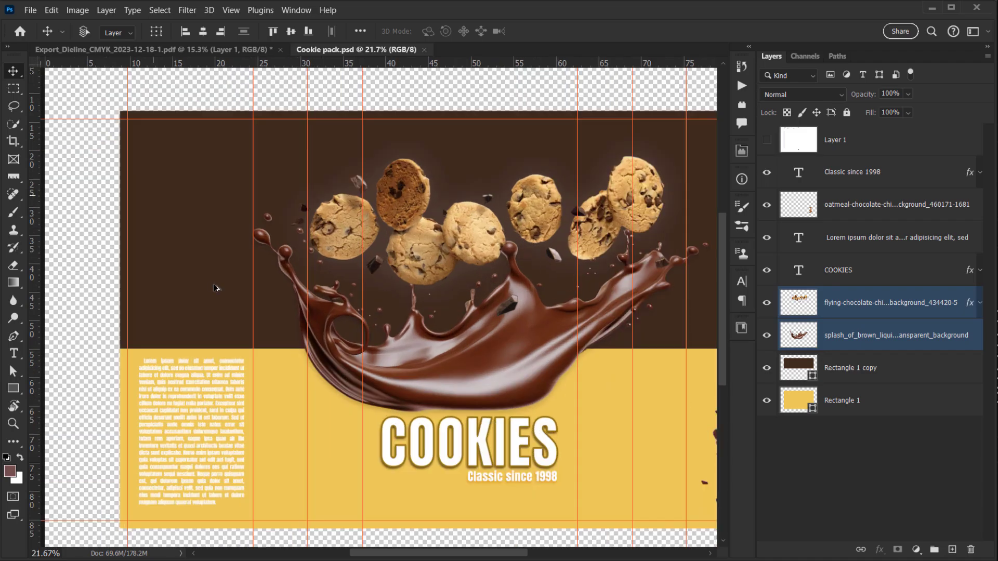
pyautogui.keyDown('alt'); pyautogui.scroll(2, 446, 229); pyautogui.keyUp('alt')
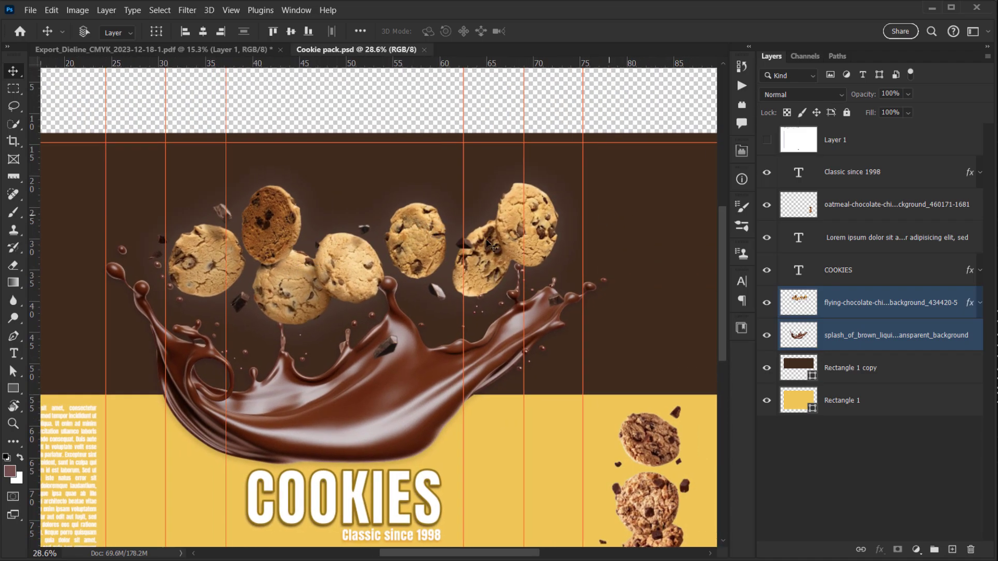
pyautogui.keyDown('alt'); pyautogui.scroll(2, 316, 267); pyautogui.keyUp('alt')
pyautogui.moveTo(324, 238); pyautogui.dragTo(366, 163)
pyautogui.keyDown('alt'); pyautogui.scroll(-5, 343, 192); pyautogui.keyUp('alt')
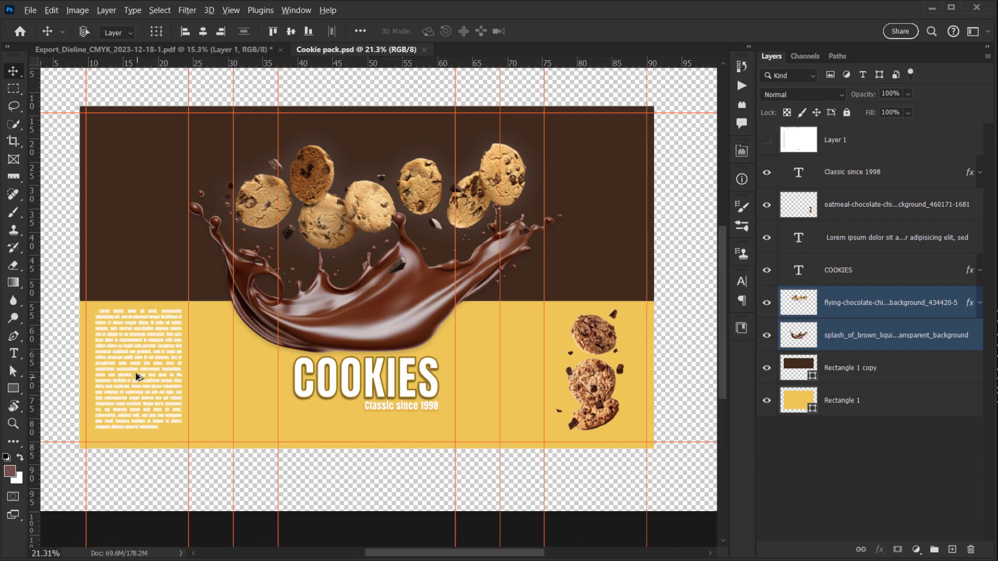
# Step: Inspect the Lorem ipsum text block and the stacked cookies on the outer panels of the cookie pack design
pyautogui.keyDown('alt'); pyautogui.scroll(1, 120, 368); pyautogui.keyUp('alt')
pyautogui.keyDown('alt'); pyautogui.scroll(2, 91, 310); pyautogui.keyUp('alt')
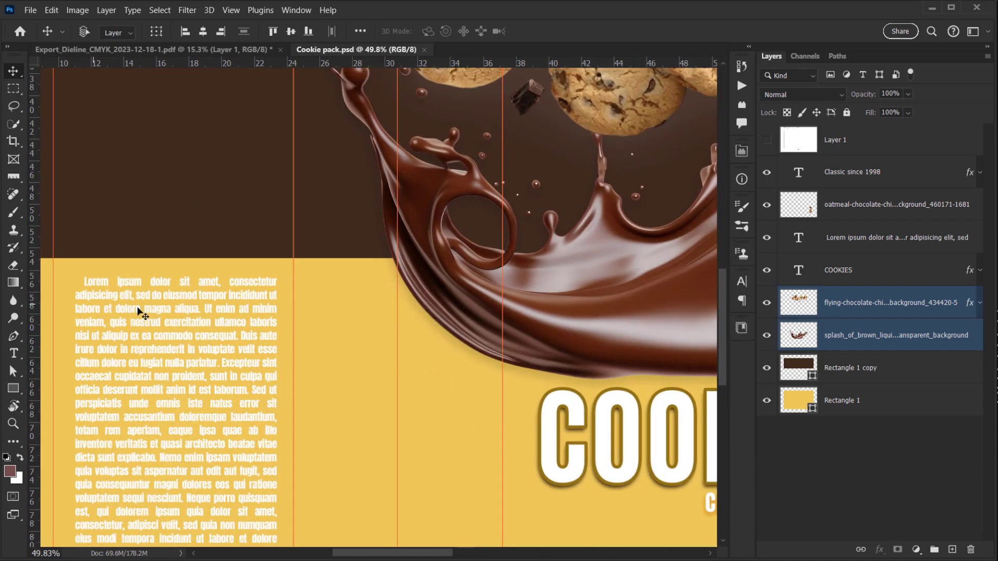
pyautogui.keyDown('alt'); pyautogui.scroll(-2, 195, 296); pyautogui.keyUp('alt')
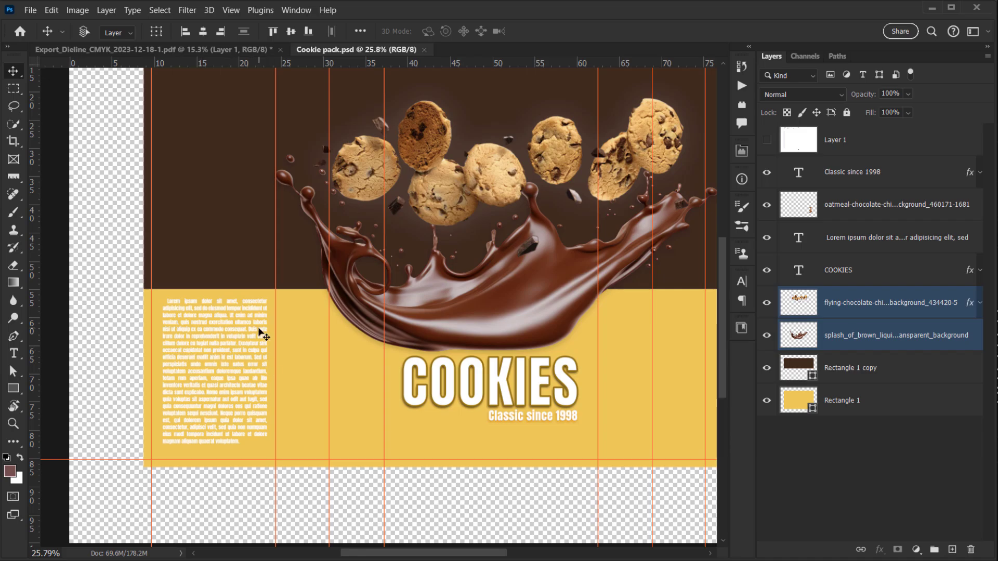
pyautogui.keyDown('alt'); pyautogui.scroll(-3, 259, 332); pyautogui.keyUp('alt')
pyautogui.keyDown('ctrl'); pyautogui.hscroll(3, 447, 364); pyautogui.keyUp('ctrl')
pyautogui.scroll(1, 555, 385)
pyautogui.keyDown('alt'); pyautogui.scroll(4, 555, 383); pyautogui.keyUp('alt')
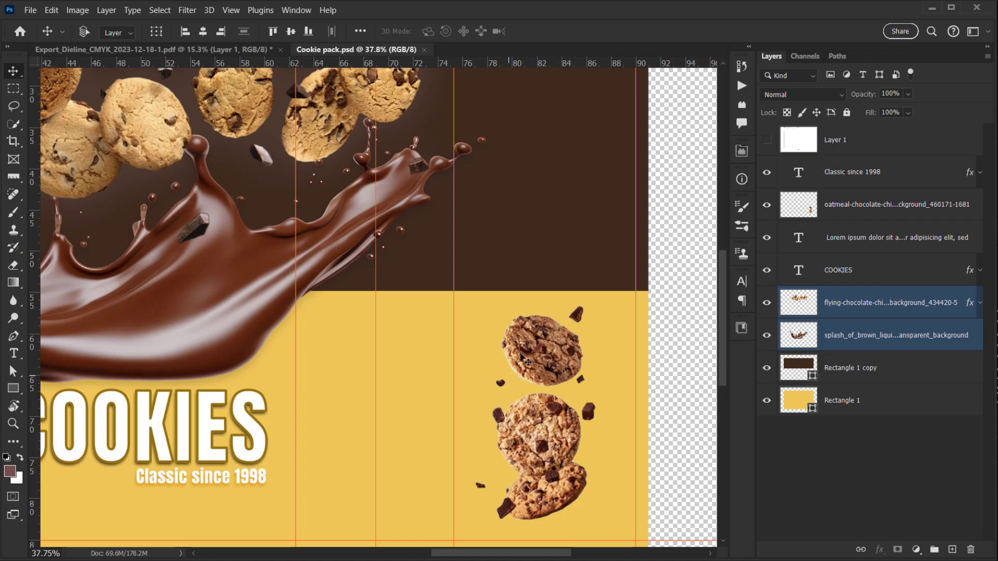
# Step: Inspect the flying cookies, chocolate splash, COOKIES title and Classic since 1998 tagline in relation to the crease guides
pyautogui.moveTo(239, 257); pyautogui.dragTo(424, 328)
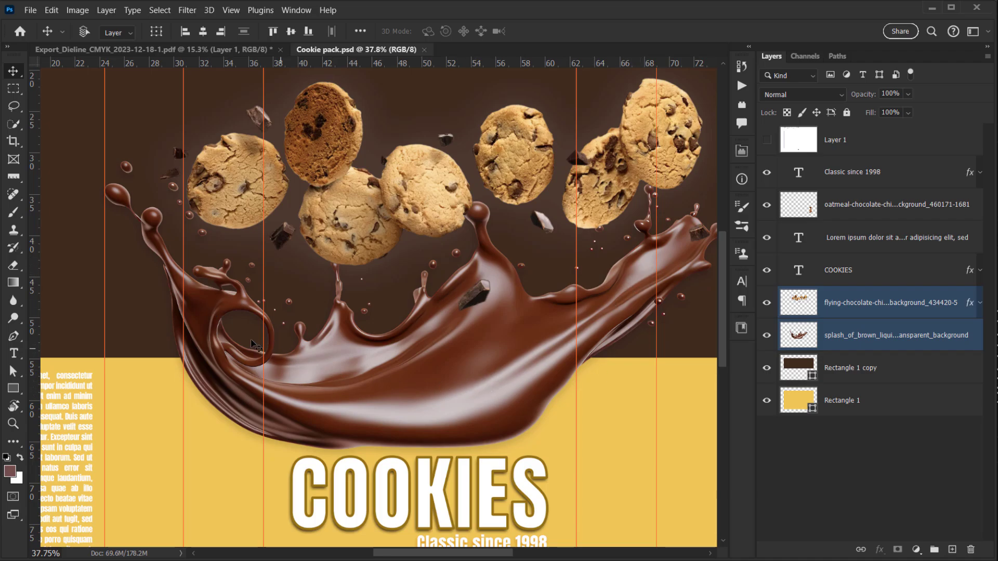
pyautogui.moveTo(539, 225); pyautogui.dragTo(496, 286)
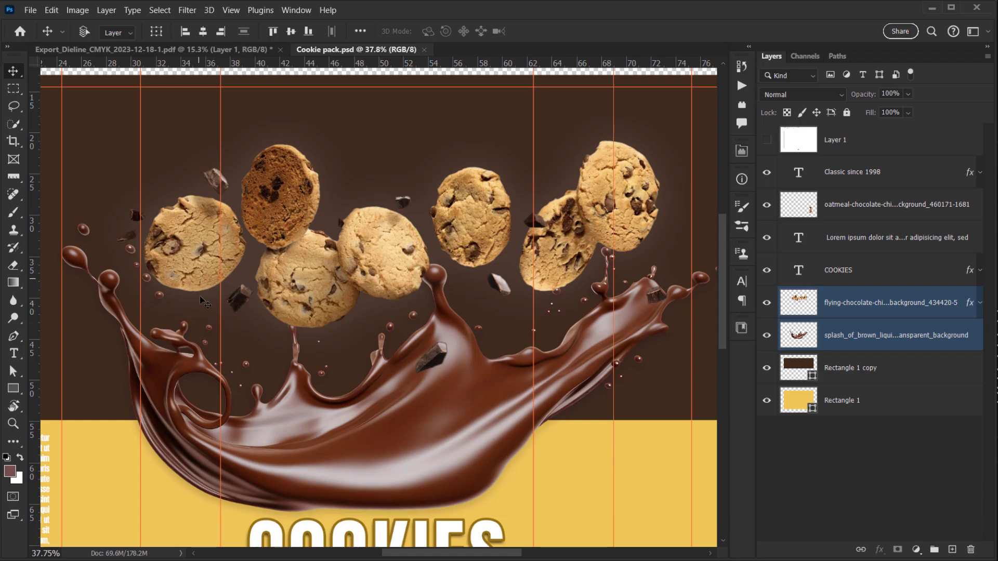
pyautogui.moveTo(591, 315); pyautogui.dragTo(371, 389)
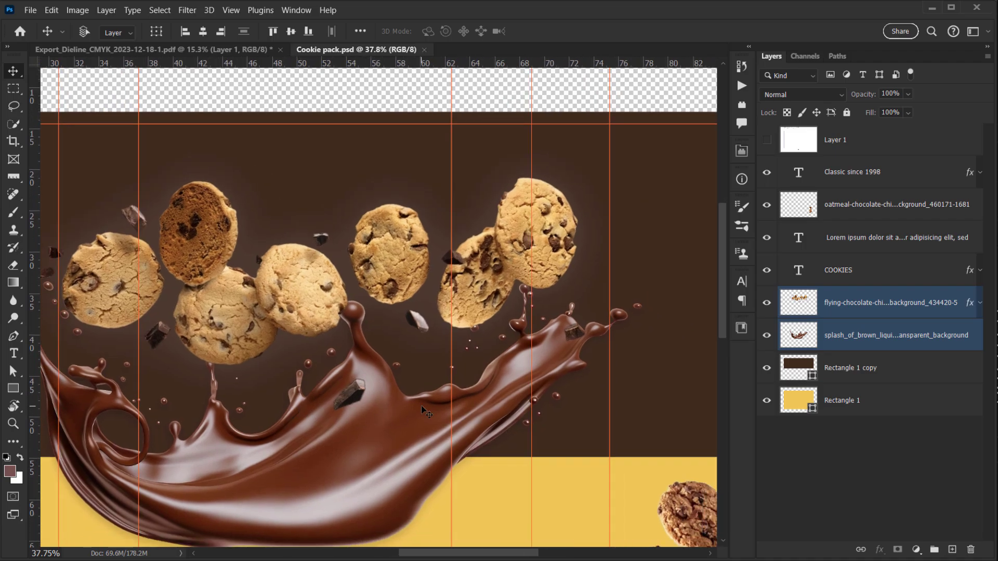
pyautogui.keyDown('alt'); pyautogui.scroll(-2, 426, 412); pyautogui.keyUp('alt')
pyautogui.moveTo(307, 431); pyautogui.dragTo(374, 310)
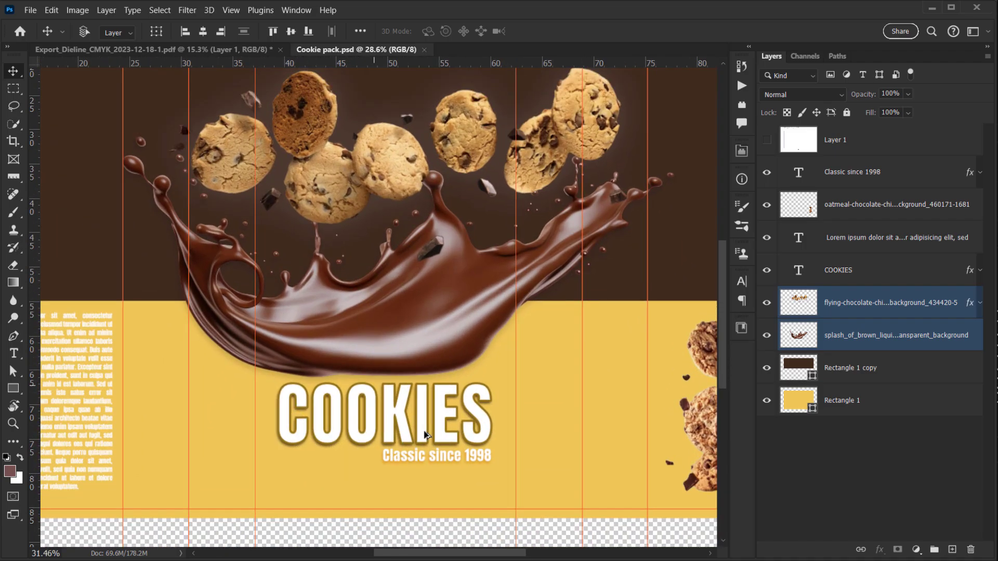
pyautogui.keyDown('alt'); pyautogui.scroll(2, 425, 435); pyautogui.keyUp('alt')
pyautogui.keyDown('ctrl'); pyautogui.hscroll(1, 436, 405); pyautogui.keyUp('ctrl')
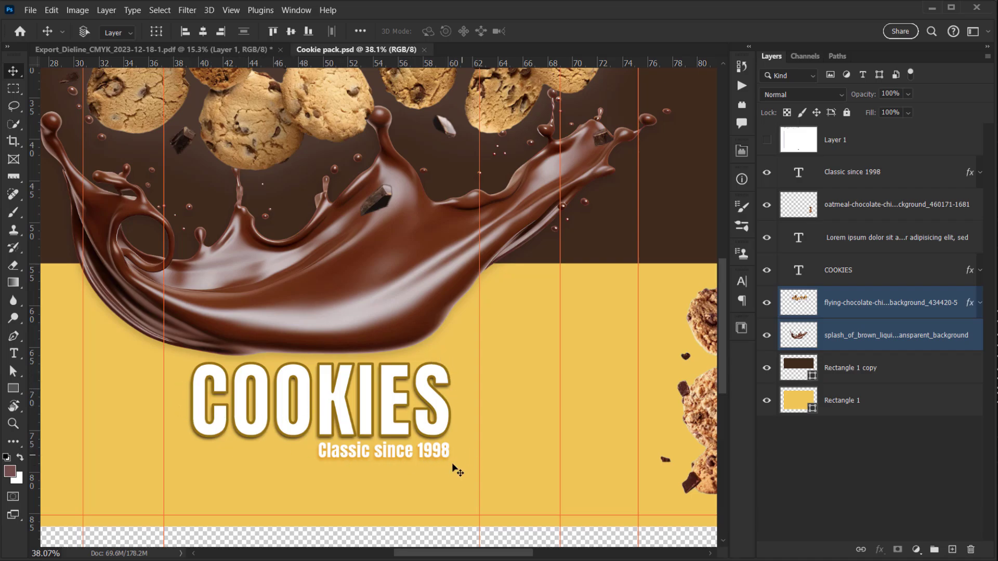
pyautogui.scroll(1, 418, 395)
pyautogui.keyDown('alt'); pyautogui.scroll(-2, 466, 427); pyautogui.keyUp('alt')
pyautogui.keyDown('alt'); pyautogui.scroll(-1, 678, 363); pyautogui.keyUp('alt')
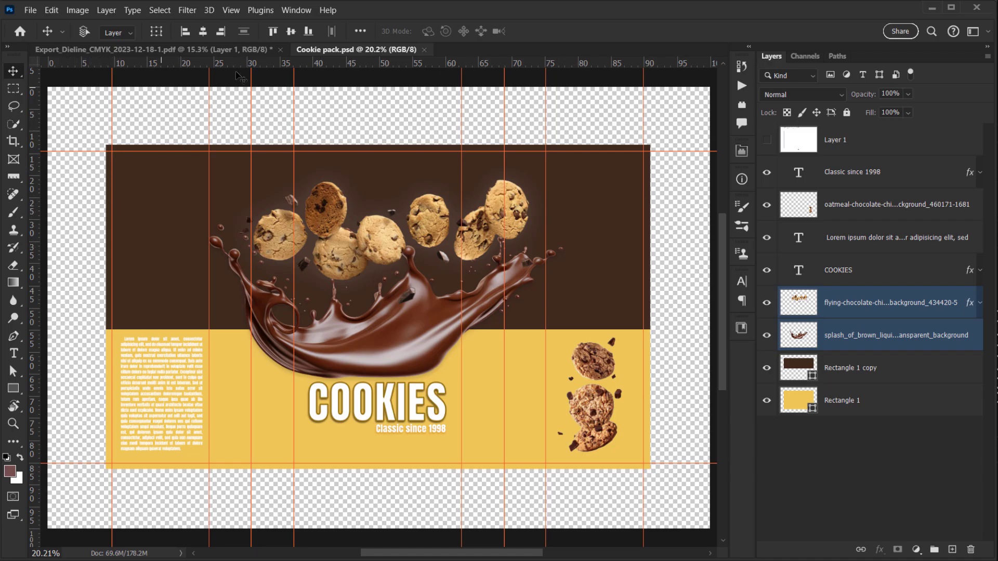
# Step: Select the dieline on Layer 1, toggle its visibility to compare it with the artwork, and leave it shown
pyautogui.click(767, 141)
pyautogui.click(835, 137)
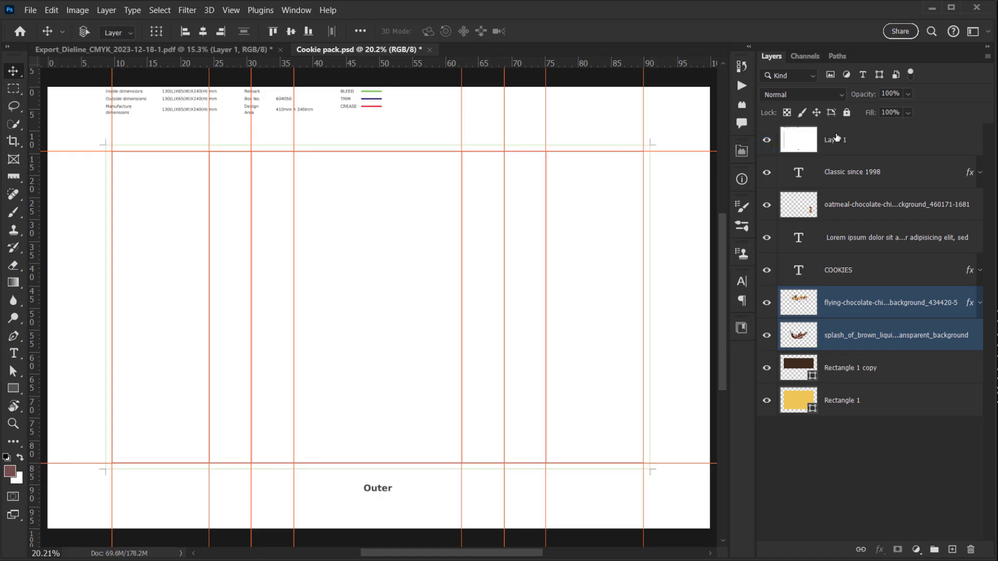
pyautogui.click(768, 140)
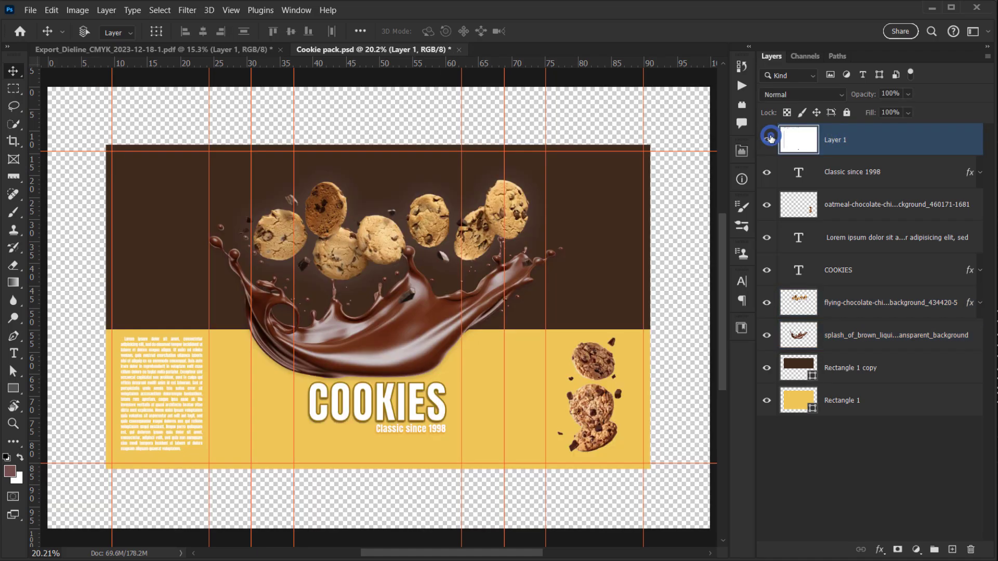
pyautogui.click(767, 140)
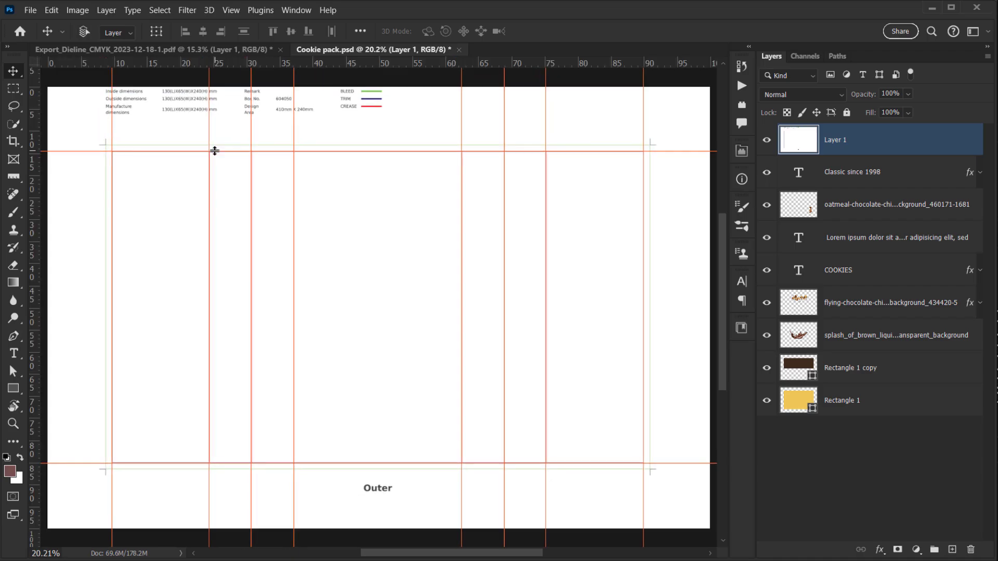
# Step: Hide the dieline on Layer 1 so only the cookie packaging artwork and its guides show
pyautogui.moveTo(35, 120); pyautogui.dragTo(112, 147)
pyautogui.click(766, 140)
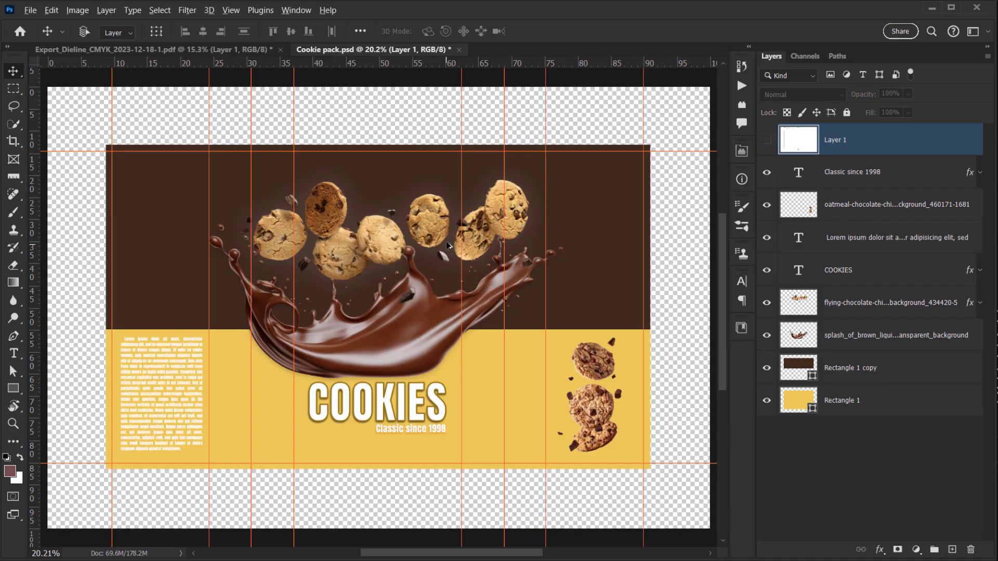
pyautogui.keyDown('alt'); pyautogui.scroll(1, 447, 244); pyautogui.keyUp('alt')
pyautogui.keyDown('alt'); pyautogui.scroll(-2, 447, 244); pyautogui.keyUp('alt')
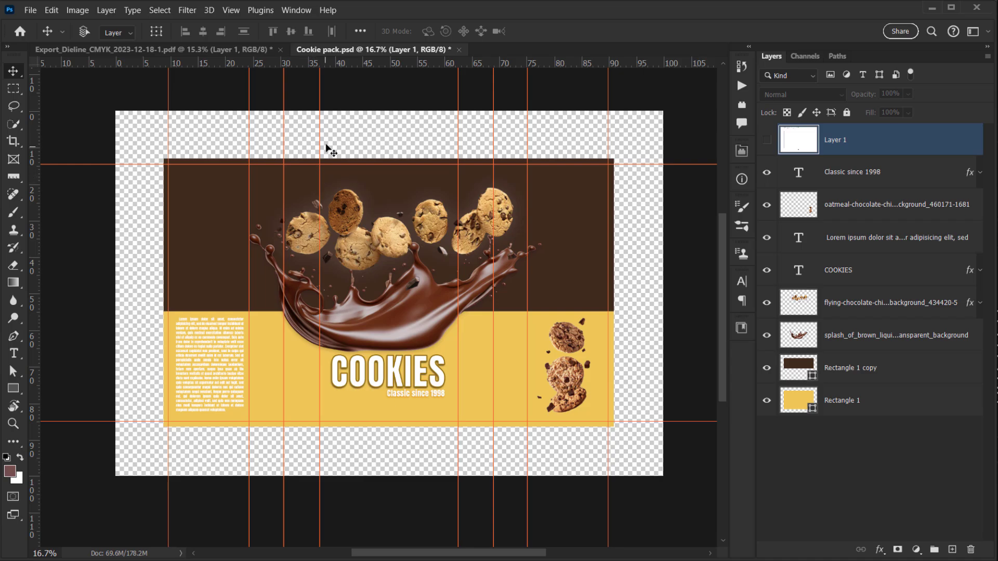
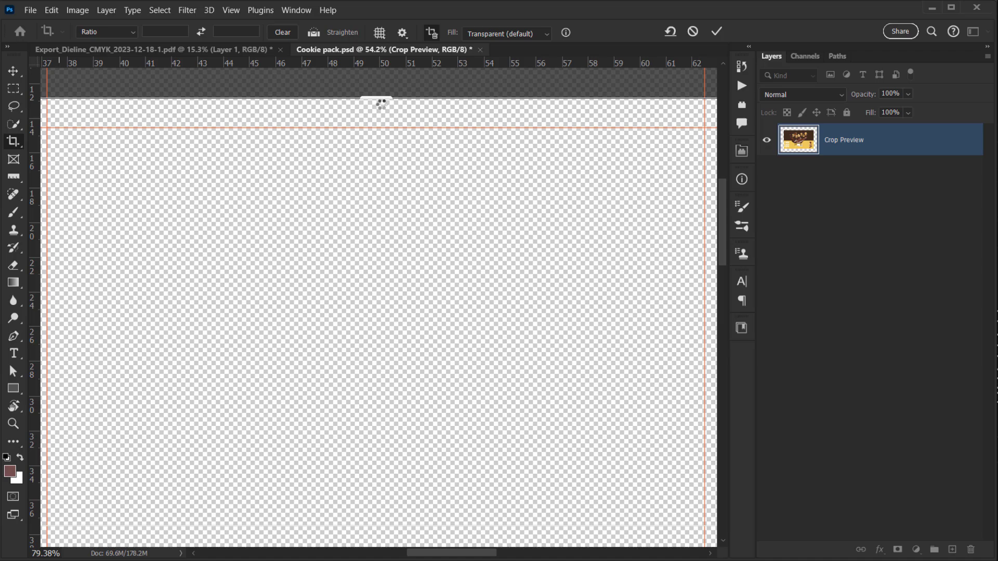
# Step: Try to crop the canvas by hand to the outer edges of the brown and yellow artwork
pyautogui.keyDown('alt'); pyautogui.scroll(3, 381, 104); pyautogui.keyUp('alt')
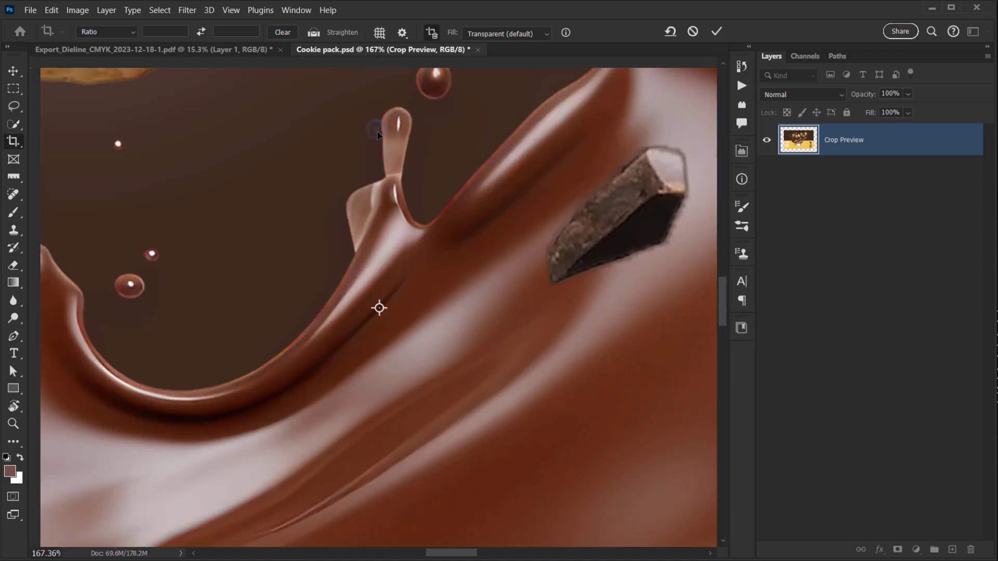
pyautogui.moveTo(380, 107); pyautogui.dragTo(385, 419)
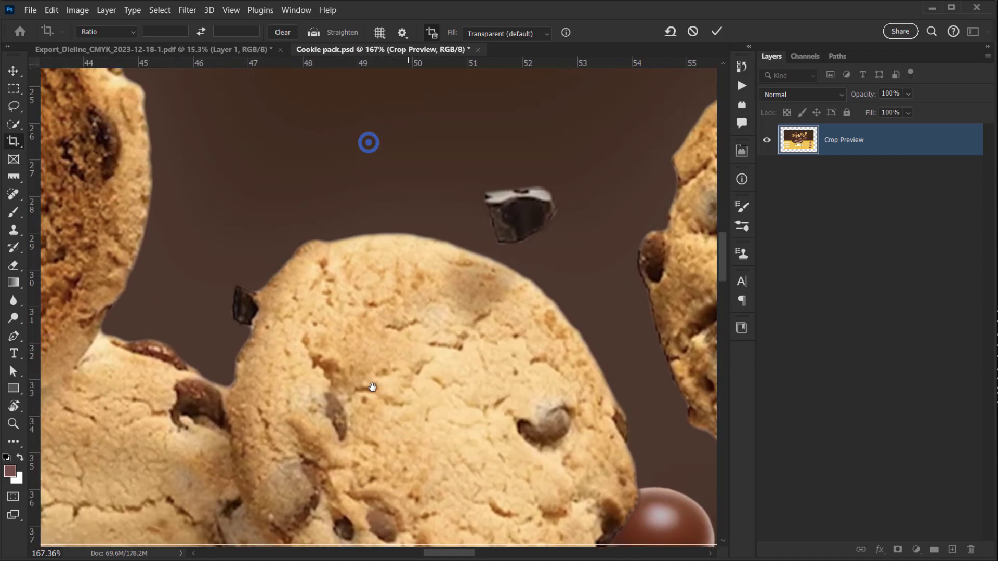
pyautogui.moveTo(367, 143); pyautogui.dragTo(379, 456)
pyautogui.keyDown('alt'); pyautogui.scroll(-5, 356, 205); pyautogui.keyUp('alt')
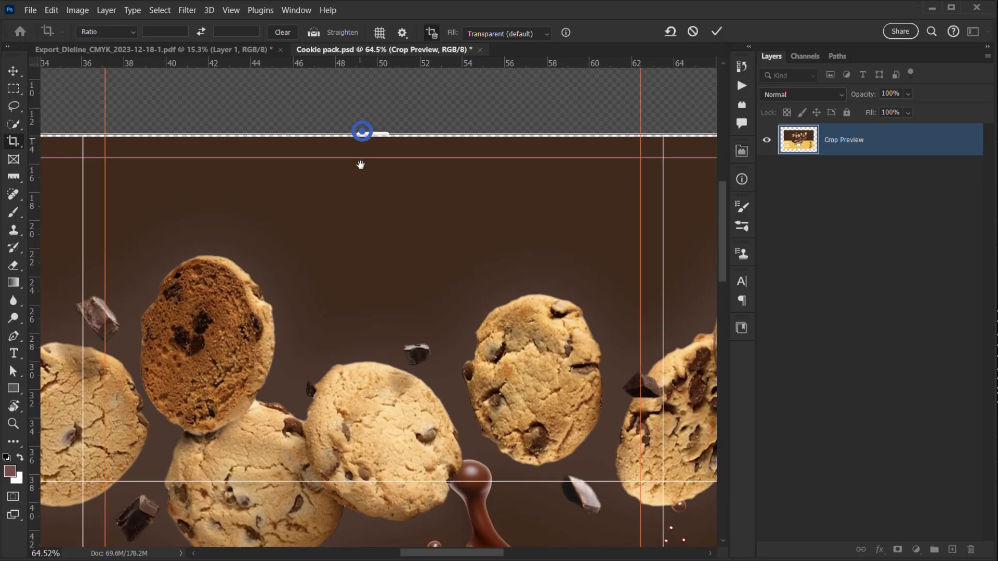
pyautogui.keyDown('alt'); pyautogui.scroll(4, 372, 159); pyautogui.keyUp('alt')
pyautogui.moveTo(379, 164); pyautogui.dragTo(383, 167)
pyautogui.keyDown('alt'); pyautogui.scroll(-3, 367, 241); pyautogui.keyUp('alt')
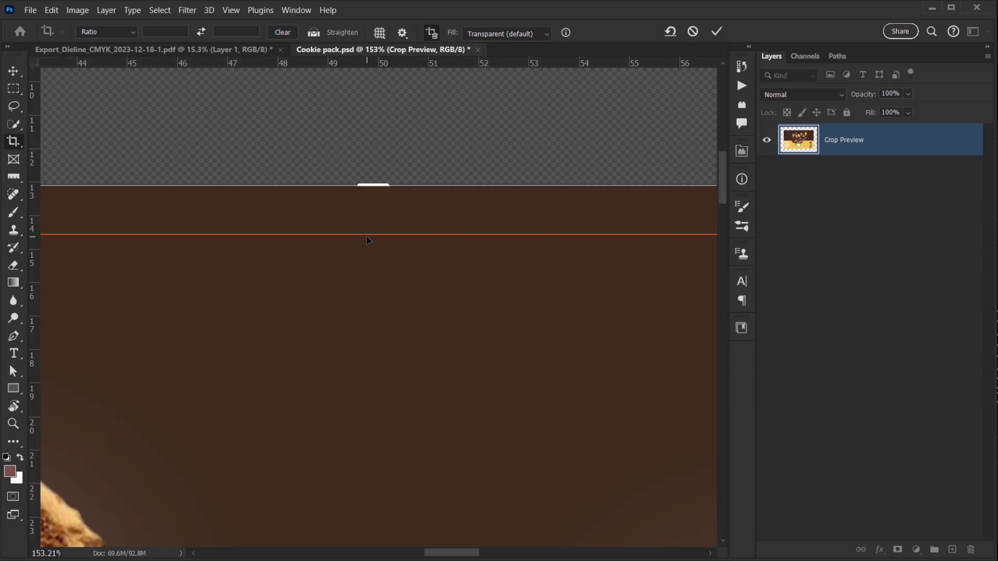
pyautogui.keyDown('alt'); pyautogui.scroll(-6, 369, 250); pyautogui.keyUp('alt')
pyautogui.hotkey('alt', 'space')
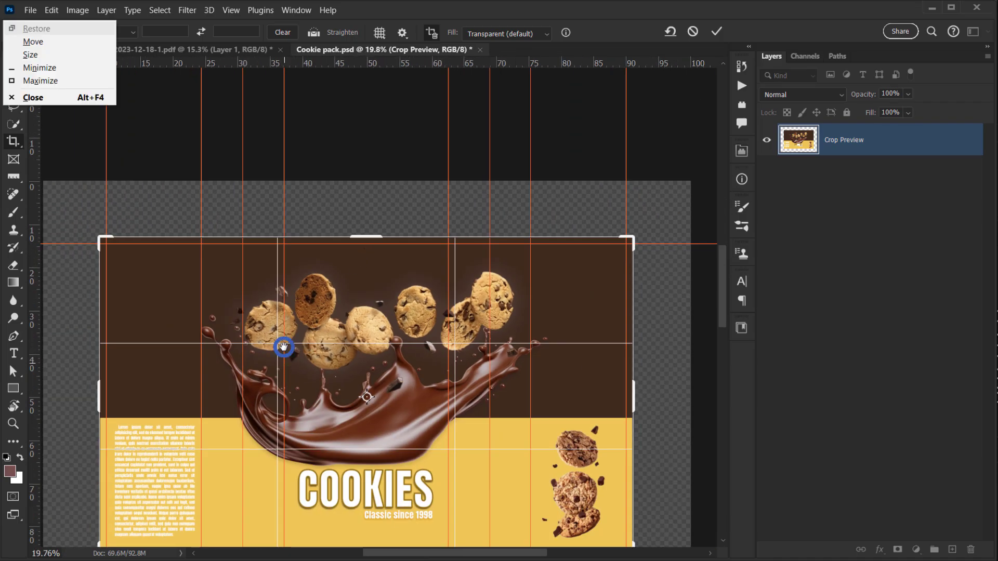
pyautogui.moveTo(268, 253); pyautogui.dragTo(253, 223)
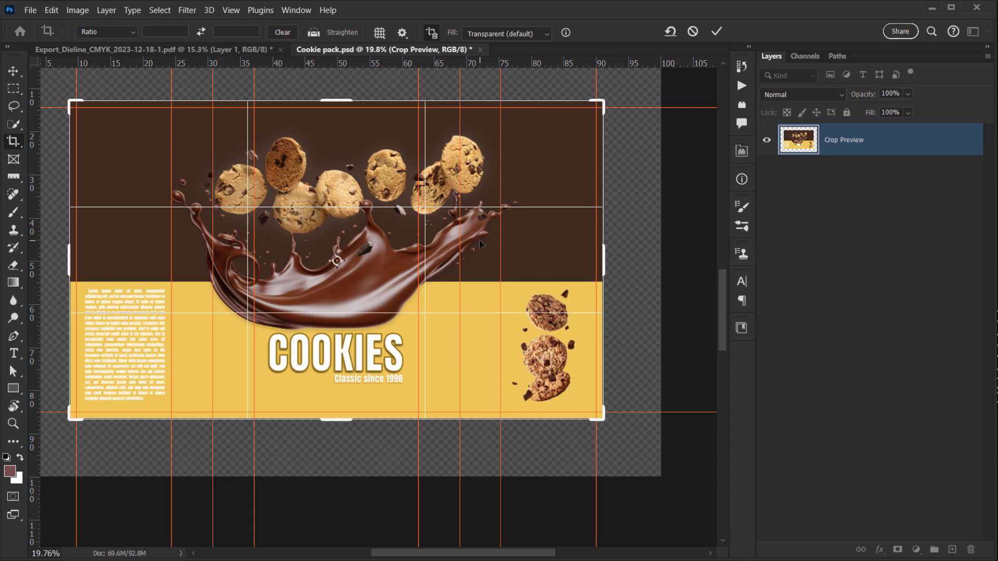
pyautogui.press('Return')
# Step: Find the yellow background shape by toggling Rectangle 1's visibility, and load its outline as a selection
pyautogui.click(838, 377)
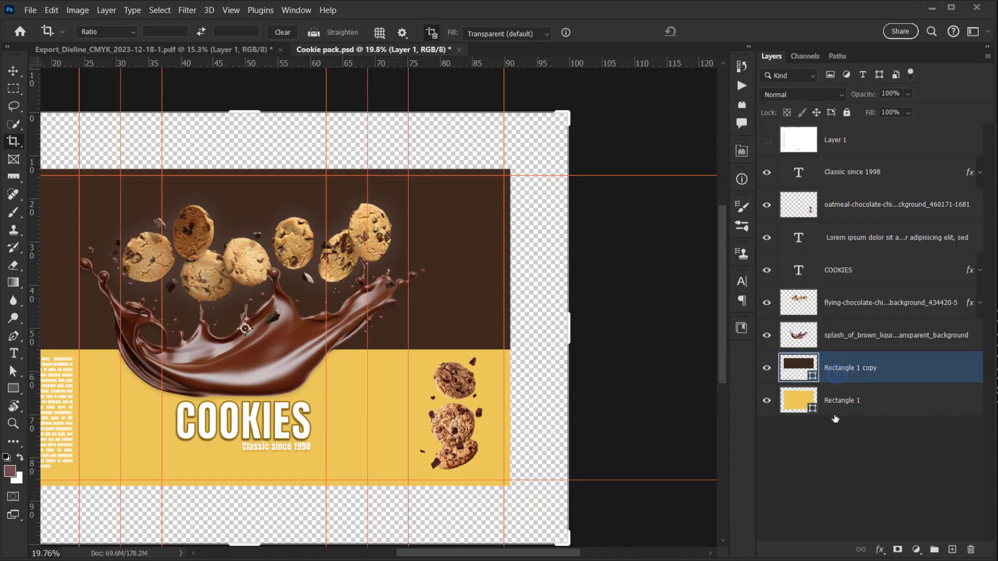
pyautogui.click(854, 404)
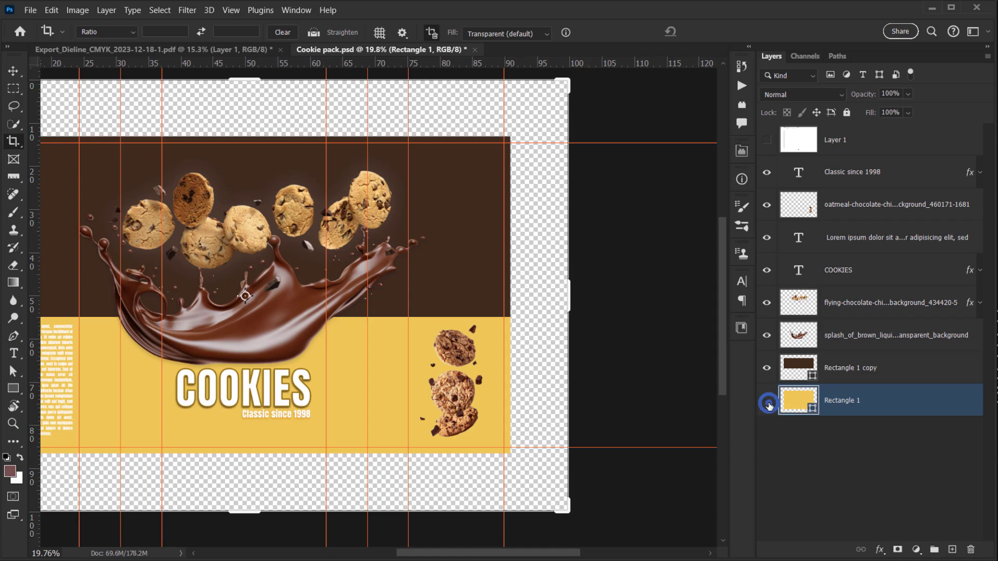
pyautogui.click(766, 400)
pyautogui.click(767, 400)
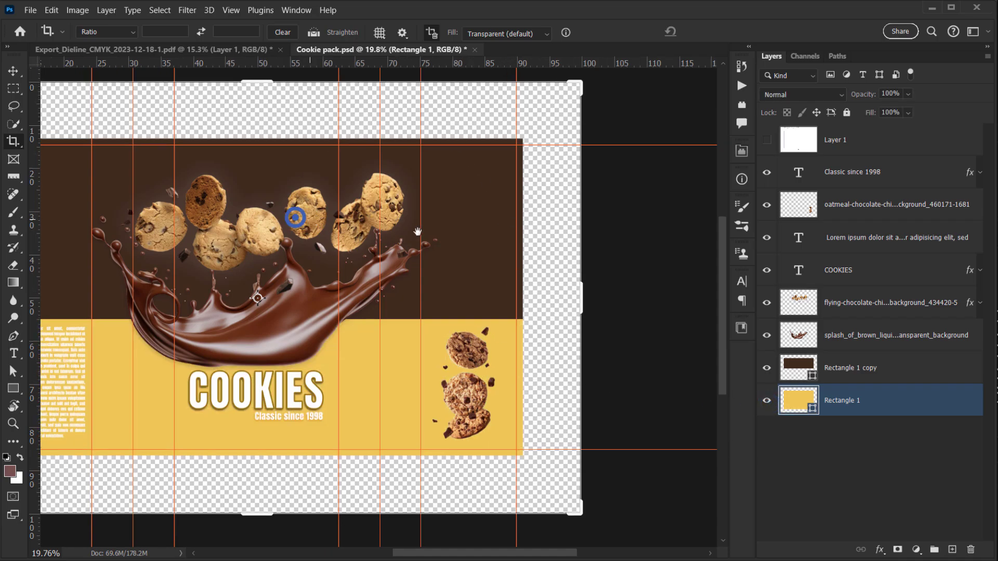
pyautogui.hscroll(-3, 720, 348)
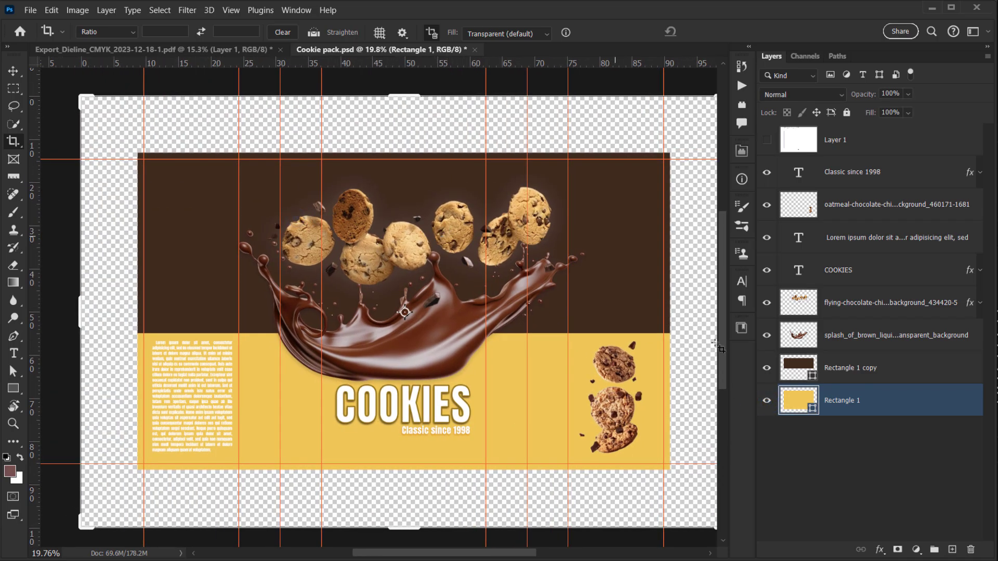
pyautogui.keyDown('ctrl'); pyautogui.click(799, 399); pyautogui.keyUp('ctrl')
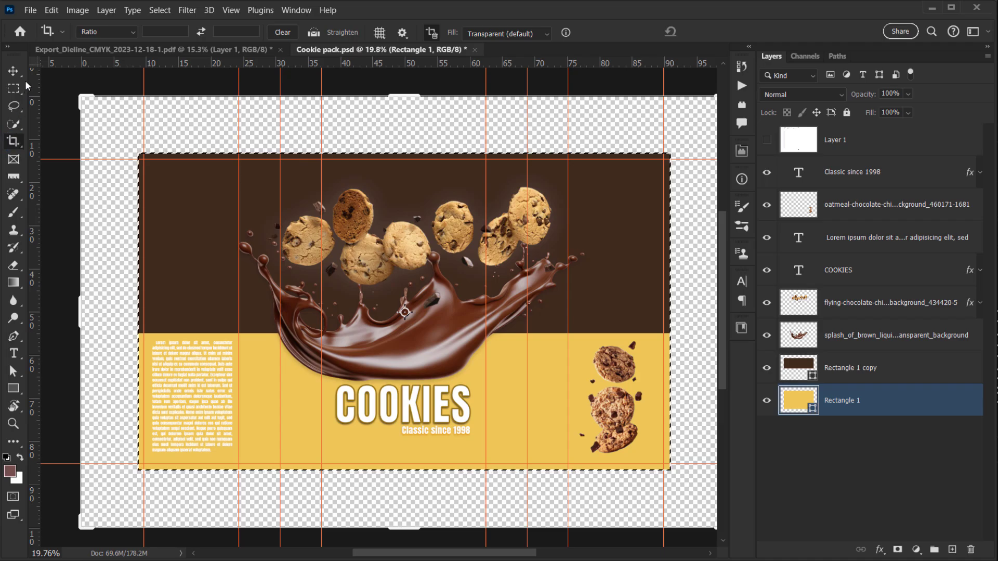
# Step: Crop the canvas exactly to the selected Rectangle 1 outline and check the cropped artwork
pyautogui.press('v')
pyautogui.click(15, 141)
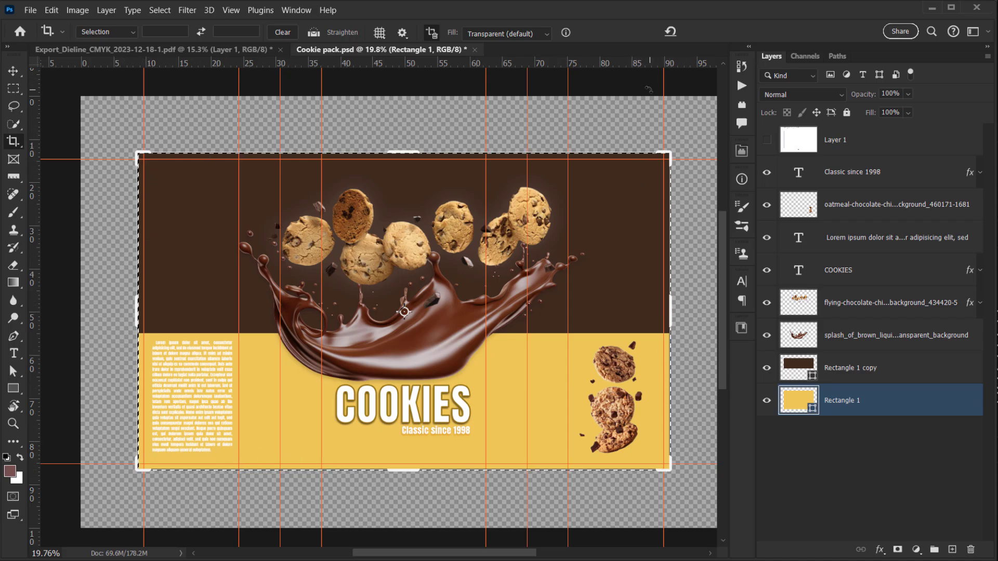
pyautogui.click(385, 146)
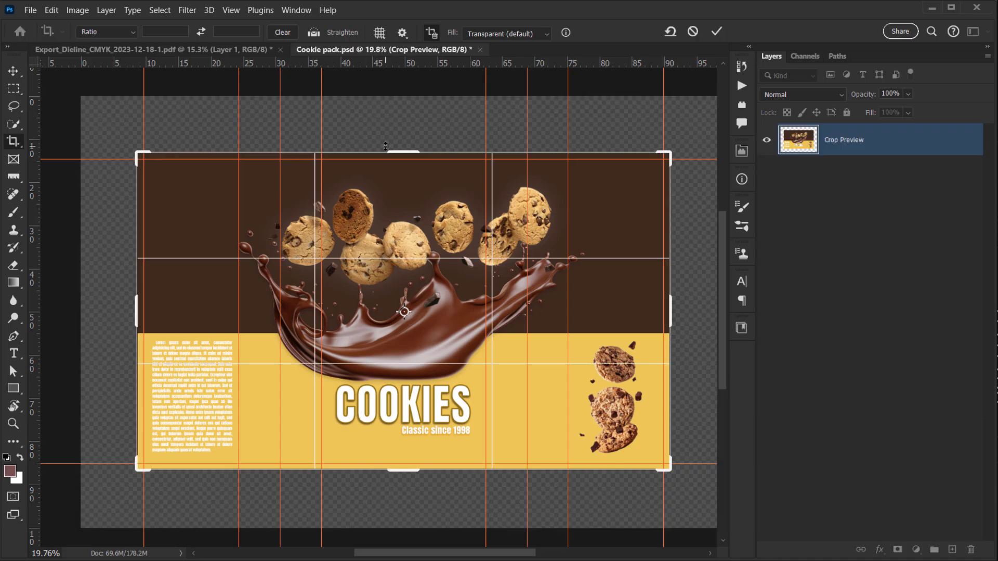
pyautogui.press('Return')
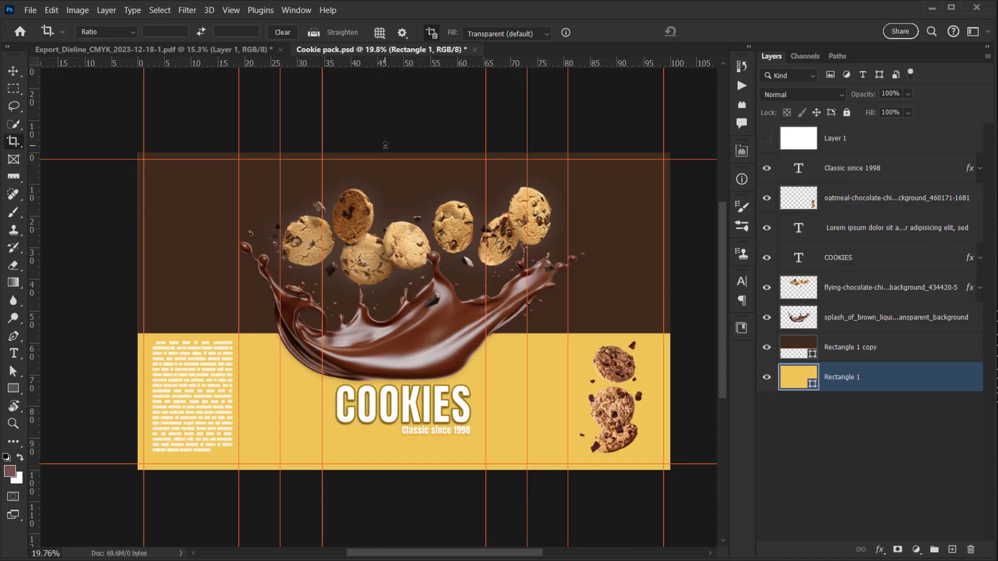
pyautogui.keyDown('alt'); pyautogui.scroll(4, 450, 249); pyautogui.keyUp('alt')
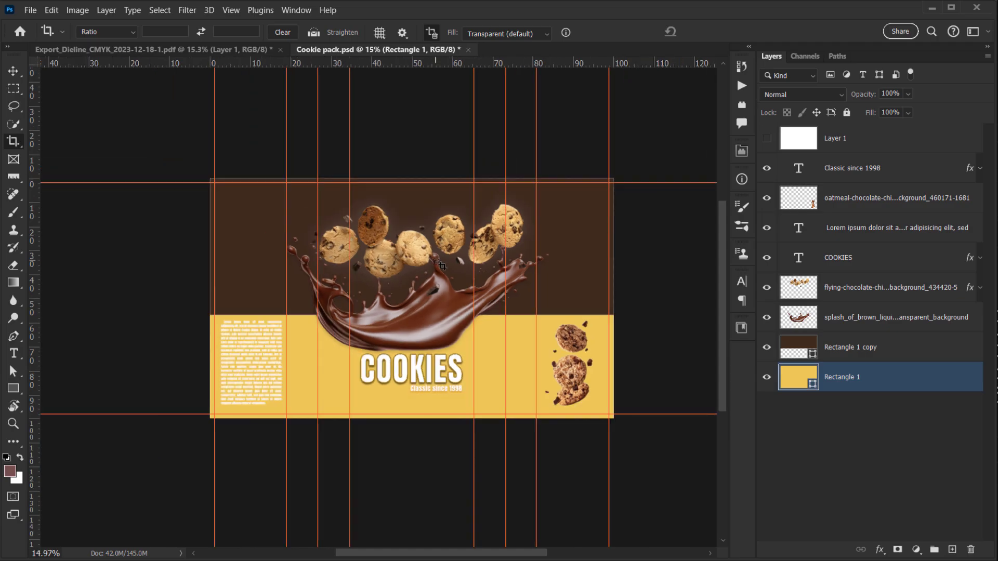
pyautogui.keyDown('alt'); pyautogui.scroll(-3, 508, 231); pyautogui.keyUp('alt')
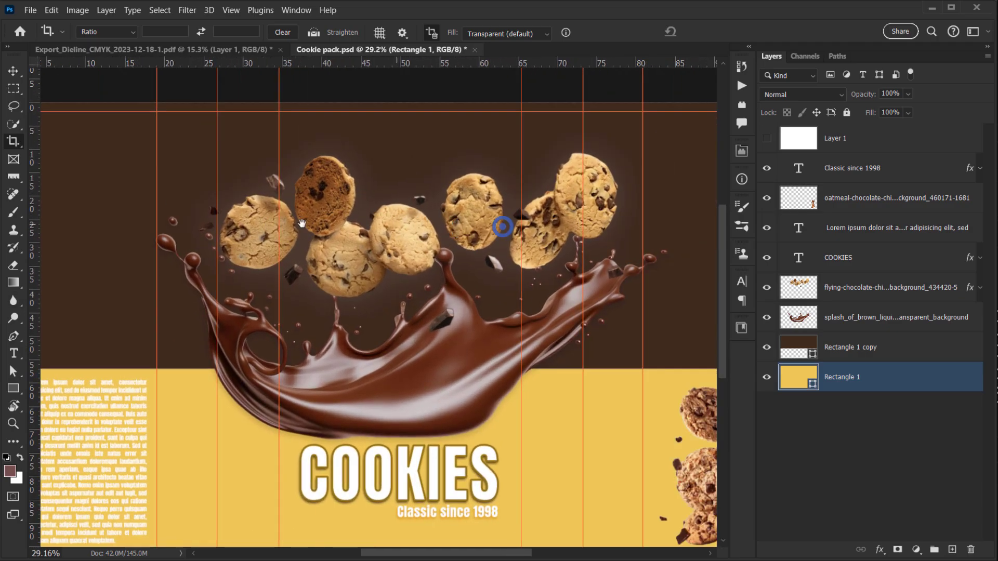
pyautogui.keyDown('alt'); pyautogui.scroll(-1, 415, 257); pyautogui.keyUp('alt')
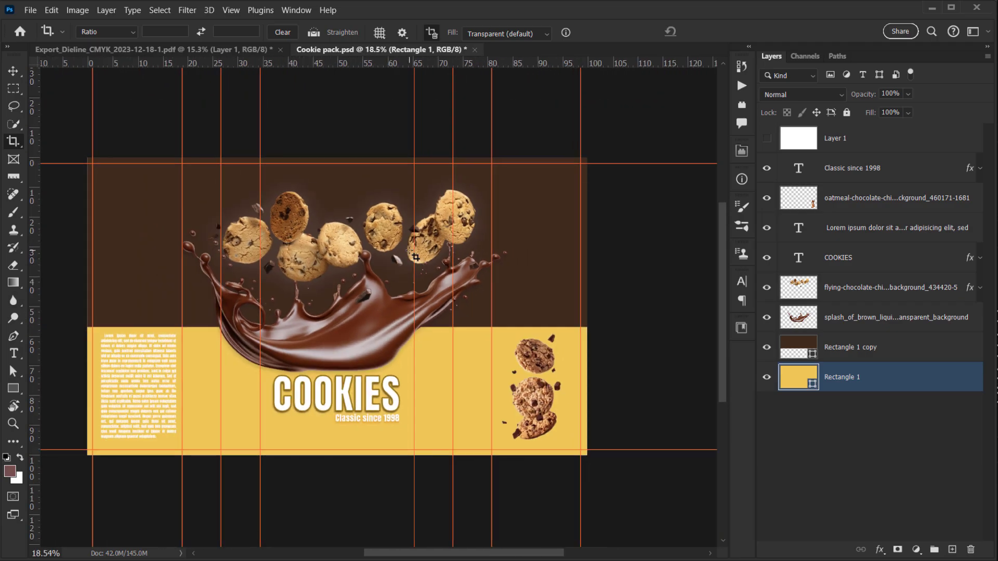
pyautogui.keyDown('alt'); pyautogui.scroll(2, 415, 257); pyautogui.keyUp('alt')
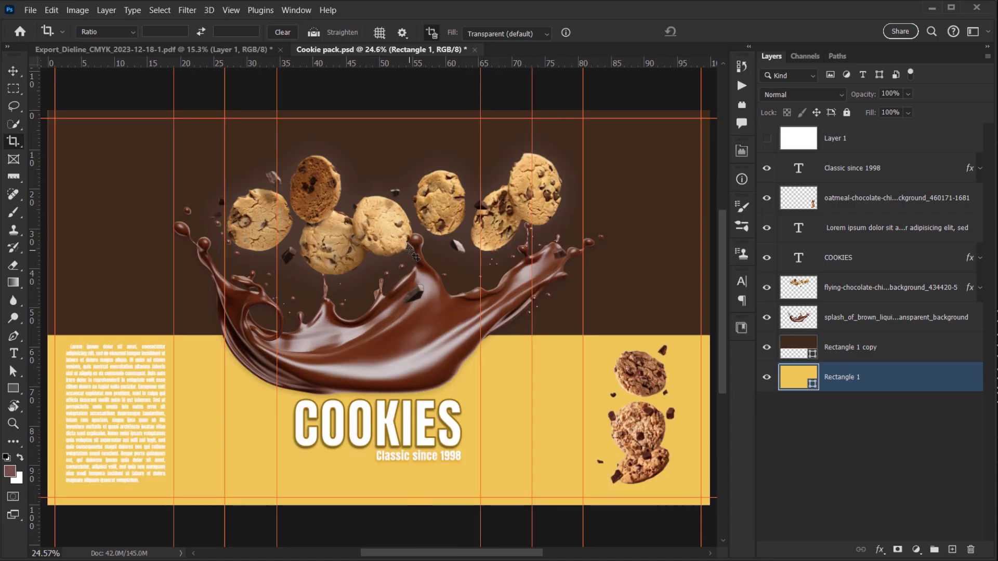
# Step: Save the artwork in the Pacdora folder as Cookie pack 2.png, using the Large file size (Fastest saving) option
pyautogui.click(31, 10)
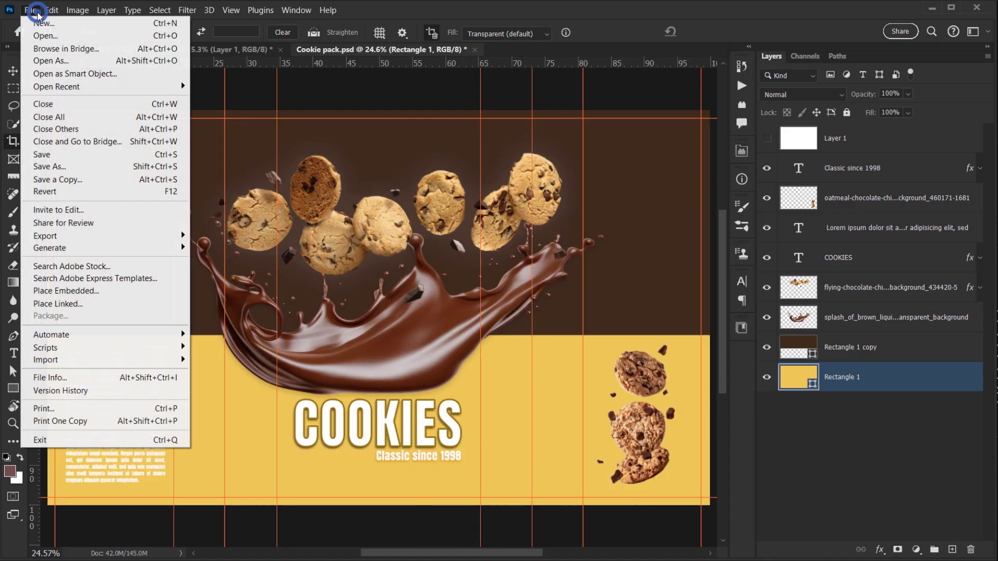
pyautogui.click(71, 165)
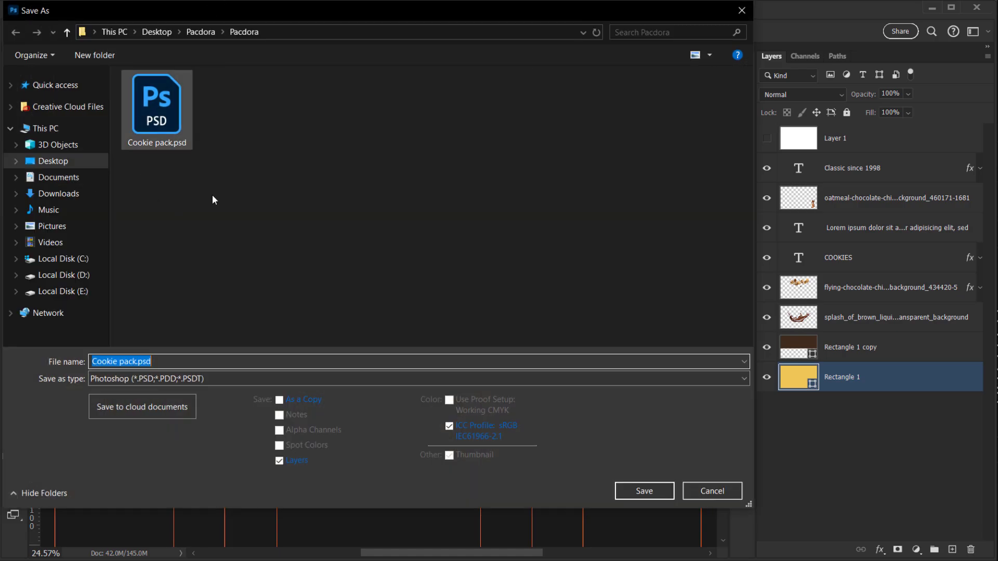
pyautogui.click(209, 377)
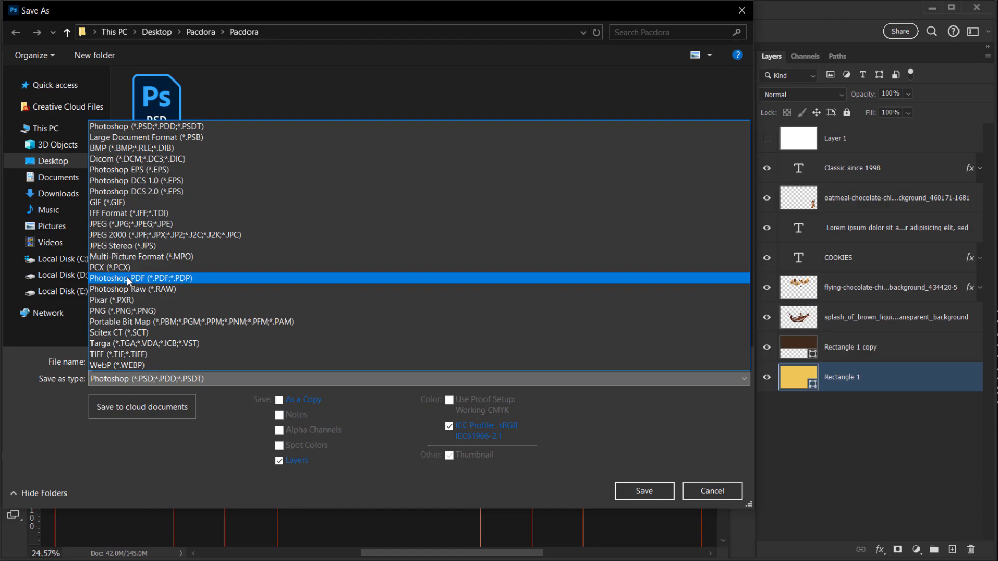
pyautogui.click(112, 311)
pyautogui.click(134, 363)
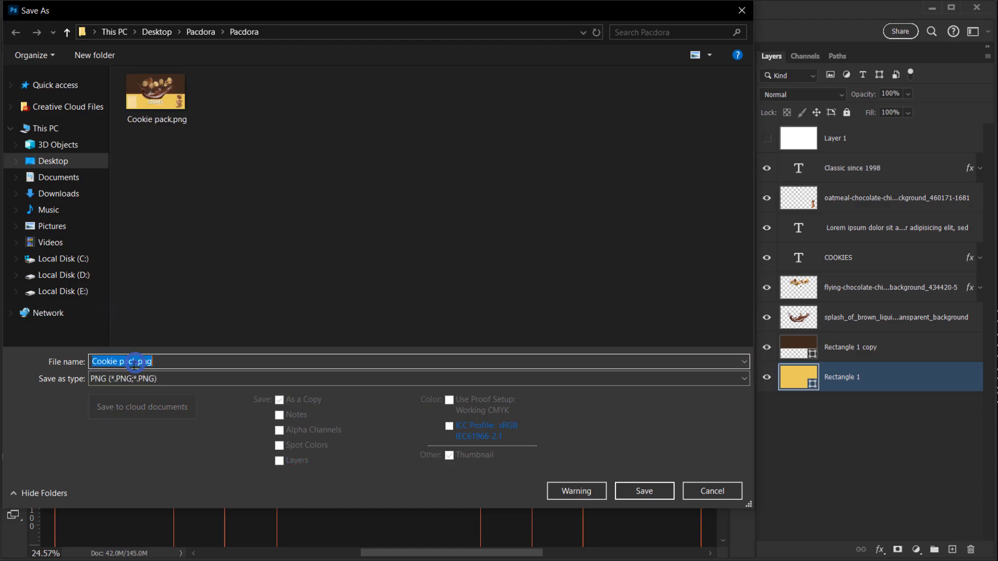
pyautogui.click(136, 362)
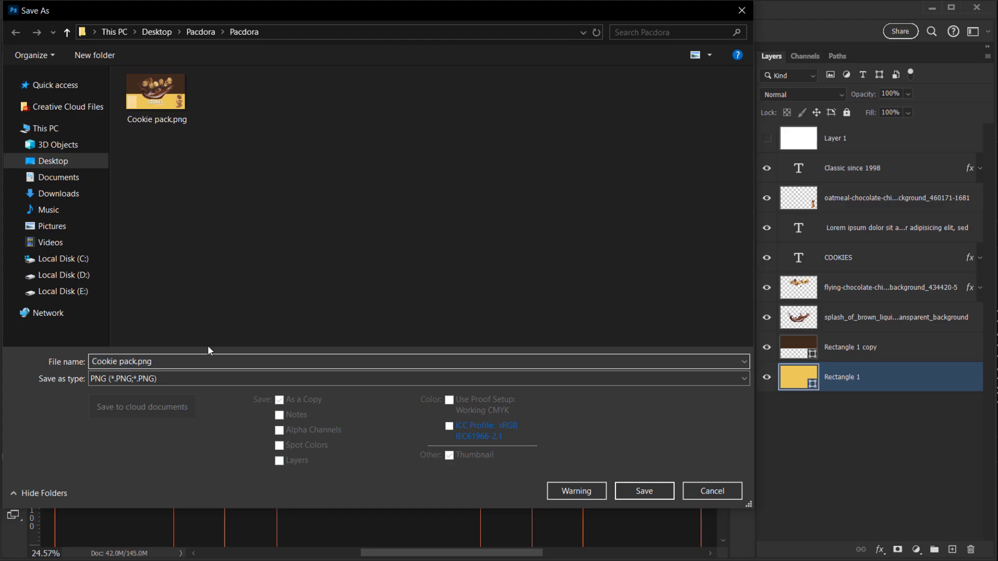
pyautogui.write('2')
pyautogui.click(643, 491)
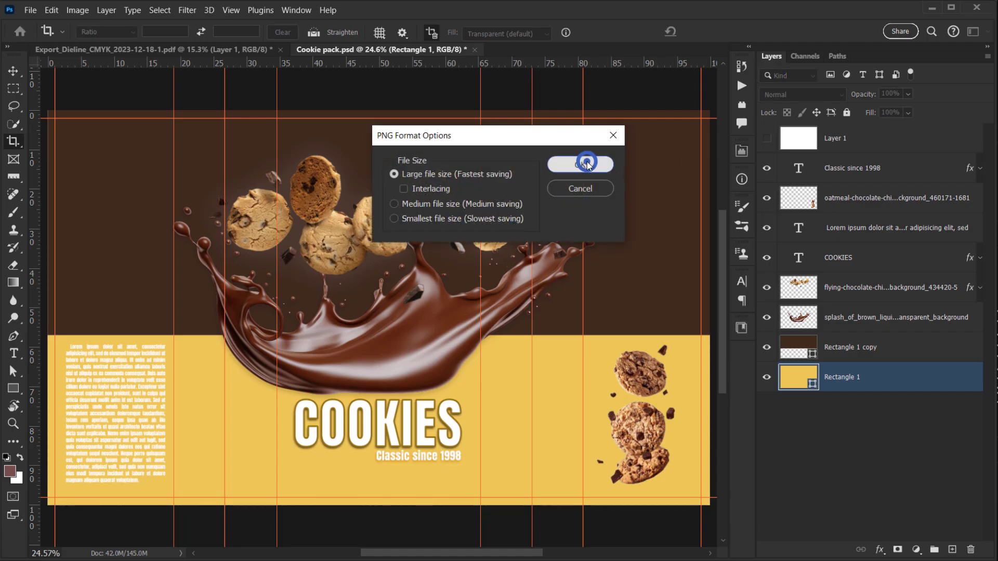
pyautogui.click(588, 164)
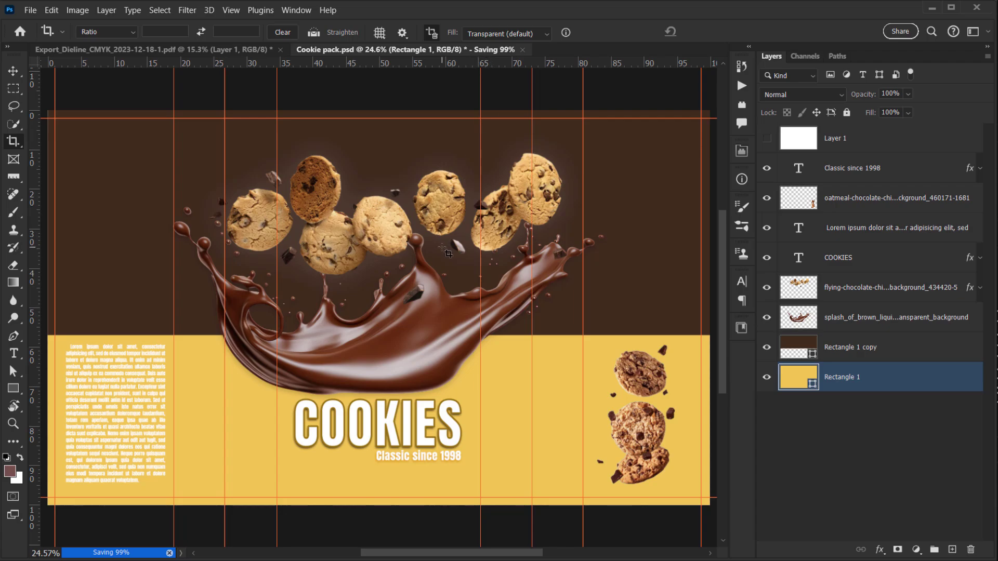
# Step: Open Cookie pack 2.png from the Pacdora folder, inspect the exported image up close, and close the viewer
pyautogui.hotkey('alt', 'Tab')
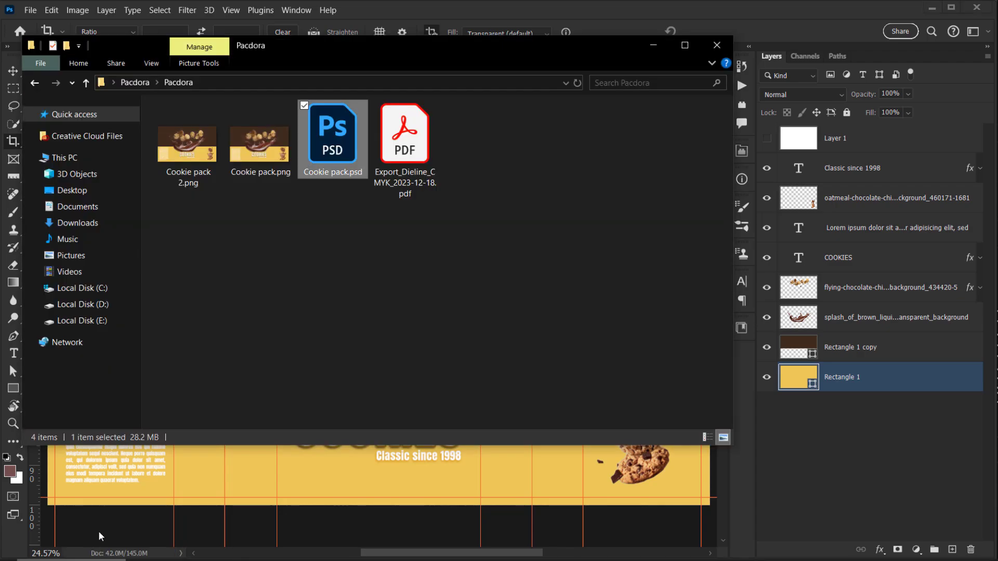
pyautogui.click(197, 175)
pyautogui.doubleClick(198, 175)
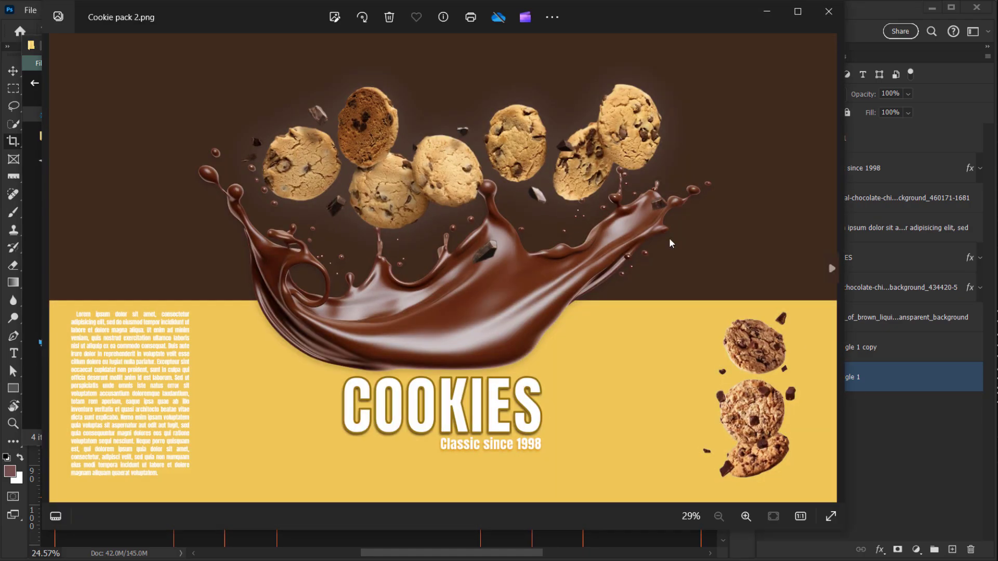
pyautogui.scroll(2, 722, 274)
pyautogui.scroll(-2, 497, 231)
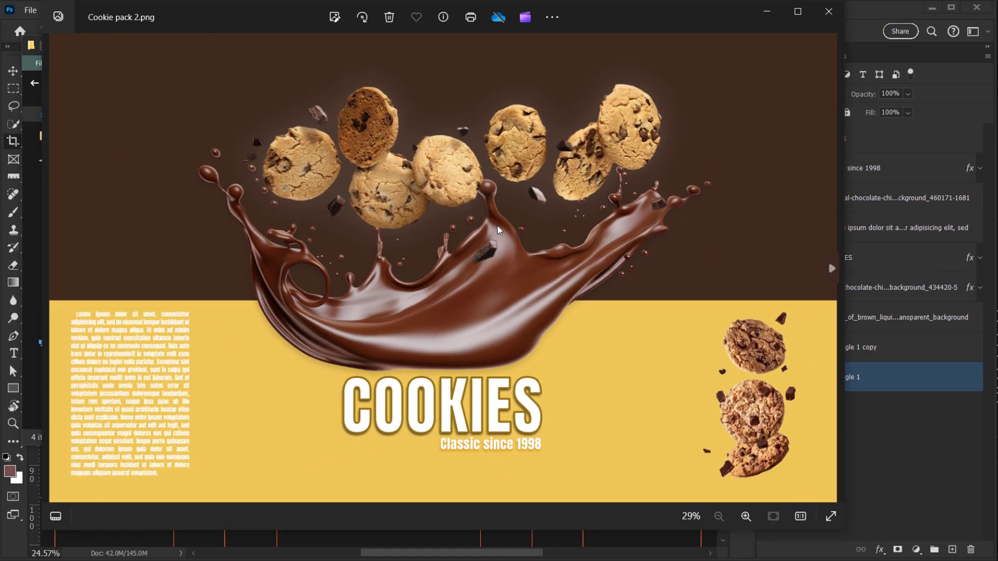
pyautogui.click(826, 13)
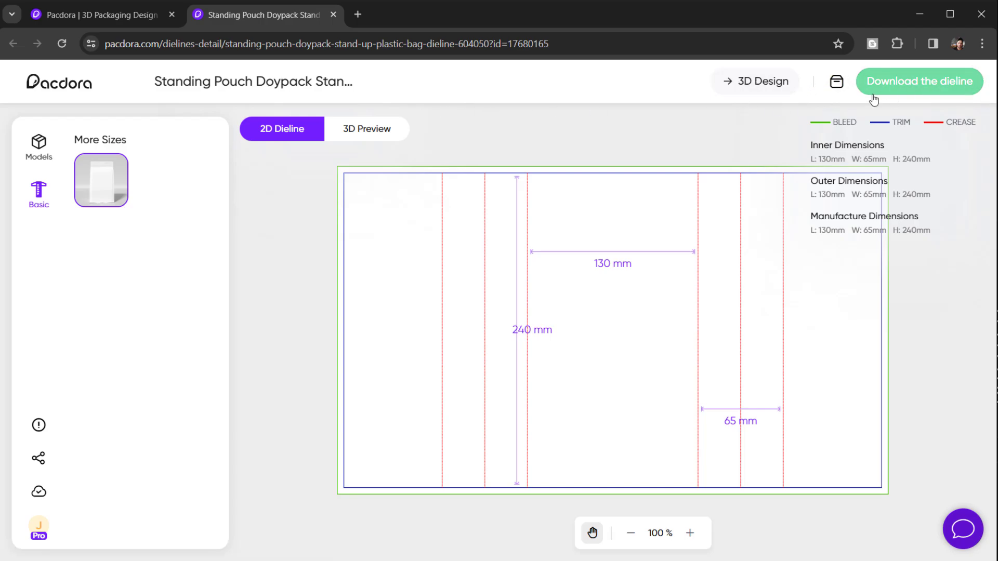
# Step: Return to Pacdora in the browser, open the workbench's mockup projects and select the cookie pouch mockup's name
pyautogui.click(55, 90)
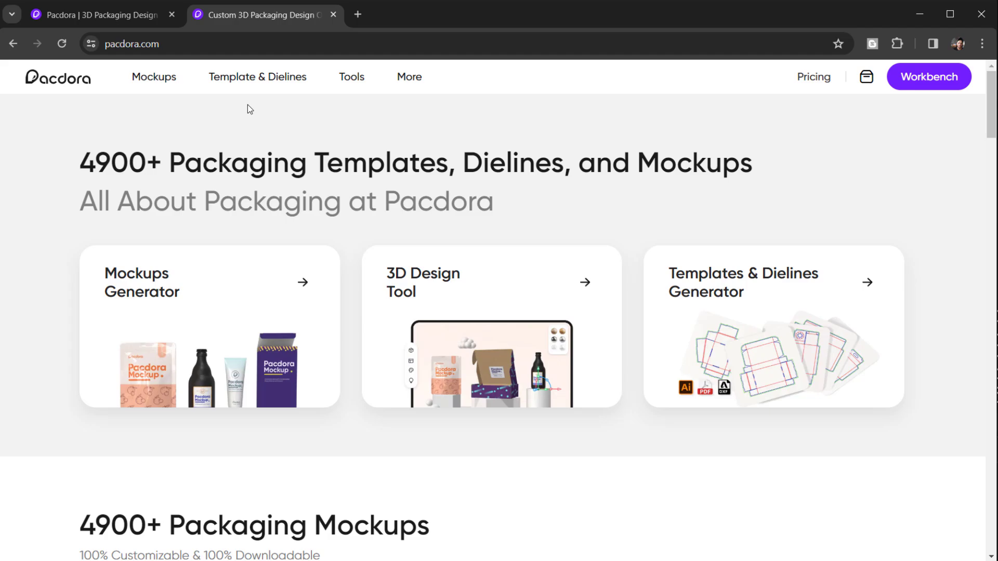
pyautogui.click(922, 78)
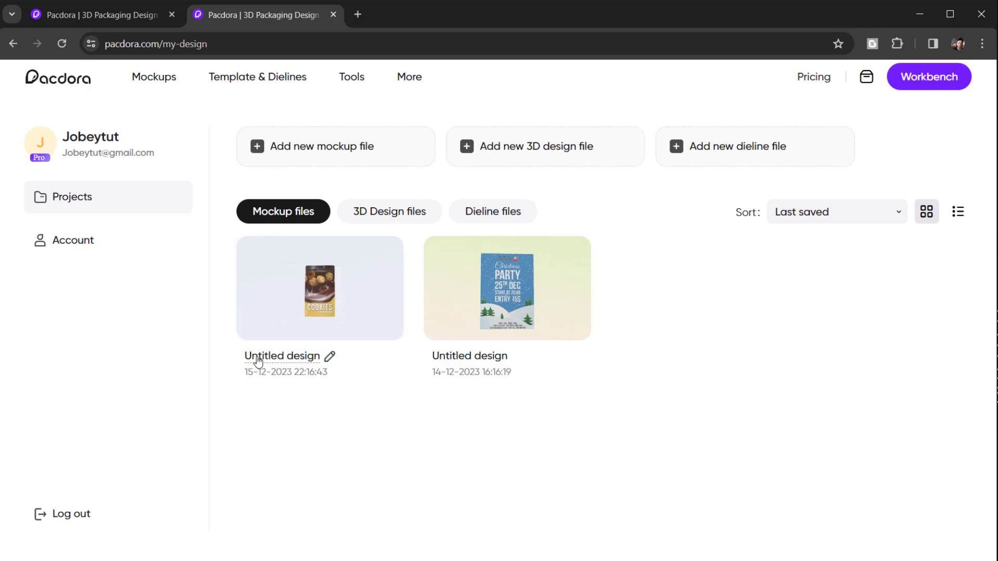
pyautogui.click(284, 355)
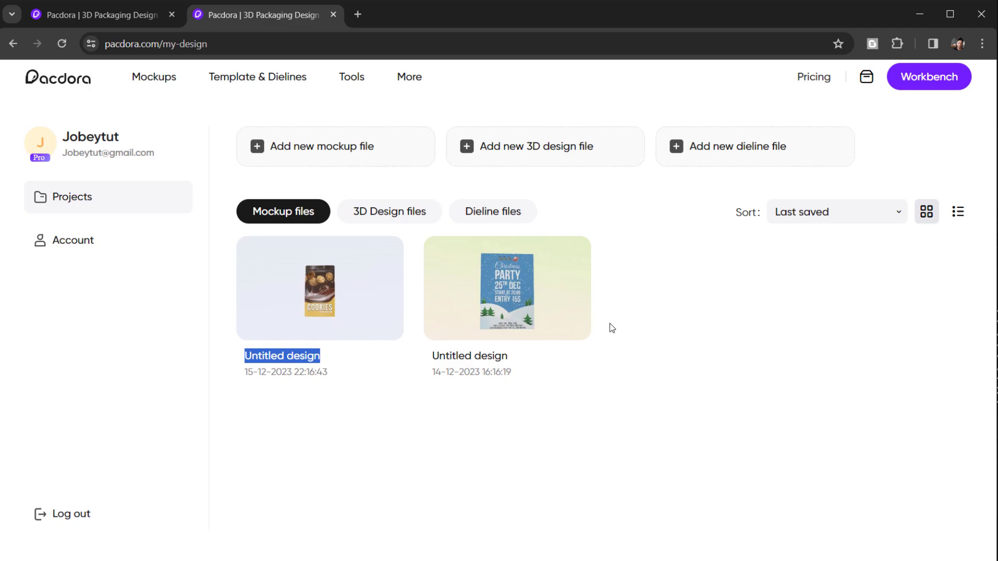
# Step: Rename the selected cookie pouch mockup project as Cookie Pack
pyautogui.write('Cookie Pack')
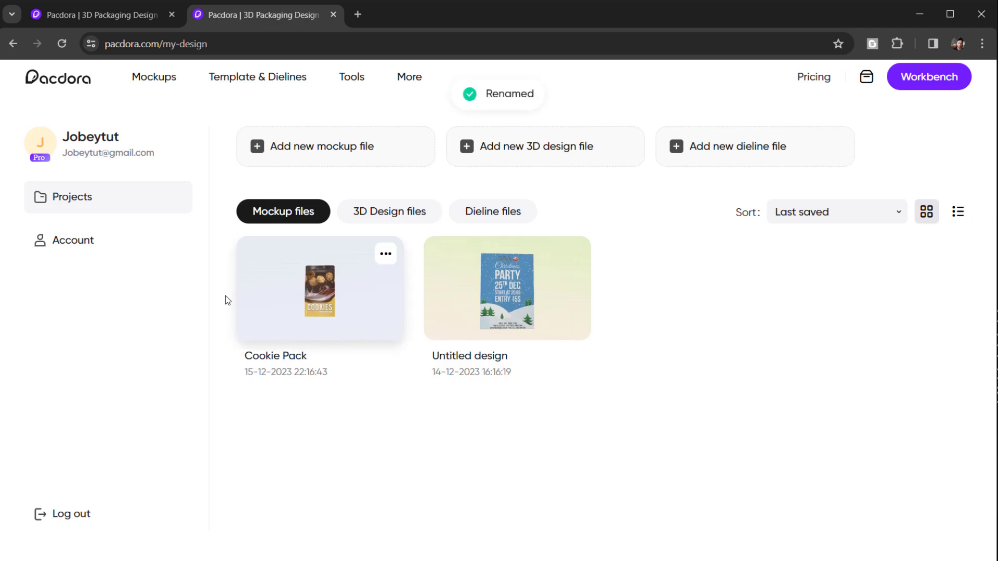
# Step: Search the packaging mockup library for the suggested category Cookies and Pastries
pyautogui.click(150, 78)
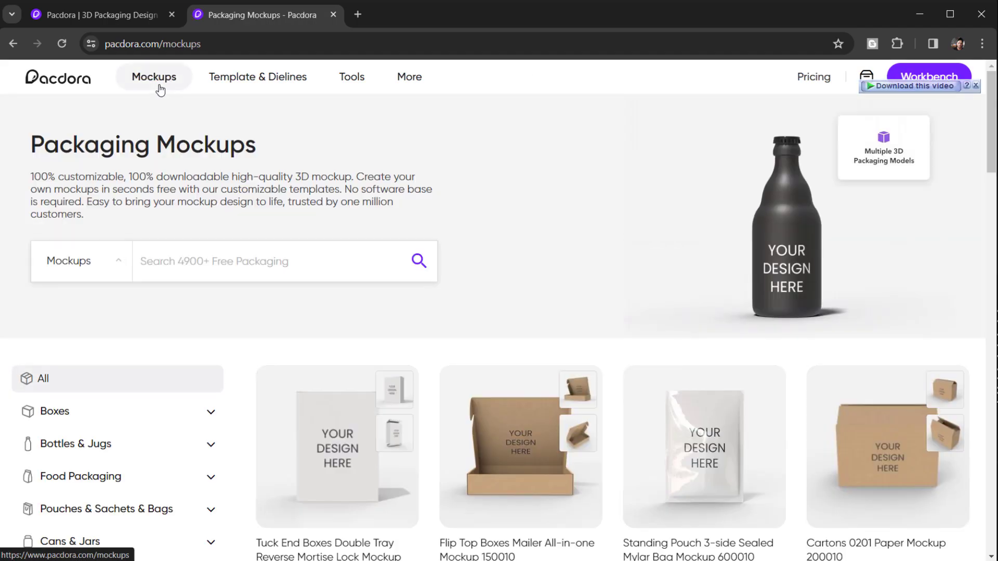
pyautogui.click(305, 259)
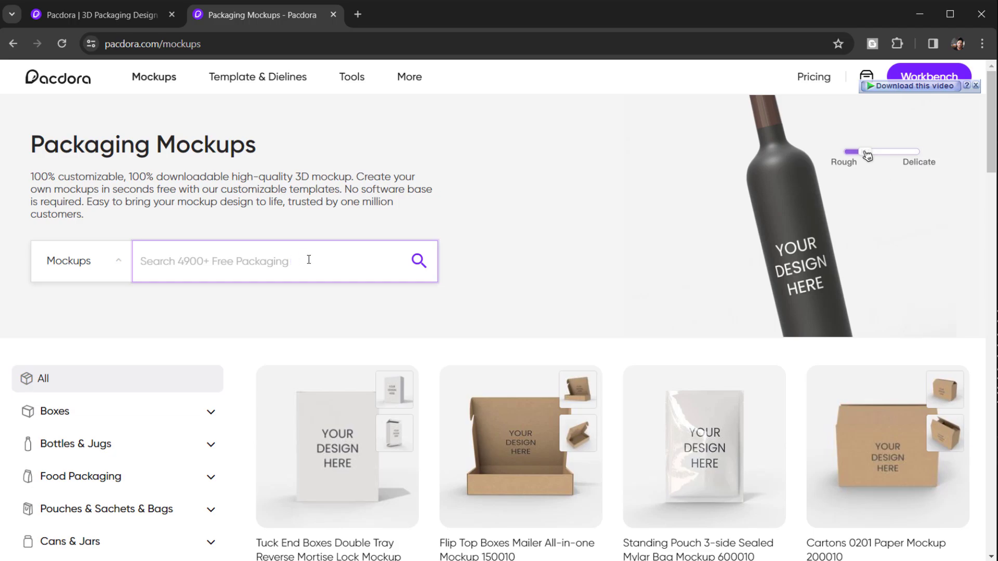
pyautogui.write('coo')
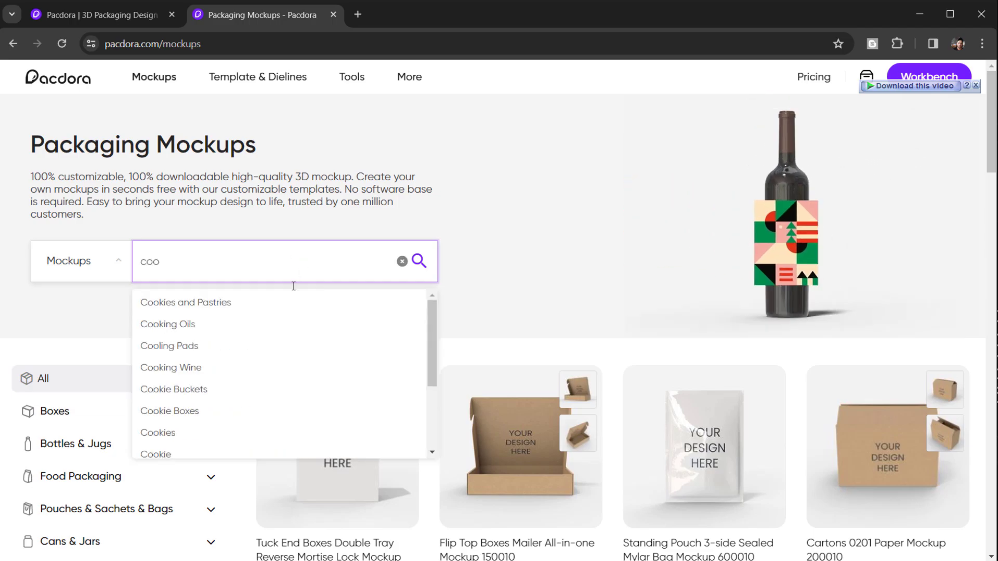
pyautogui.click(250, 302)
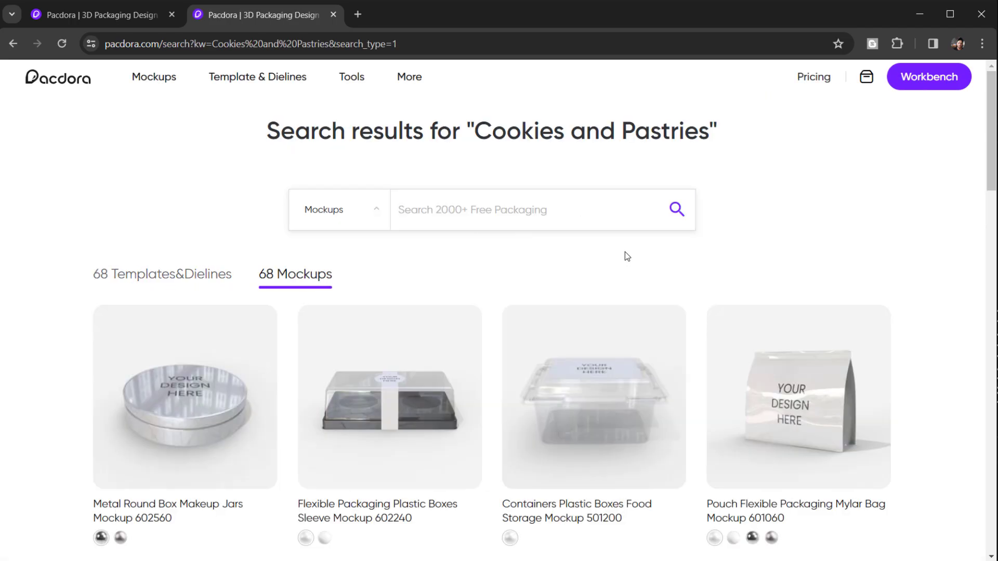
# Step: Find the Standing Pouch Doypack Stand up Plastic bag 604050 among the results and open it for mockup editing
pyautogui.scroll(-3, 625, 255)
pyautogui.scroll(-5, 312, 312)
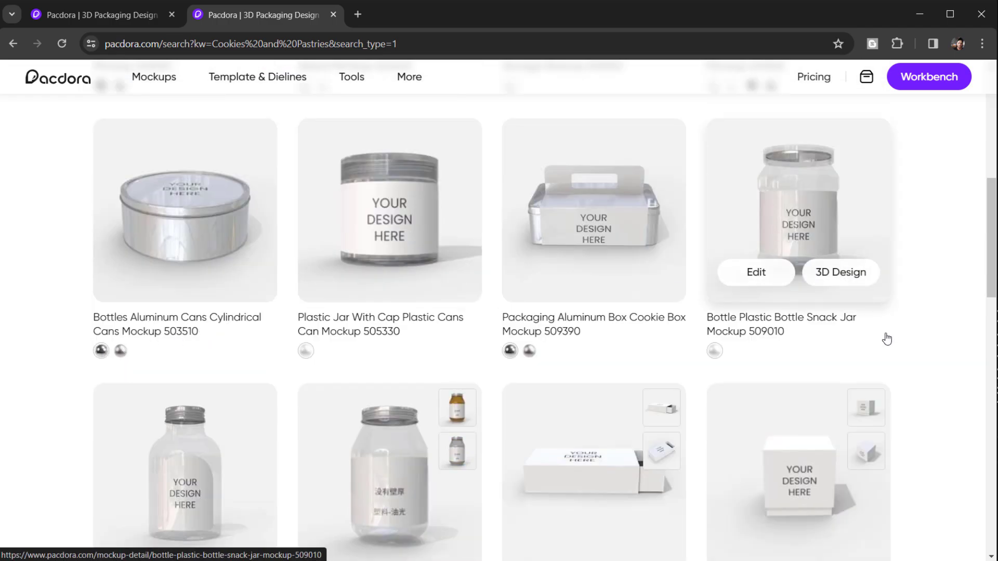
pyautogui.scroll(-12, 886, 339)
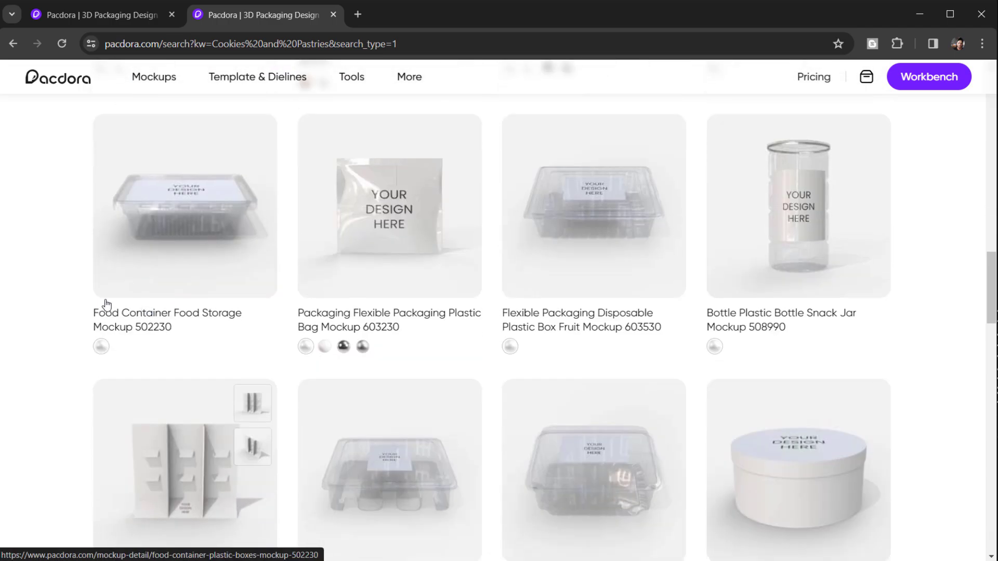
pyautogui.scroll(-9, 78, 314)
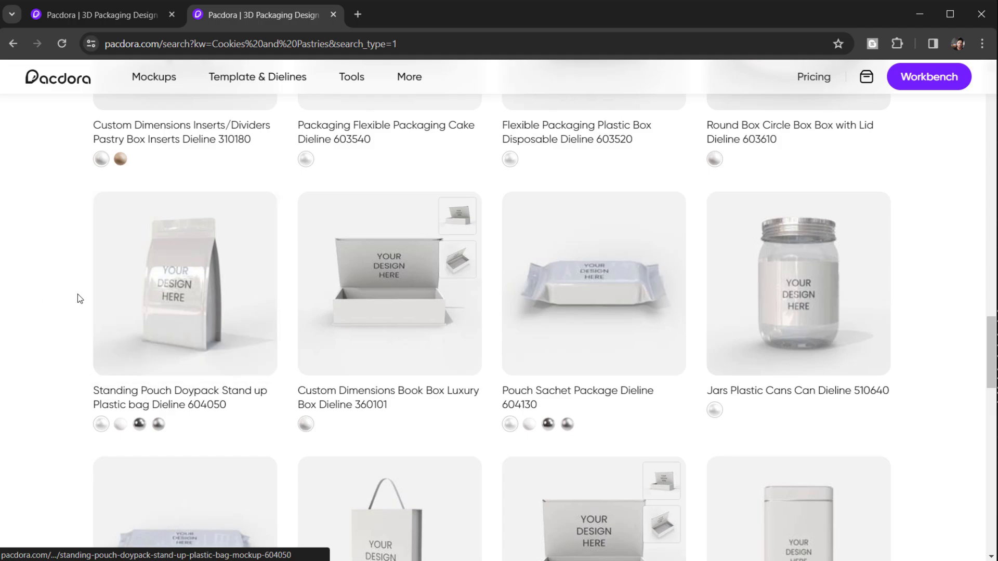
pyautogui.moveTo(164, 259)
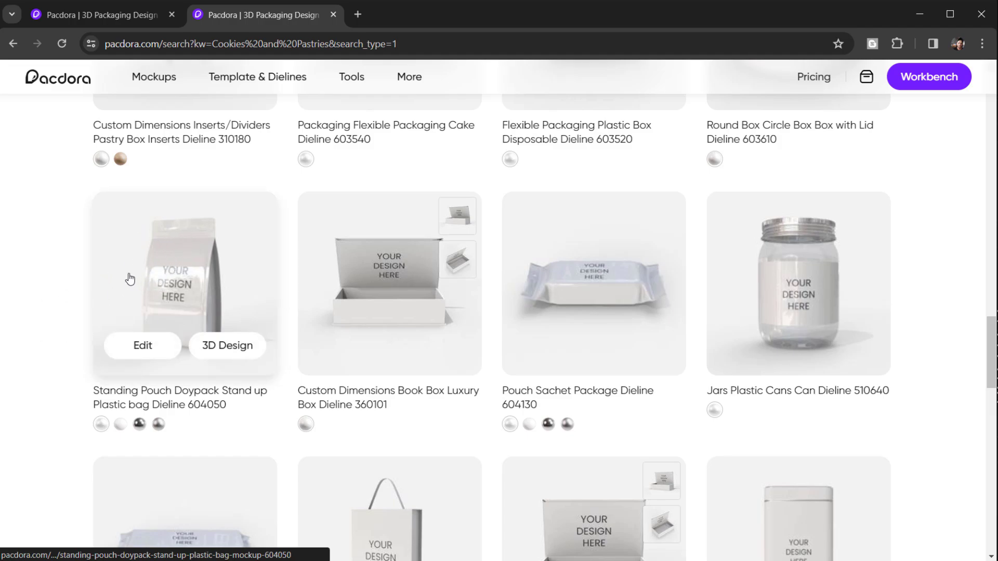
pyautogui.scroll(-4, 130, 280)
pyautogui.scroll(2, 156, 167)
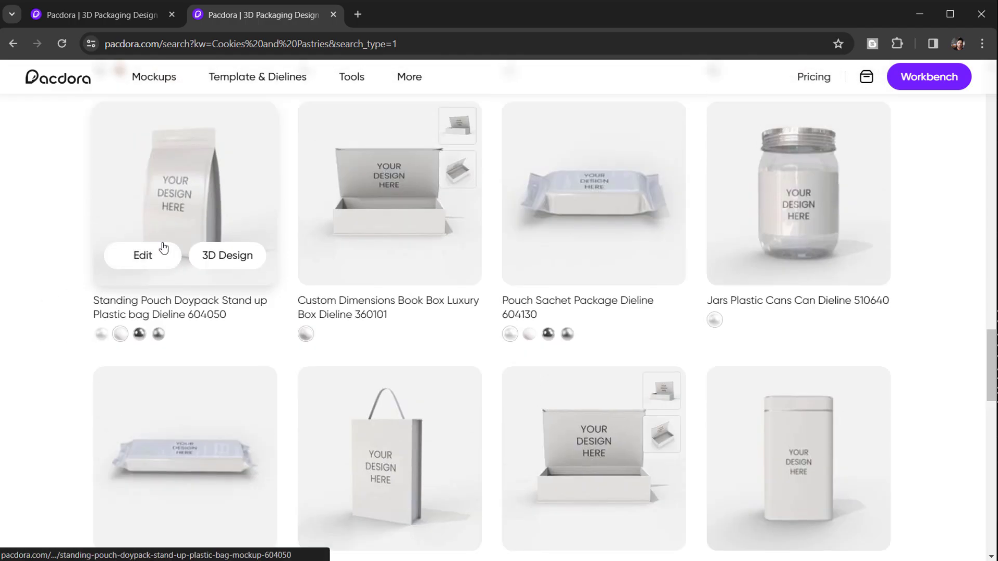
pyautogui.click(145, 257)
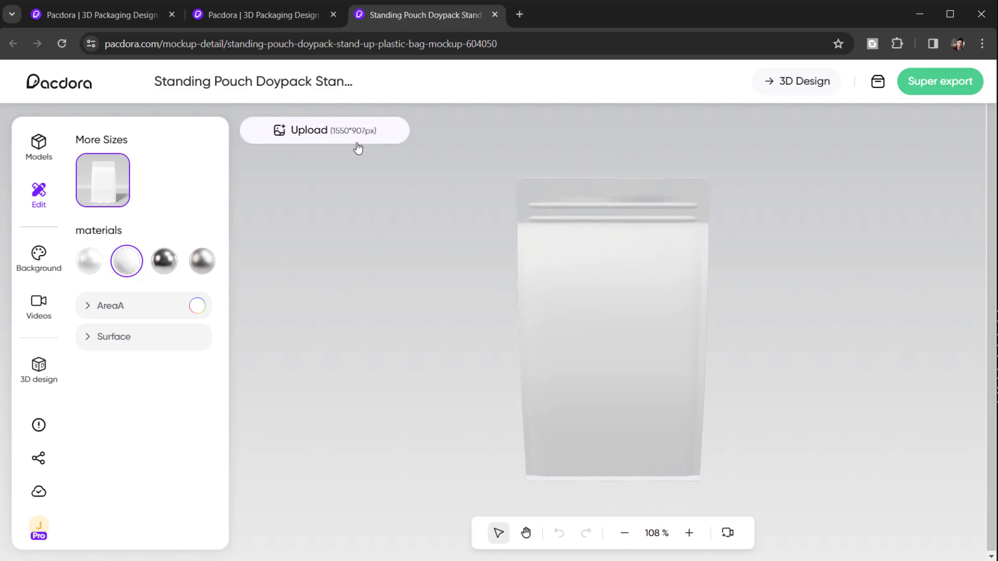
# Step: Try AreaA's metalness setting on the blank pouch, apply the glossy white material, and collapse the AreaA settings
pyautogui.click(86, 306)
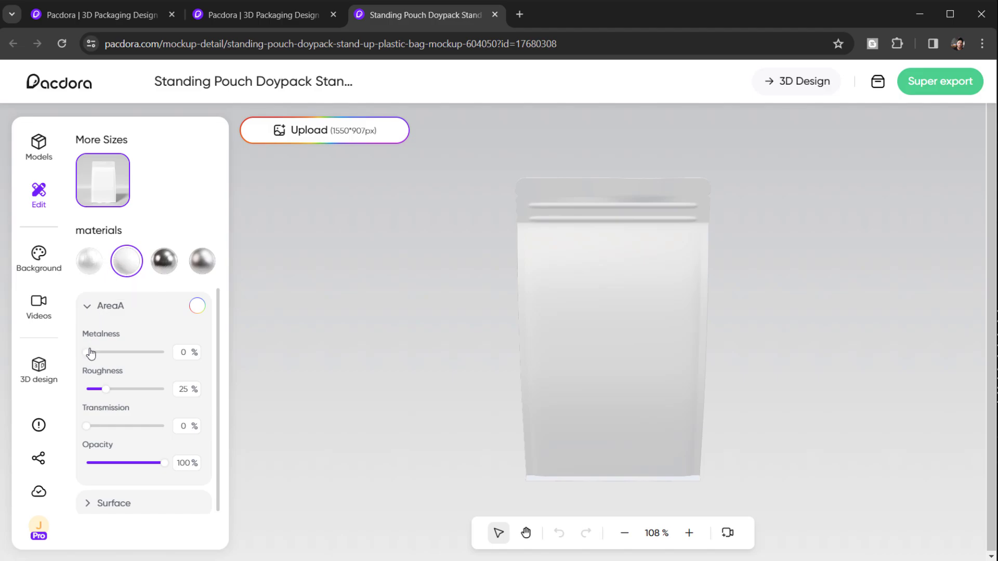
pyautogui.moveTo(91, 353); pyautogui.dragTo(17, 368)
pyautogui.moveTo(86, 353); pyautogui.dragTo(98, 352)
pyautogui.click(90, 262)
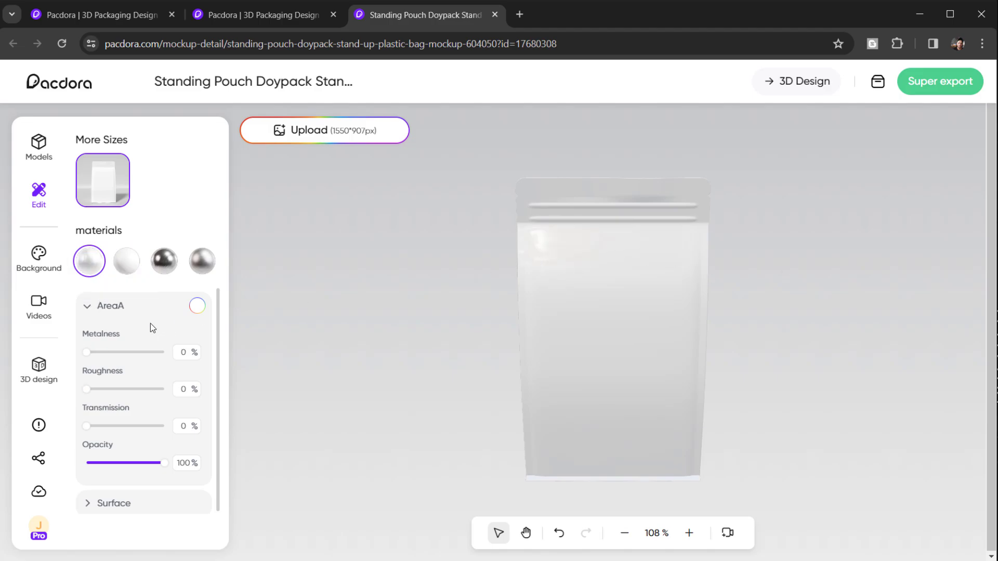
pyautogui.click(88, 307)
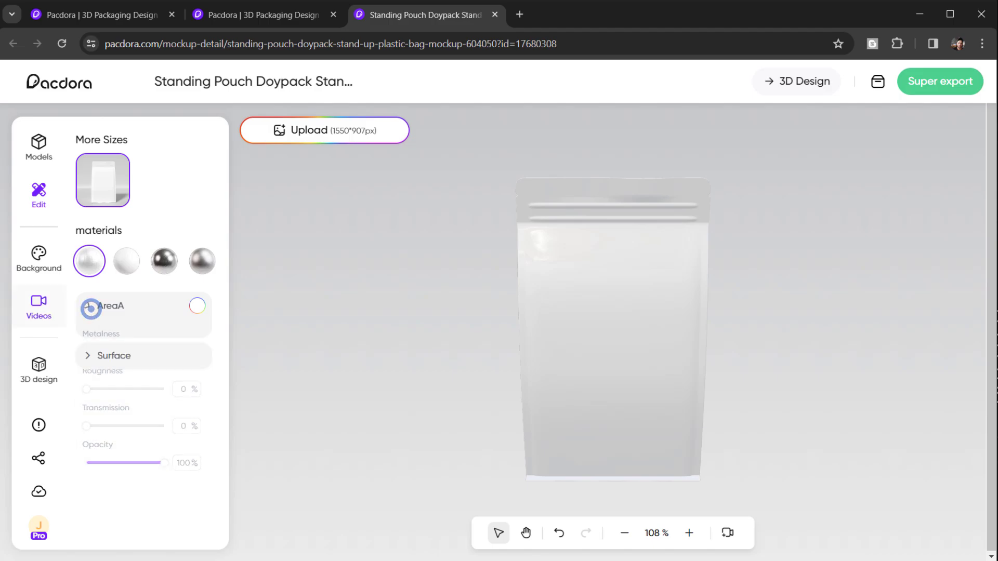
# Step: Open the pouch's image upload editor and add Cookie pack 2.png from the Pacdora folder to the dieline
pyautogui.click(301, 131)
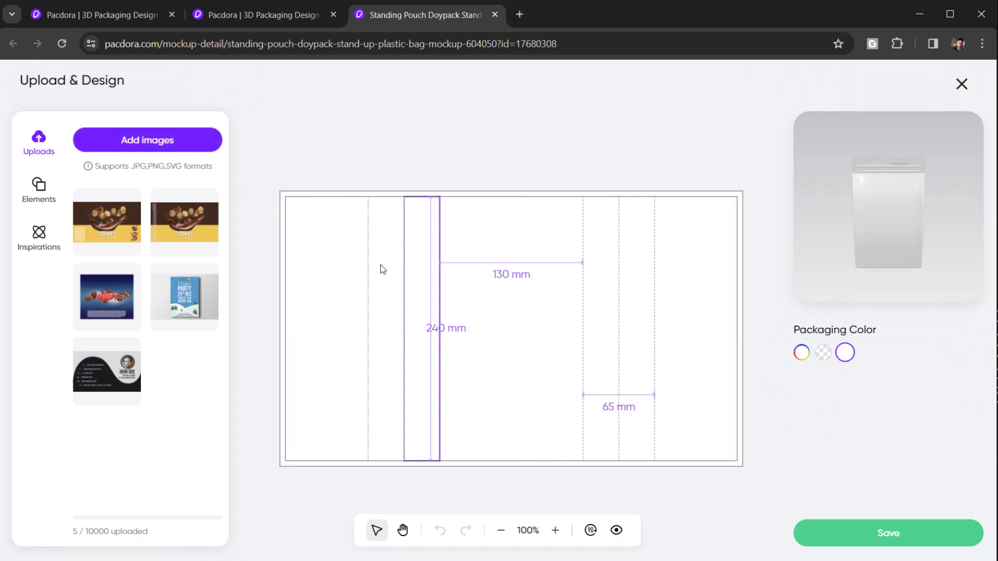
pyautogui.click(328, 273)
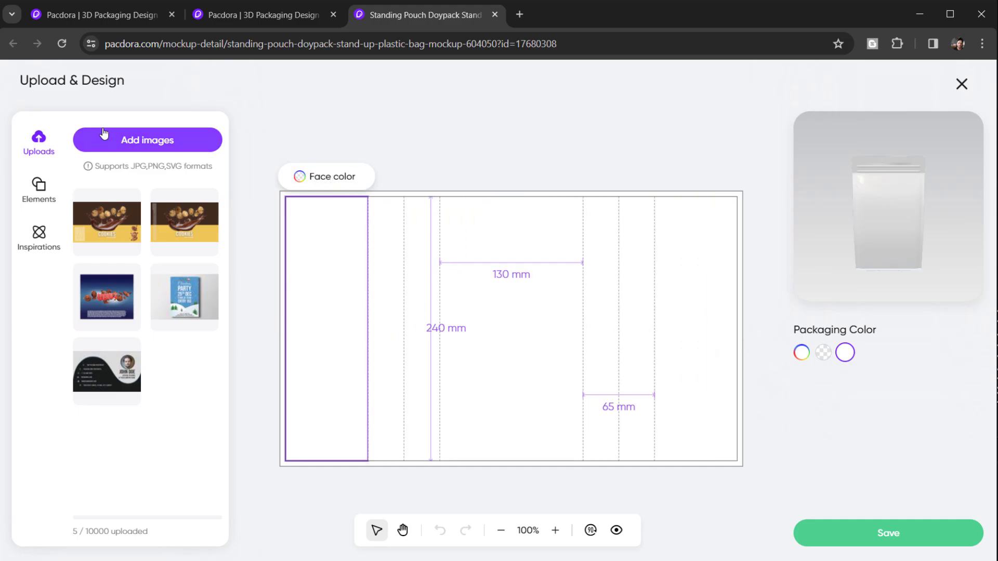
pyautogui.click(123, 136)
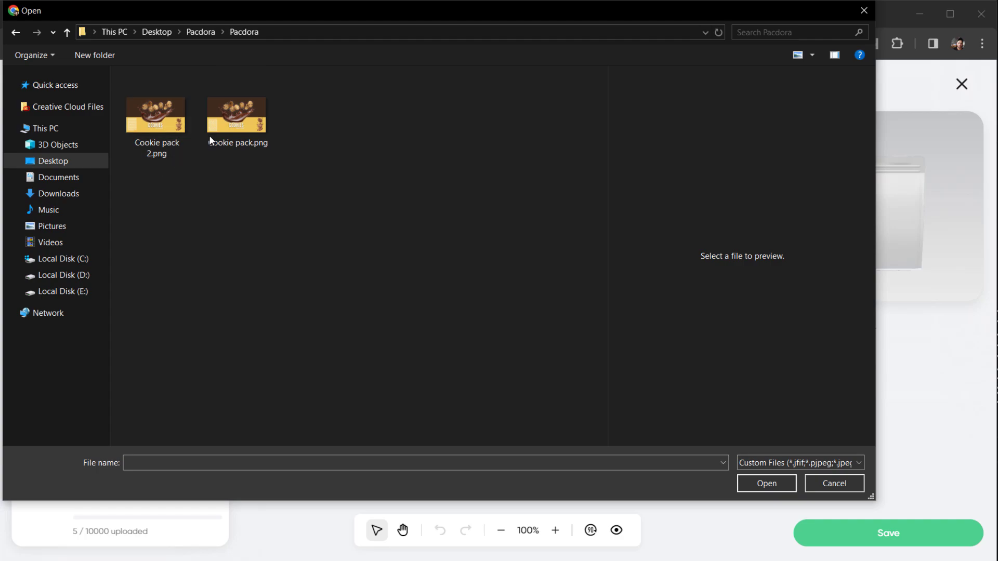
pyautogui.click(177, 140)
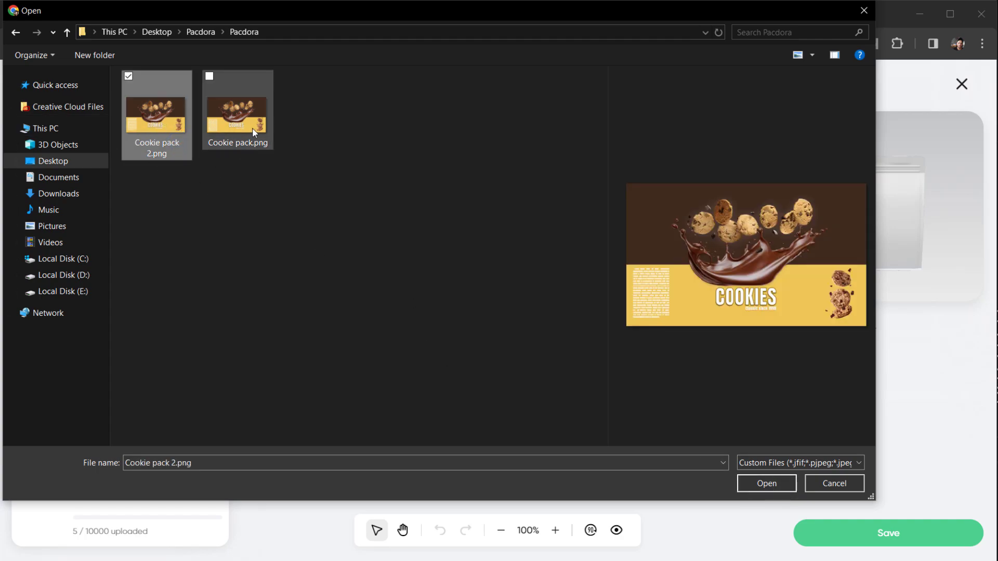
pyautogui.click(754, 489)
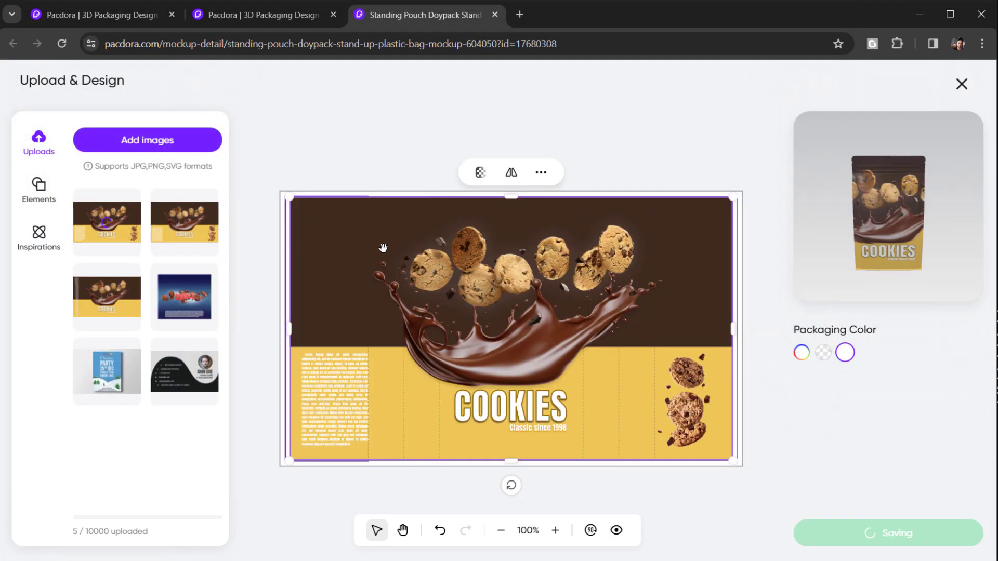
# Step: Move and enlarge the cookie artwork so it covers the dieline out to its outer border, and save the design
pyautogui.moveTo(548, 317)
pyautogui.mouseDown()
pyautogui.moveTo(535, 303)
pyautogui.moveTo(542, 317)
pyautogui.mouseUp()
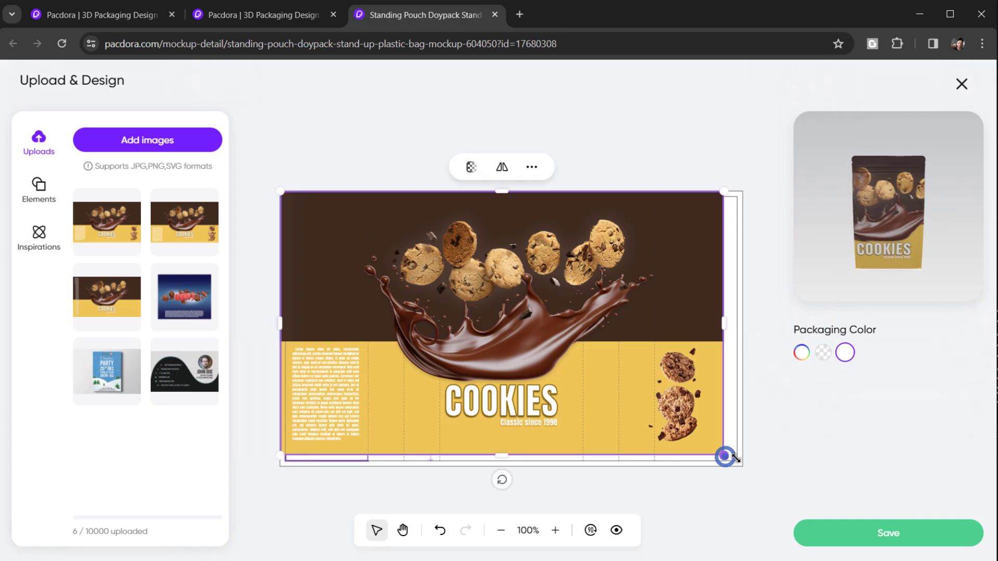
pyautogui.moveTo(725, 457); pyautogui.dragTo(745, 466)
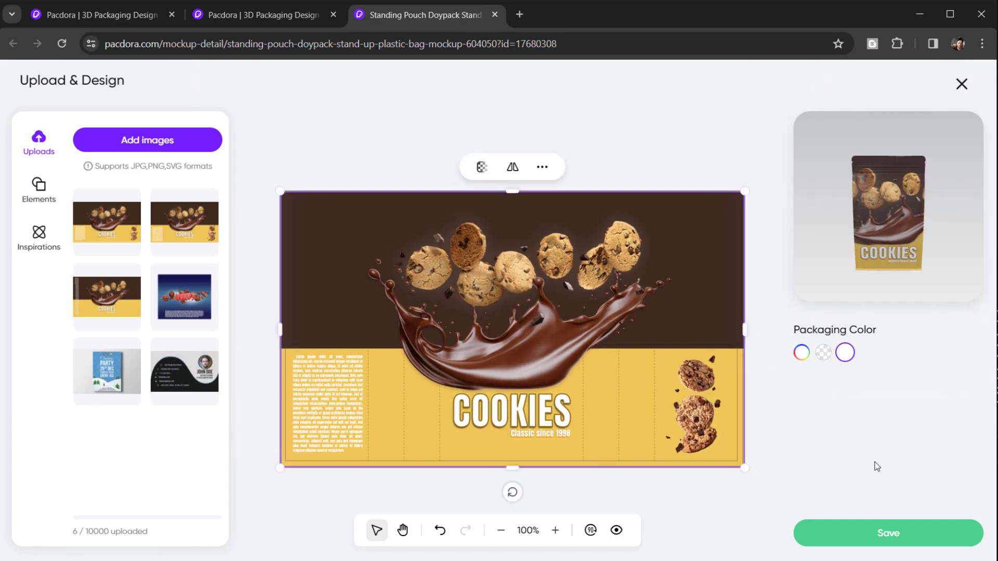
pyautogui.click(864, 544)
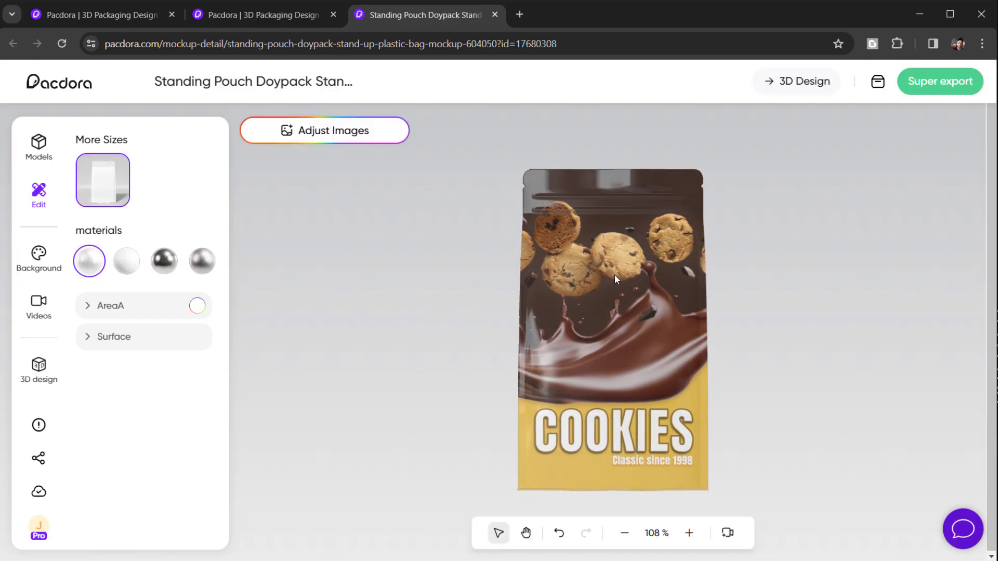
# Step: Rotate the pouch mockup to inspect the artwork on its front, back and sides
pyautogui.moveTo(614, 274); pyautogui.dragTo(673, 382)
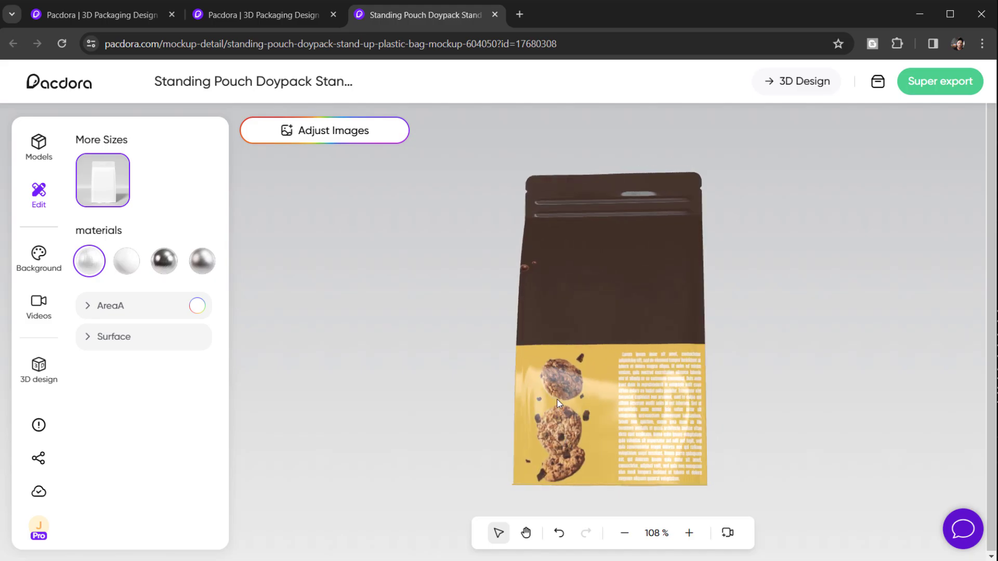
pyautogui.moveTo(708, 421); pyautogui.dragTo(632, 232)
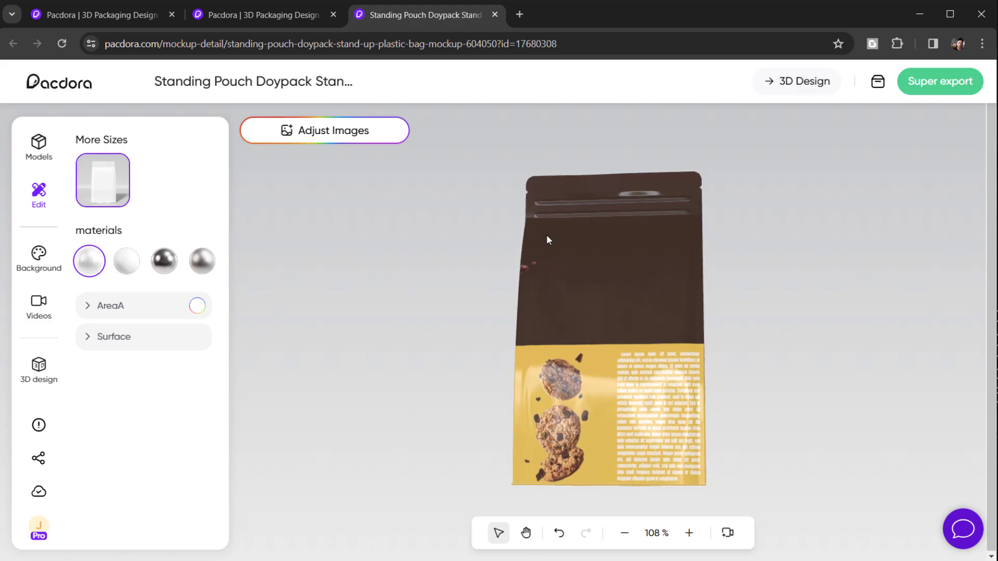
pyautogui.moveTo(626, 350); pyautogui.dragTo(494, 430)
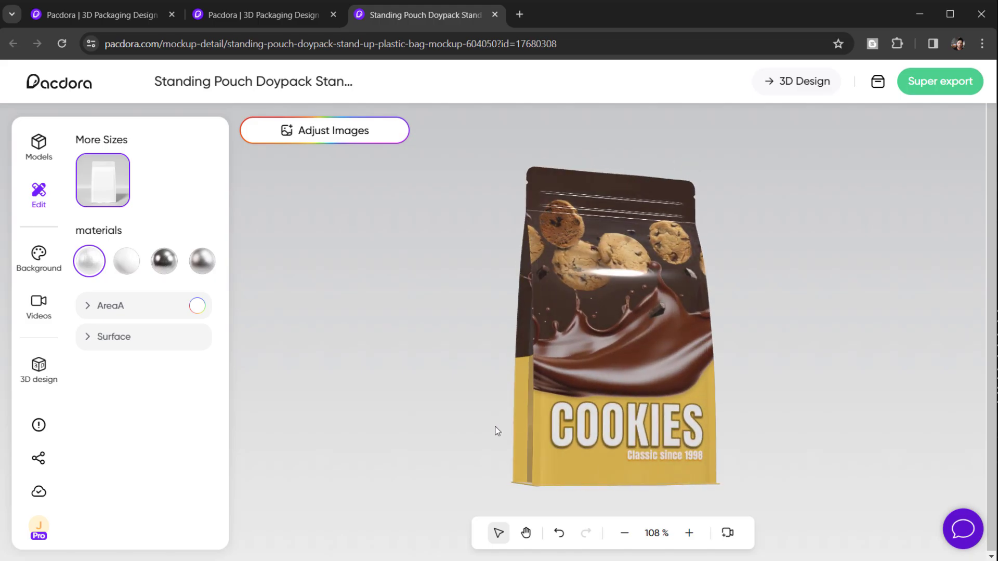
pyautogui.moveTo(609, 375); pyautogui.dragTo(546, 462)
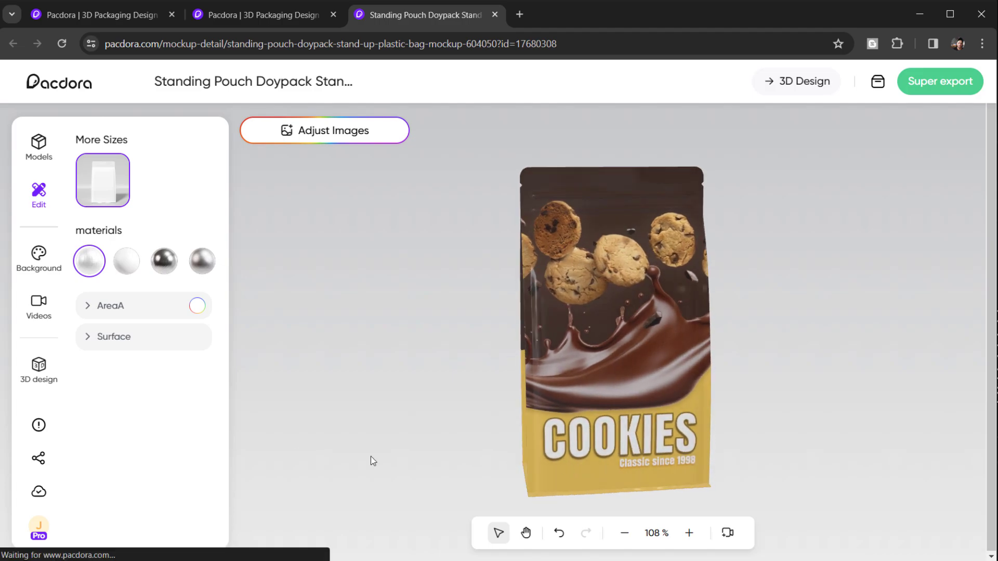
# Step: Try the Surface metalness and roughness settings on the pouch
pyautogui.click(89, 341)
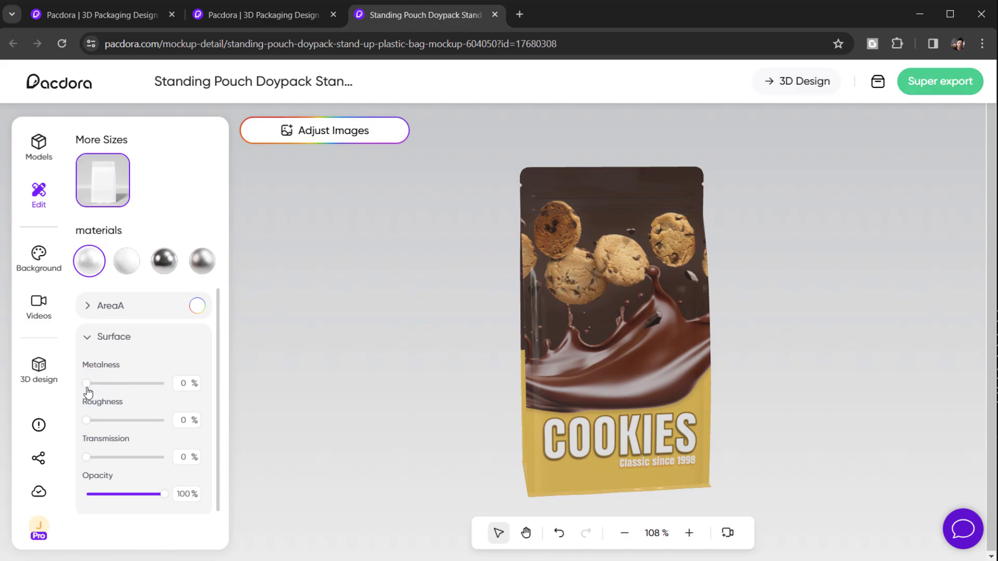
pyautogui.moveTo(87, 384); pyautogui.dragTo(58, 393)
pyautogui.moveTo(87, 420)
pyautogui.mouseDown()
pyautogui.moveTo(139, 419)
pyautogui.moveTo(87, 410)
pyautogui.moveTo(122, 404)
pyautogui.moveTo(65, 401)
pyautogui.moveTo(196, 428)
pyautogui.moveTo(87, 431)
pyautogui.mouseUp()
# Step: Compare several gradient backgrounds behind the pouch and apply the linear gray-blue gradient with colours #9AA5B3 and #C9D0D8
pyautogui.click(52, 260)
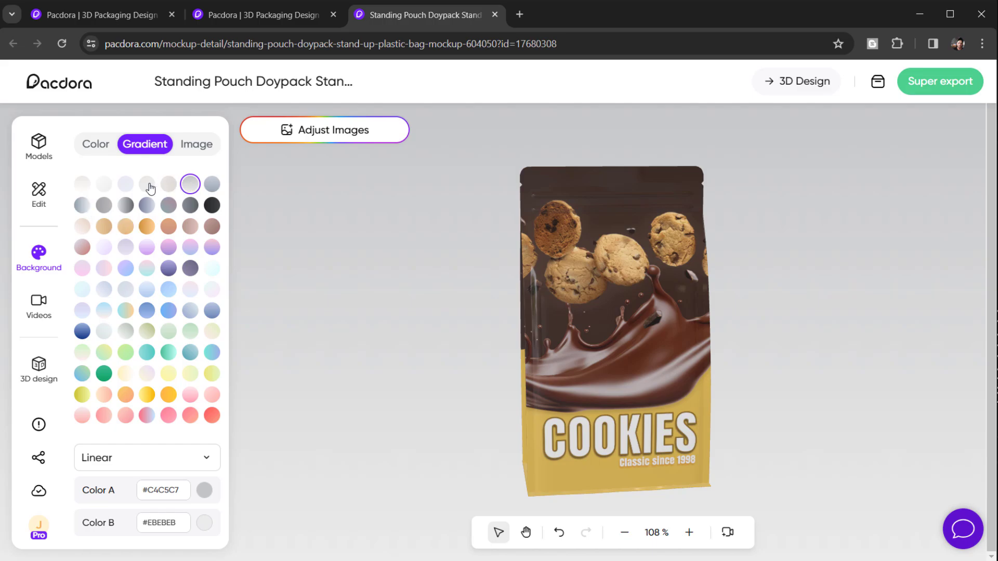
pyautogui.click(80, 186)
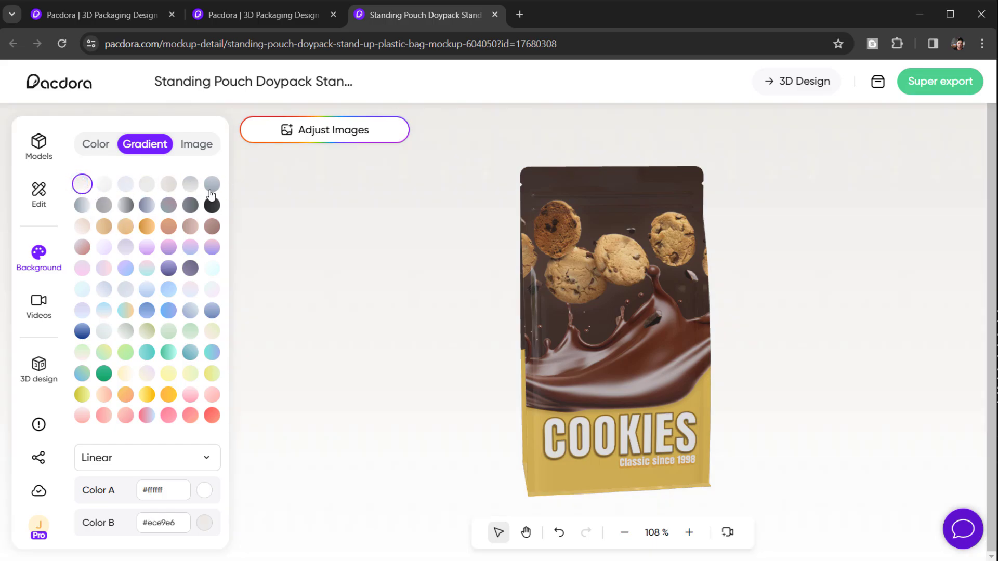
pyautogui.click(211, 187)
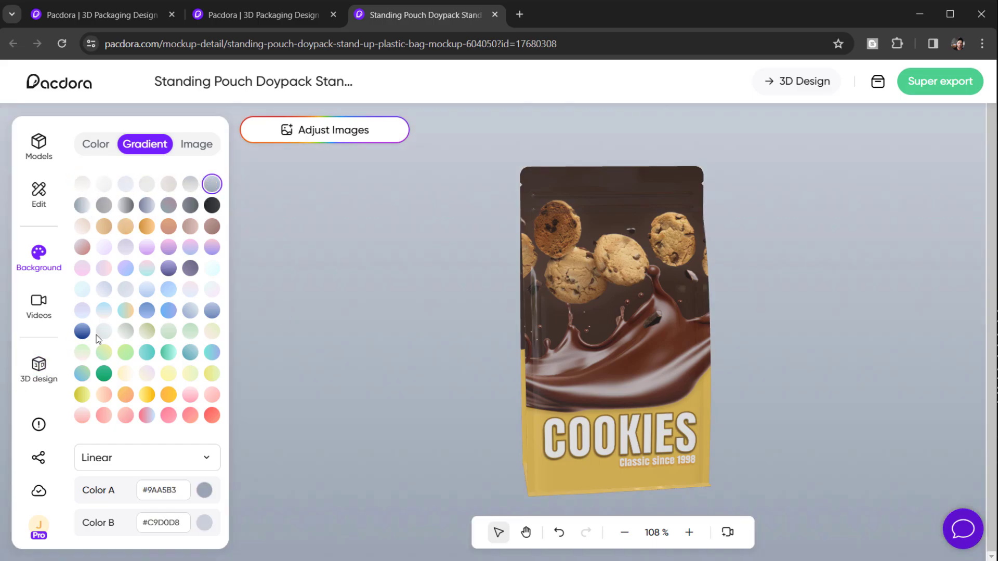
pyautogui.click(82, 332)
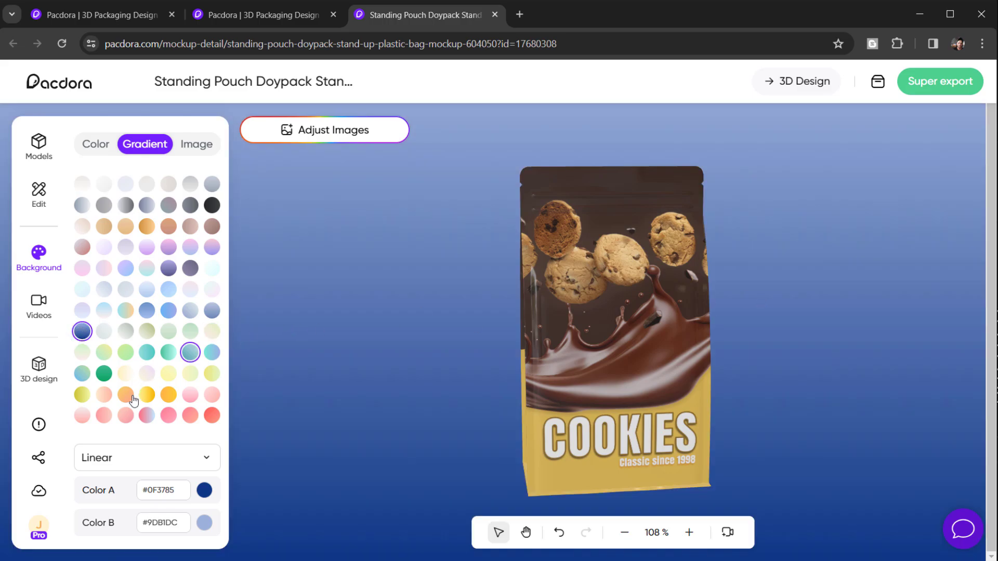
pyautogui.click(147, 395)
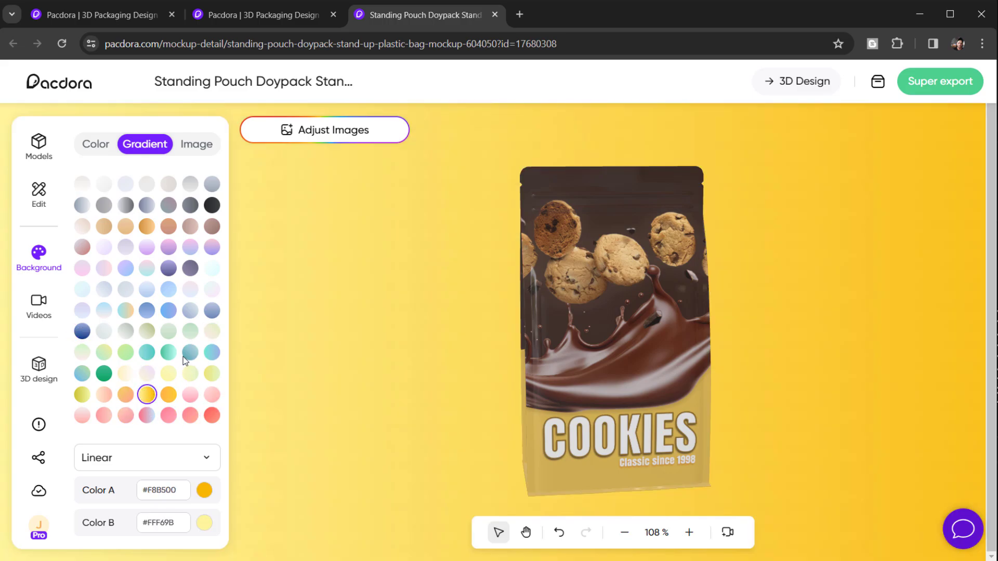
pyautogui.click(167, 354)
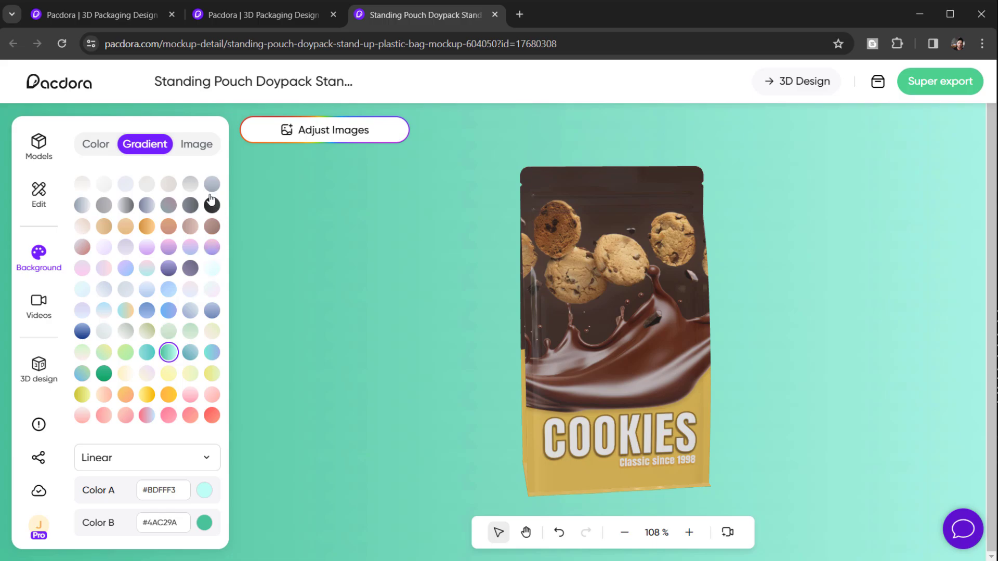
pyautogui.click(190, 184)
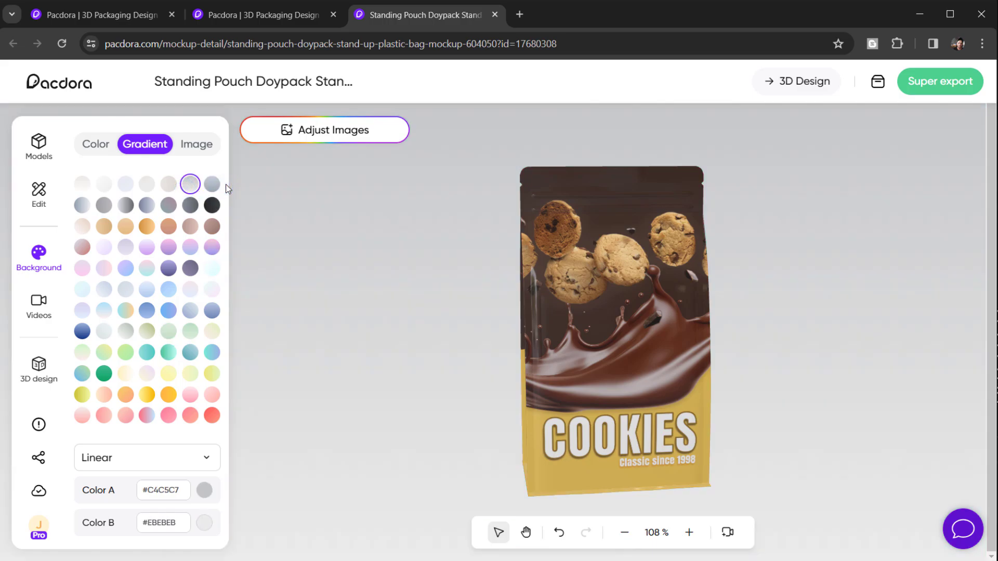
pyautogui.click(212, 185)
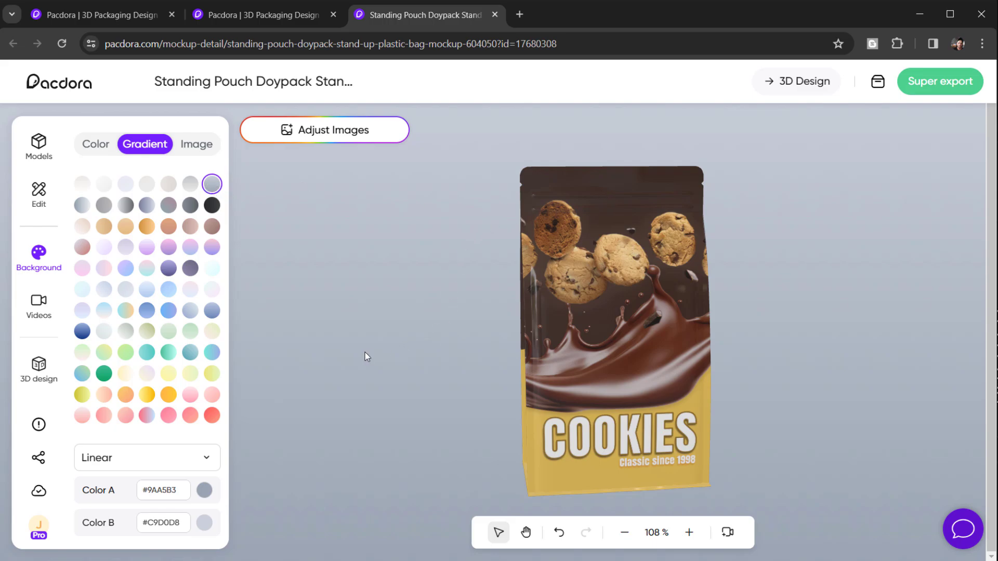
# Step: Apply the linear gradient background with colours #FFD194 and #95E3F1 behind the pouch, comparing it with the plain #e0e0e0 background
pyautogui.moveTo(365, 353); pyautogui.dragTo(345, 322)
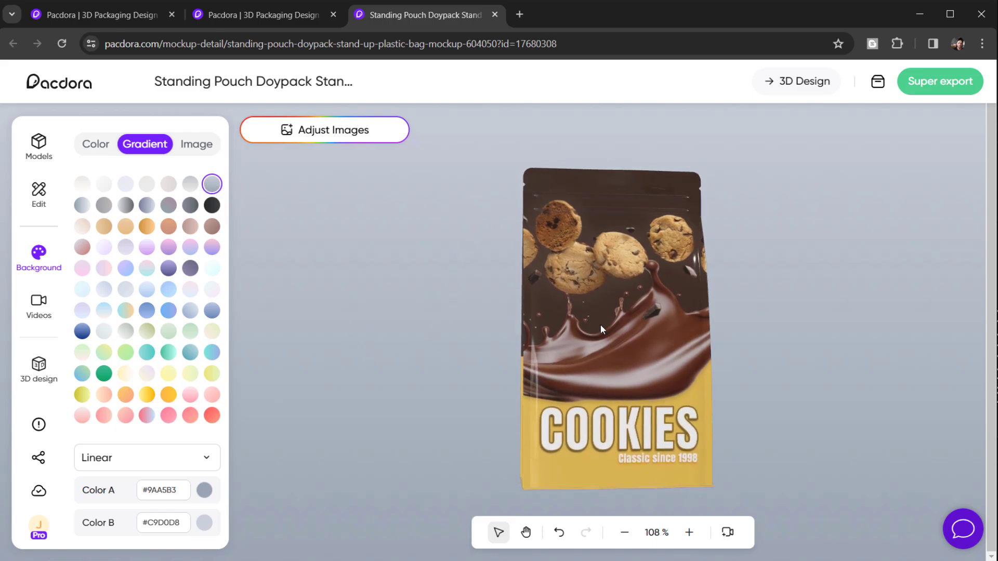
pyautogui.click(132, 313)
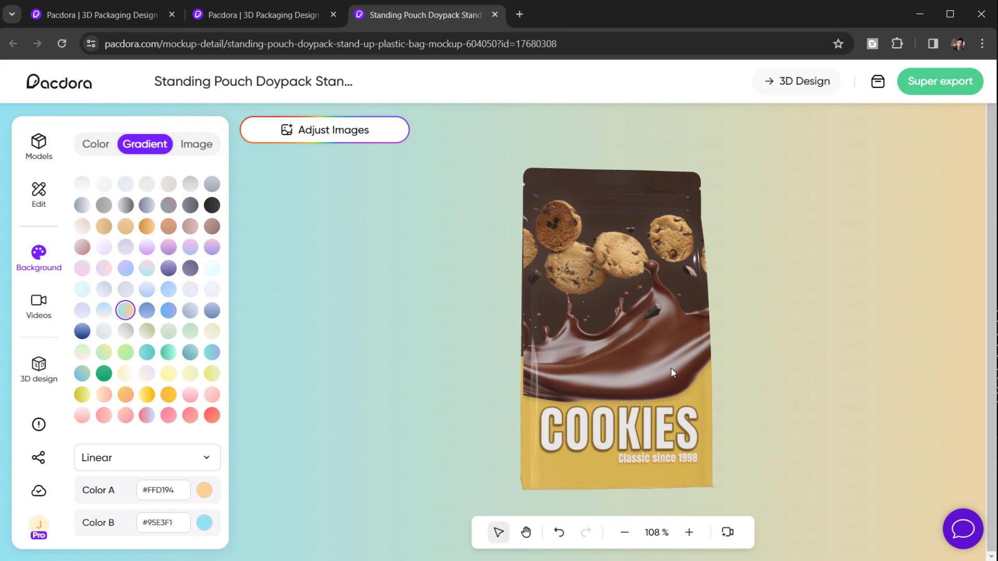
pyautogui.click(97, 145)
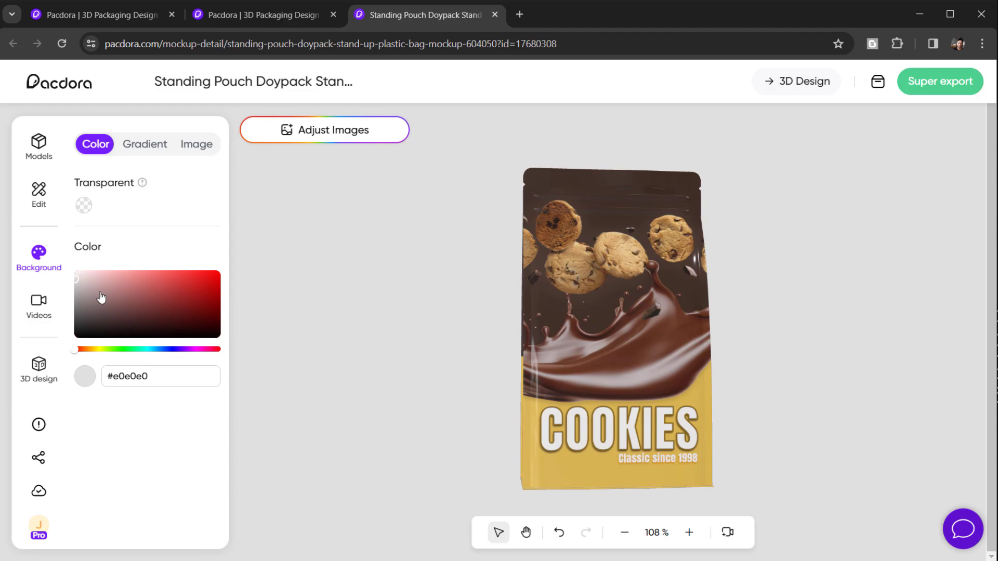
pyautogui.tripleClick(160, 375)
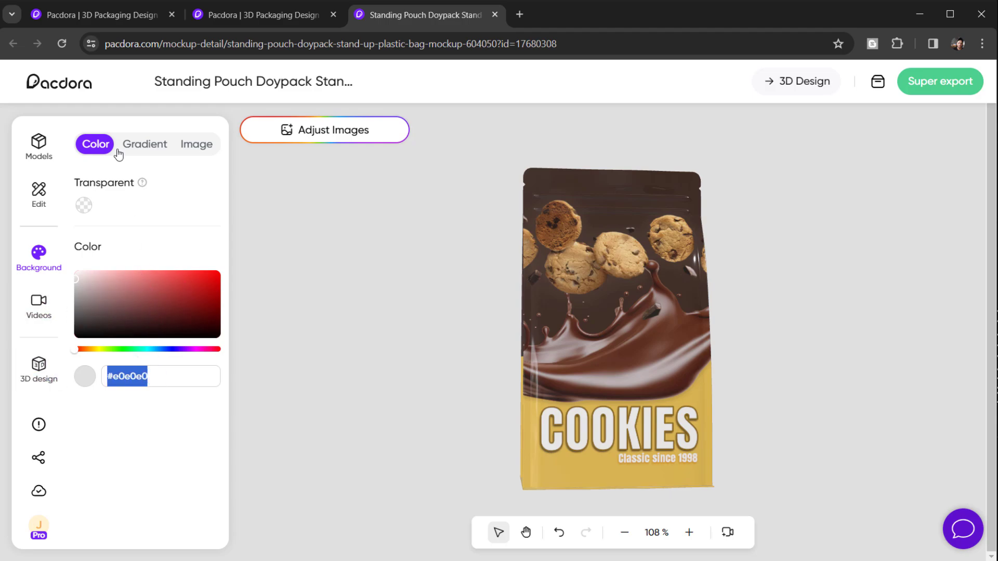
pyautogui.click(136, 144)
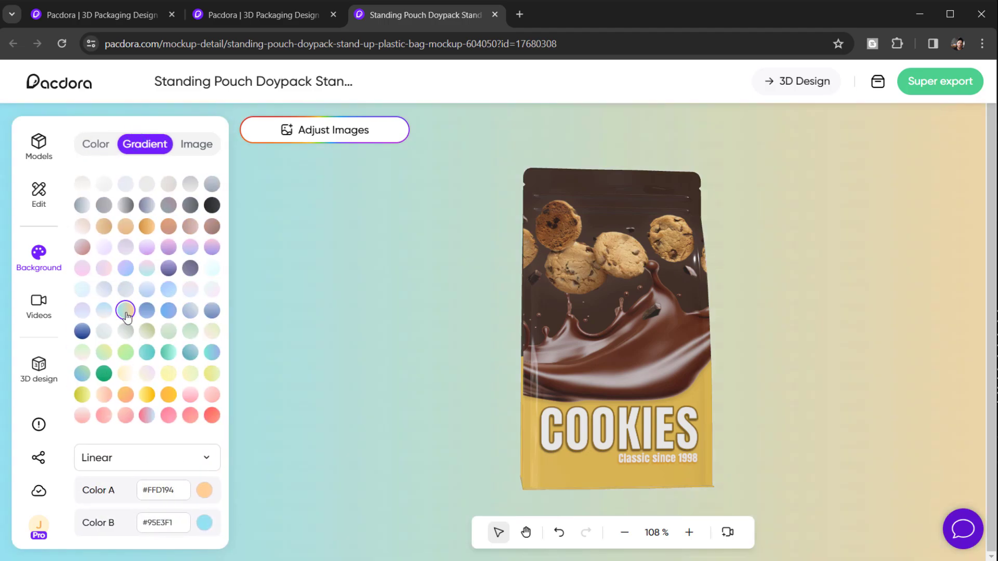
# Step: Preview the Rotation, Rotation2, Drop and Emphasis2 video animations on the cookie pouch
pyautogui.click(33, 303)
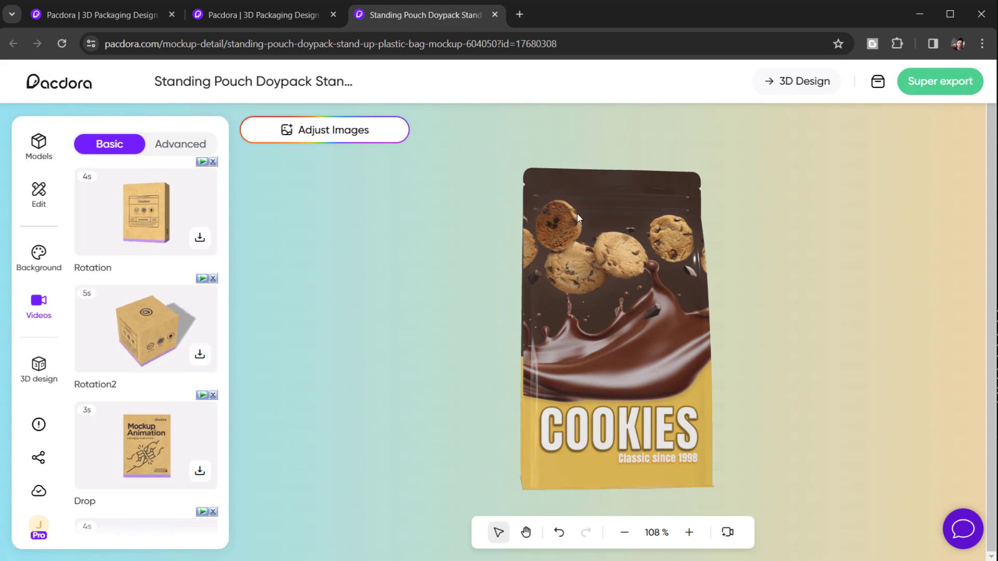
pyautogui.click(115, 222)
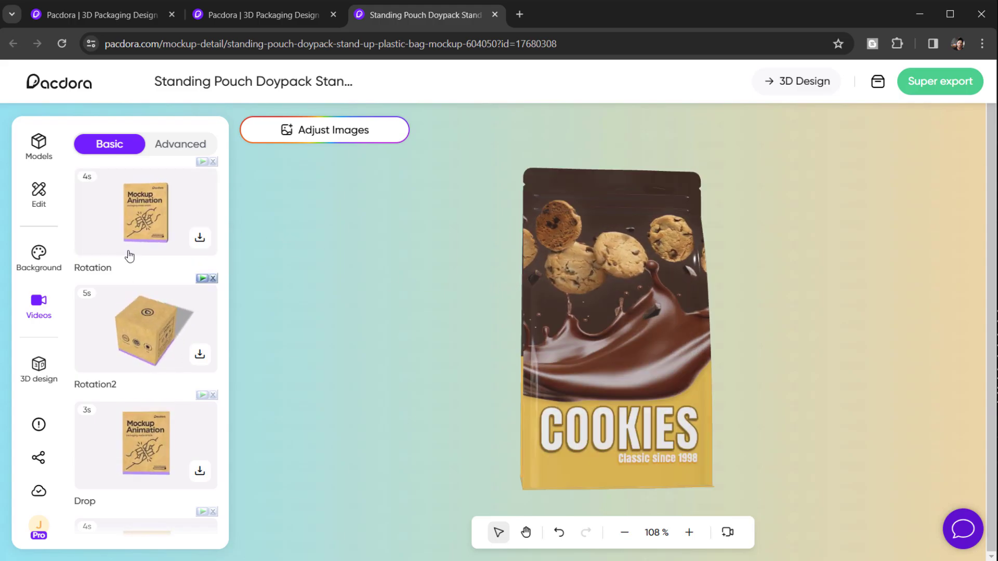
pyautogui.click(171, 326)
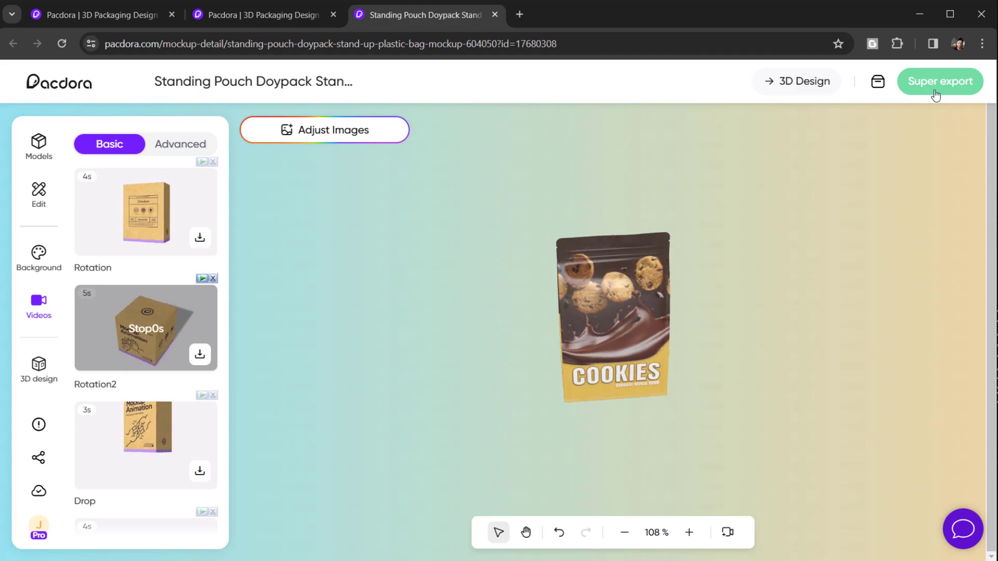
pyautogui.click(175, 422)
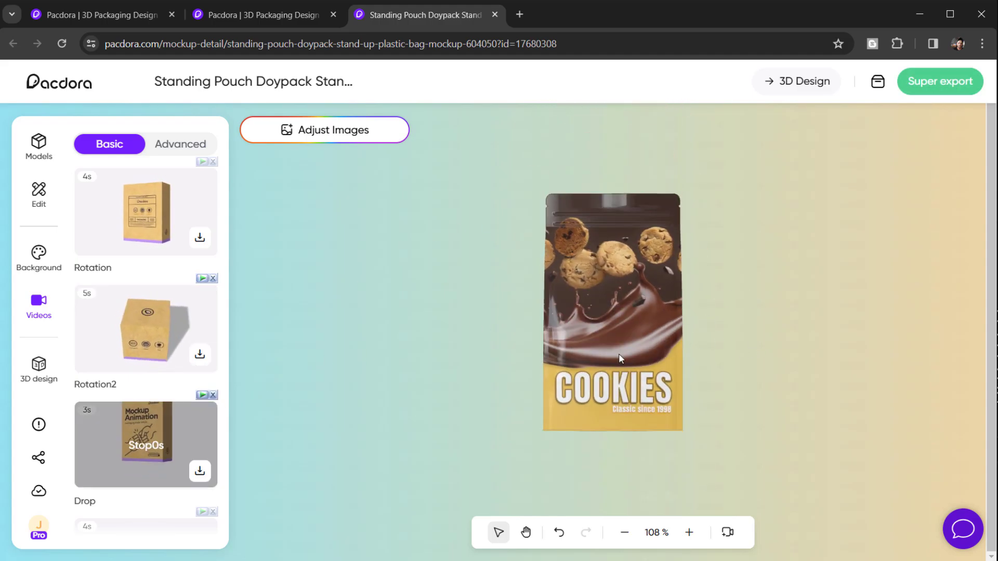
pyautogui.scroll(-2, 132, 356)
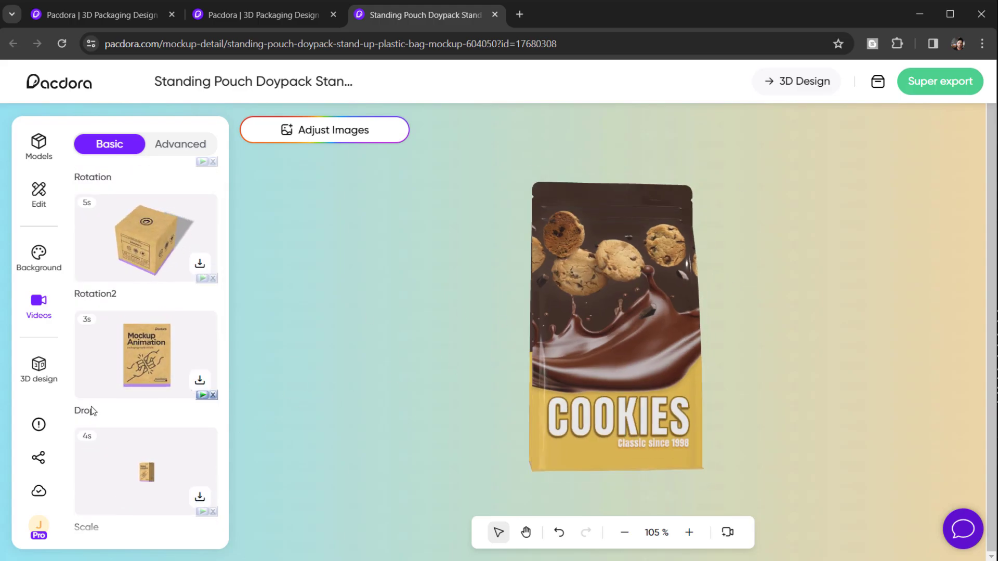
pyautogui.moveTo(135, 372)
pyautogui.scroll(-5, 143, 415)
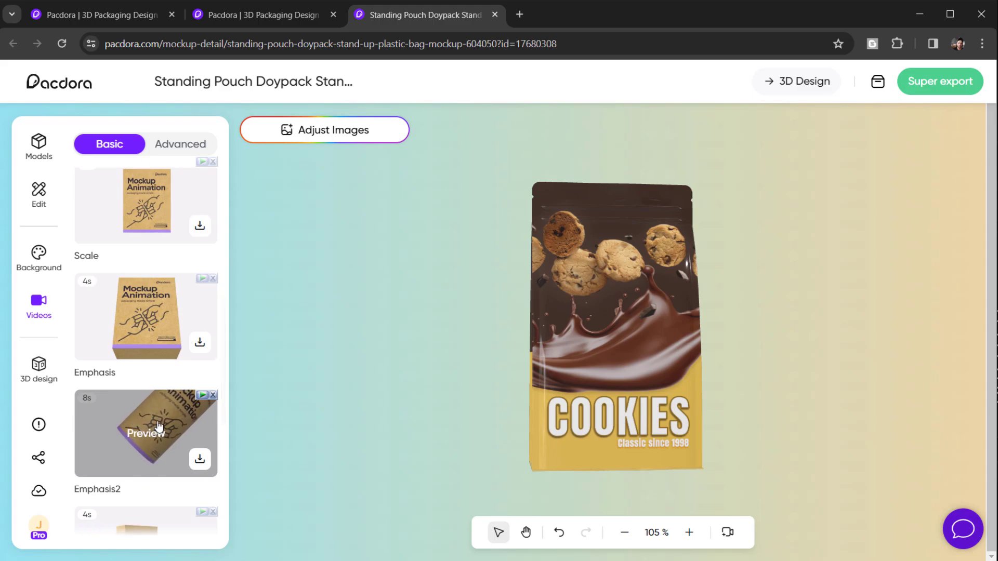
pyautogui.click(146, 432)
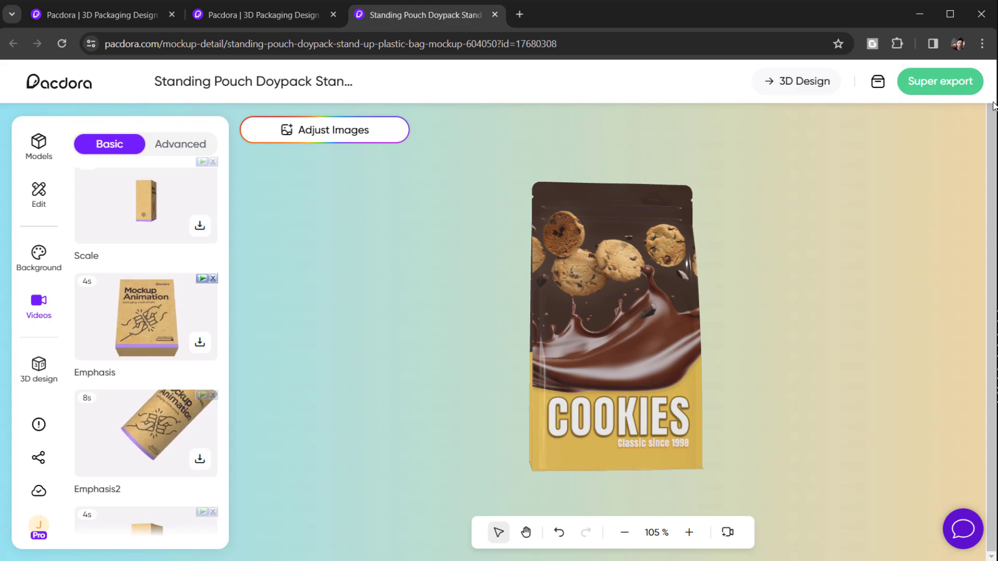
# Step: Open the mockup image export and set its ratio to 16:9 after trying 9:16
pyautogui.click(945, 82)
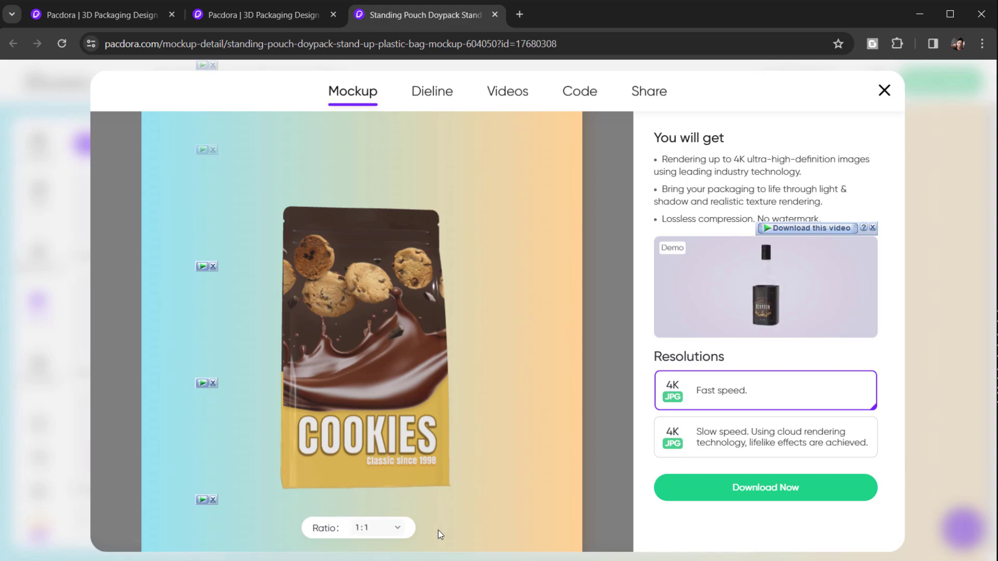
pyautogui.click(397, 528)
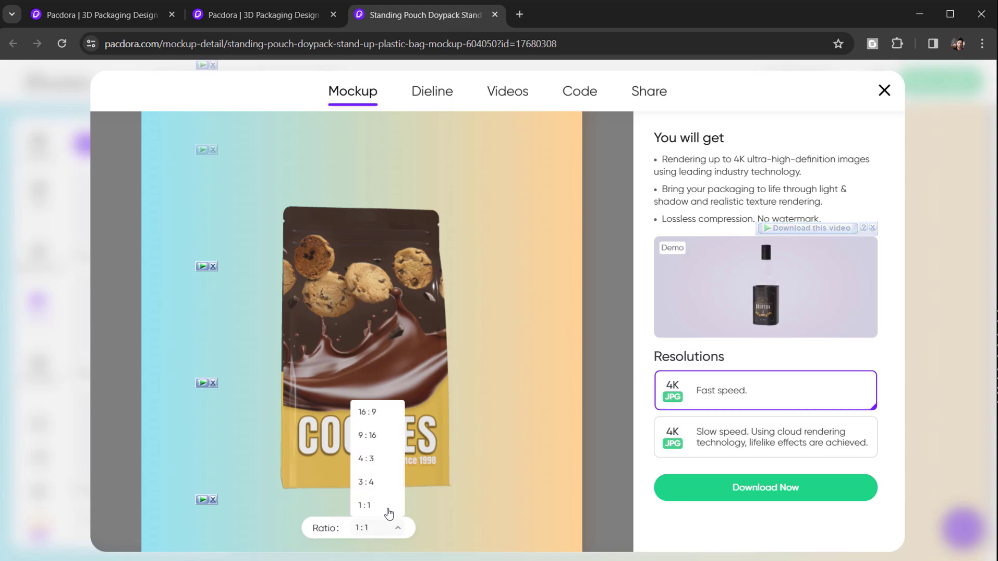
pyautogui.click(367, 437)
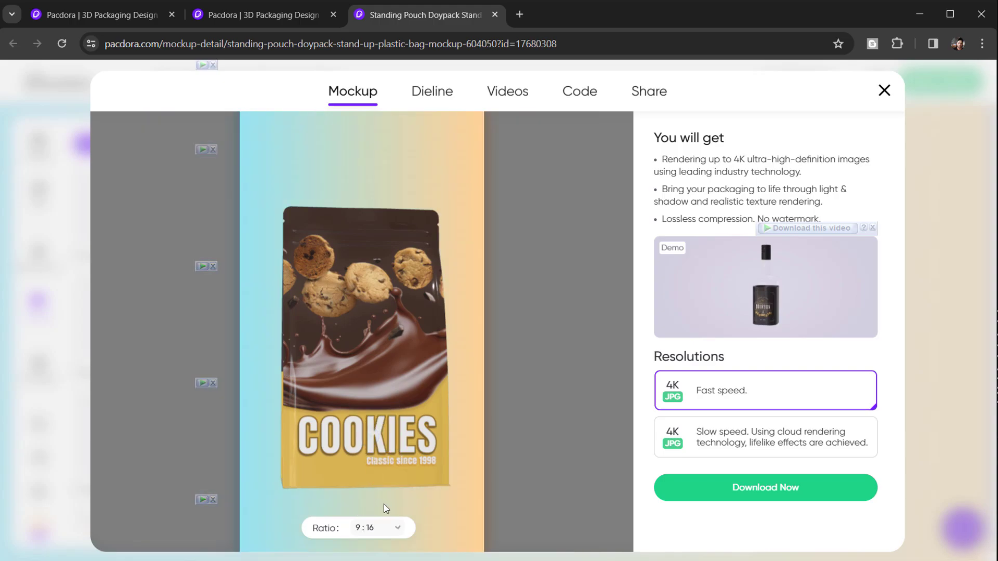
pyautogui.click(393, 530)
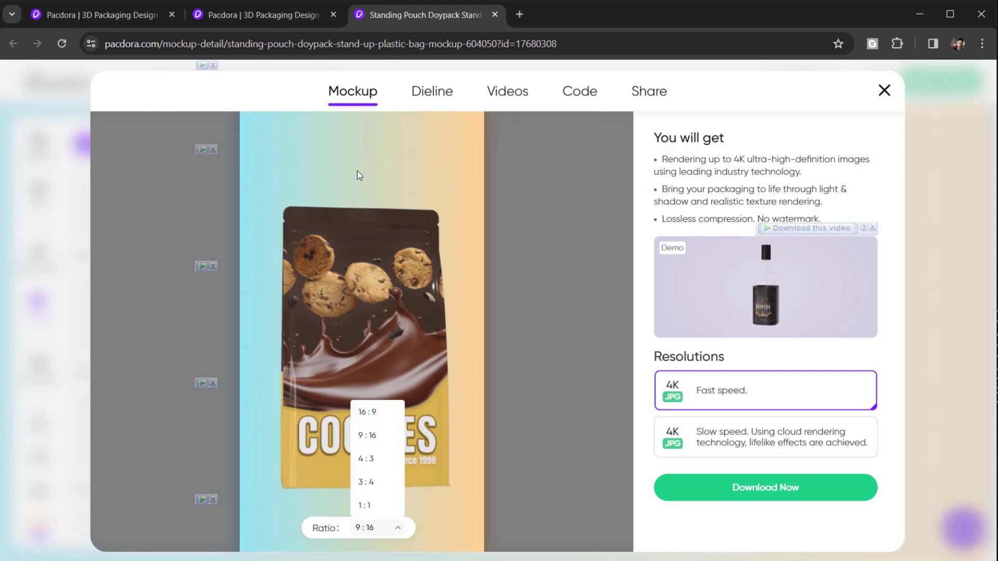
pyautogui.click(381, 413)
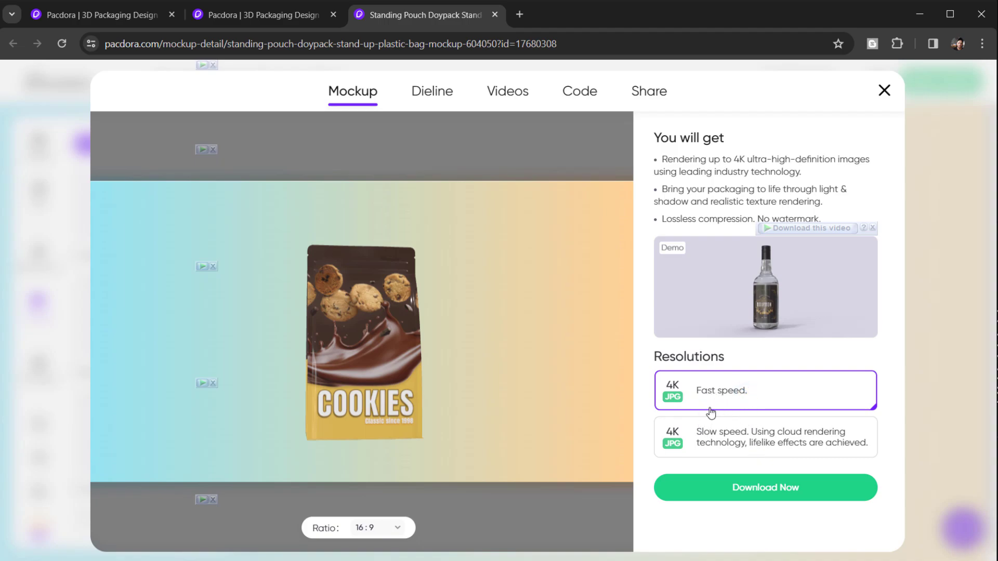
# Step: Export a 16:9 video of the pouch using the 8-second animation style
pyautogui.click(499, 91)
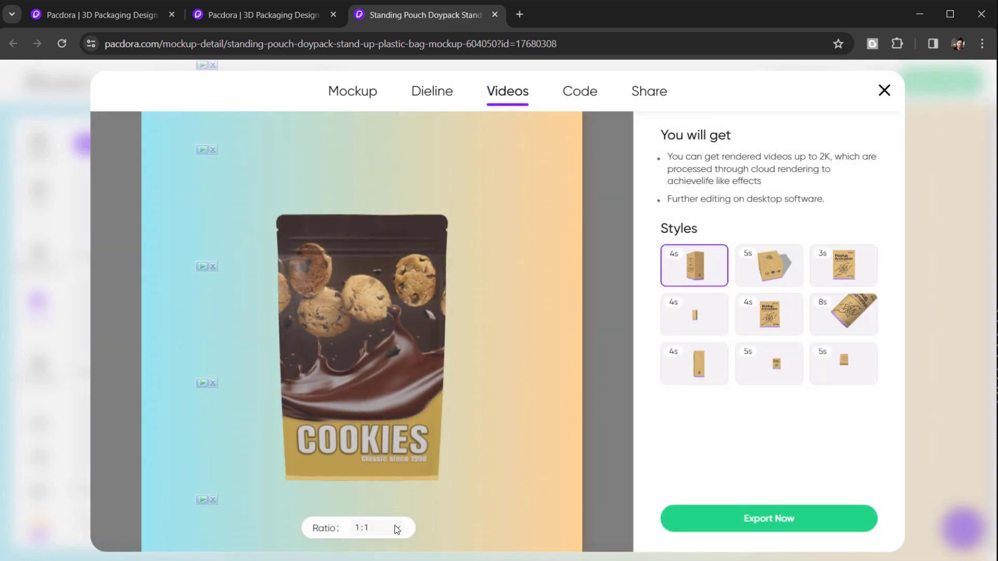
pyautogui.click(396, 528)
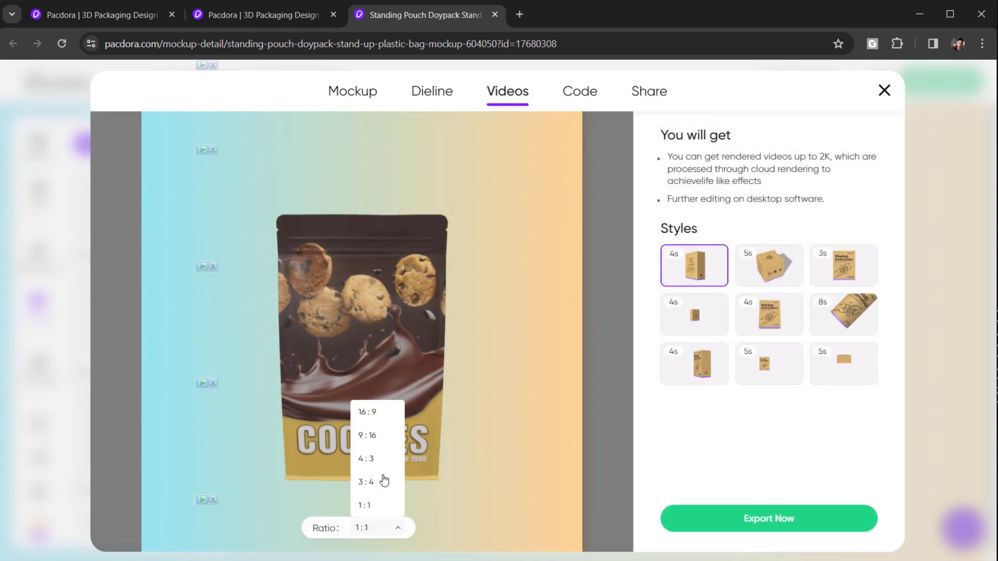
pyautogui.click(365, 415)
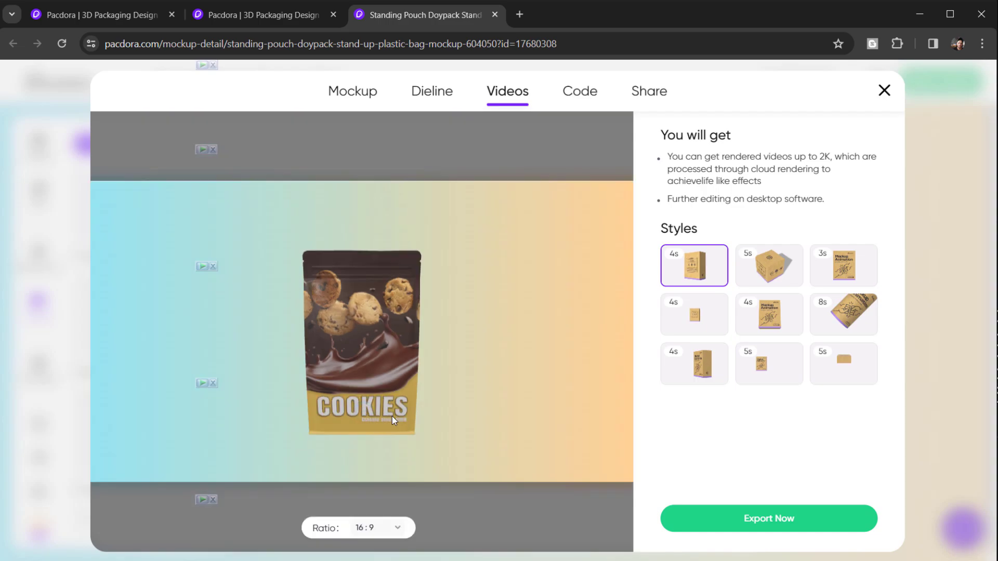
pyautogui.click(835, 318)
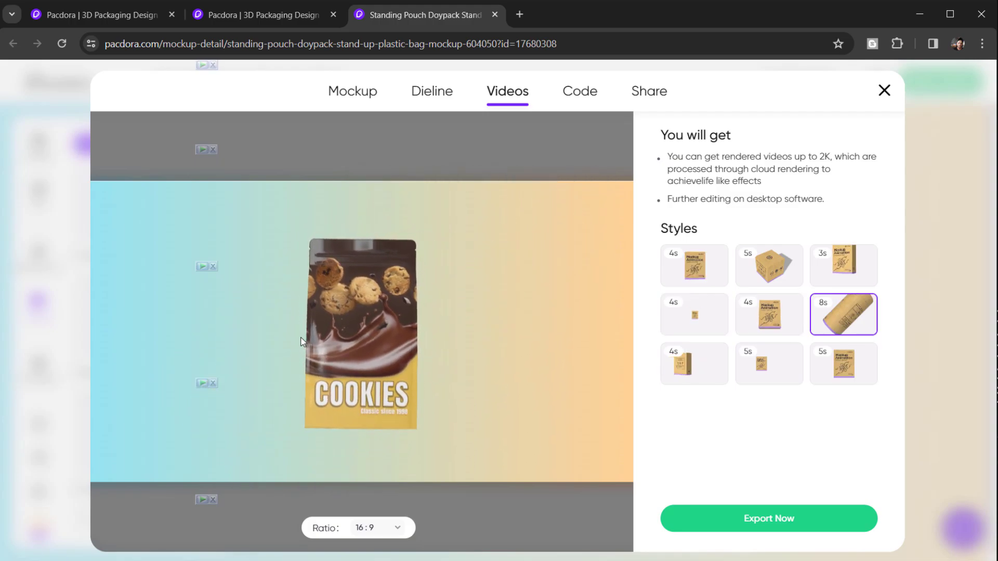
pyautogui.click(744, 522)
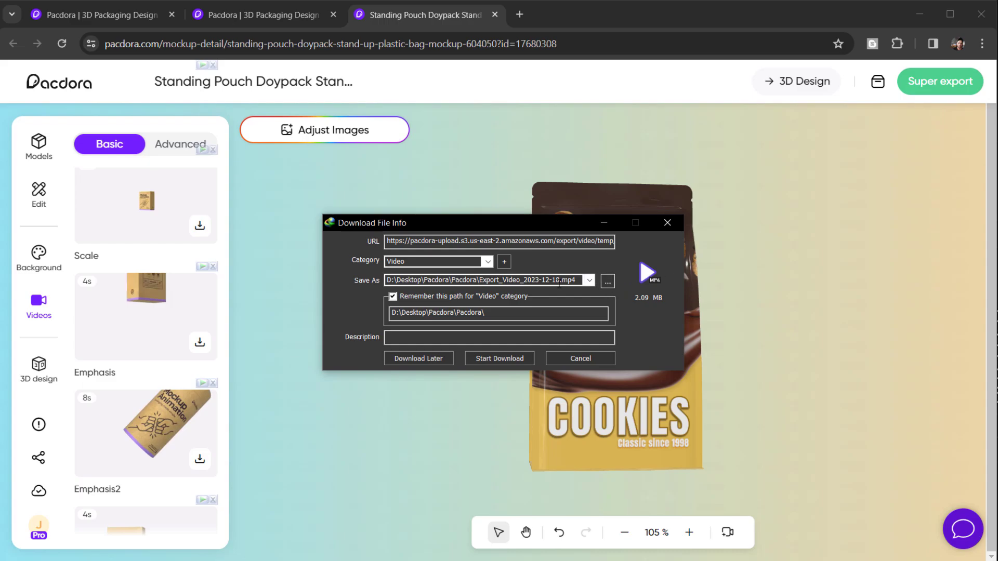
# Step: Save the exported video as "Video 1_Cookie Pack .mp4" in the Pacdora folder and start its download
pyautogui.click(608, 282)
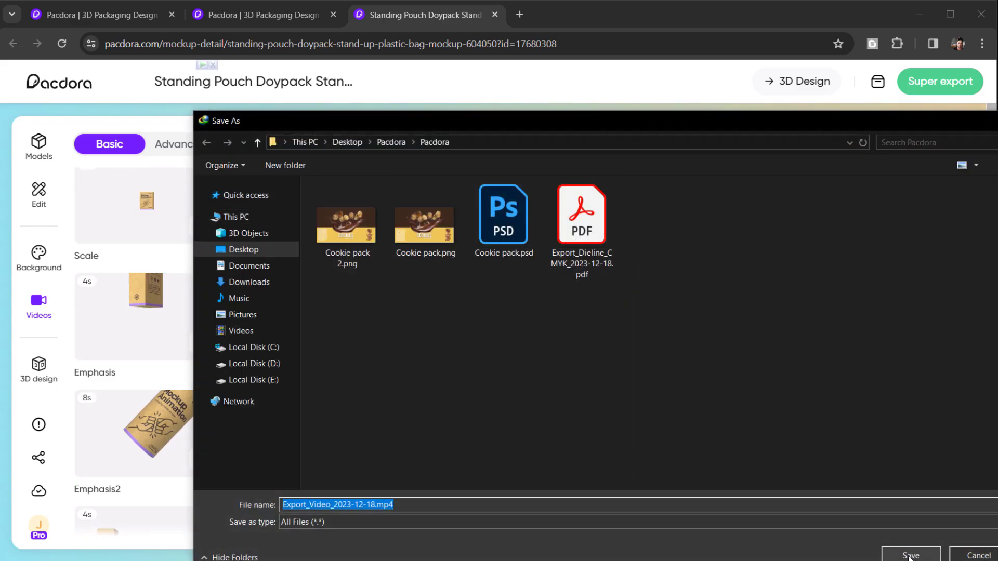
pyautogui.moveTo(283, 504); pyautogui.dragTo(374, 504)
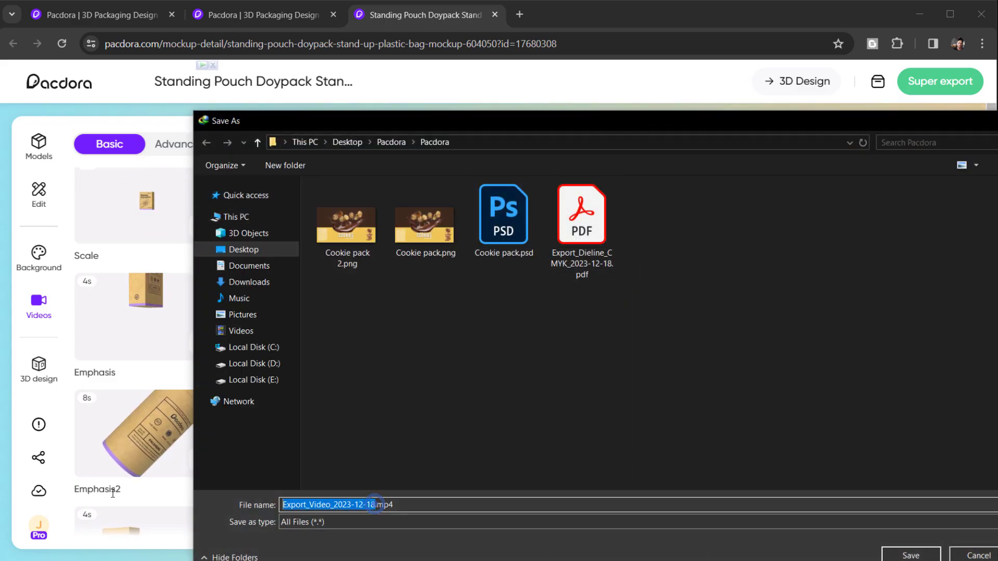
pyautogui.write('Vide')
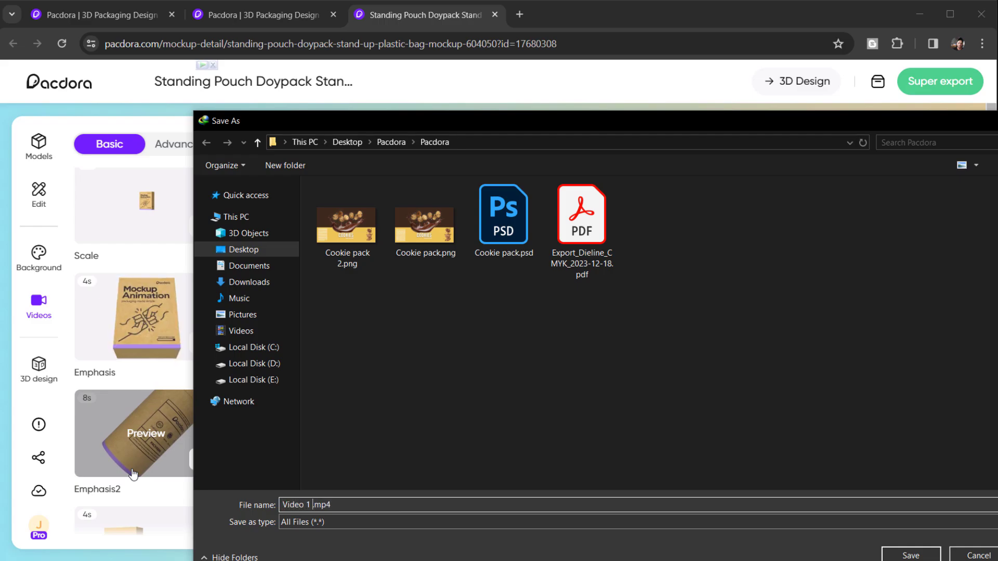
pyautogui.write('o 1_Co')
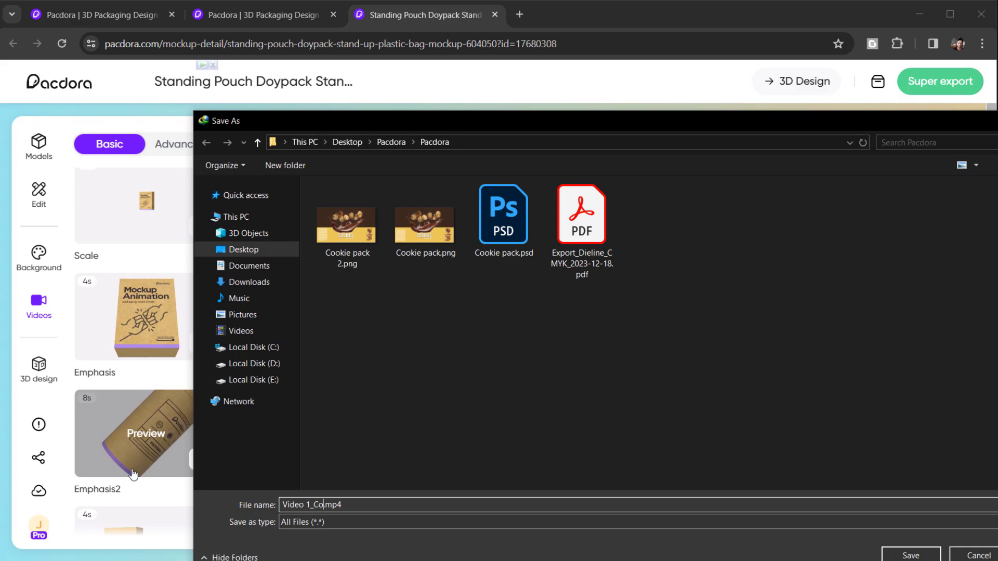
pyautogui.write('okie Pack')
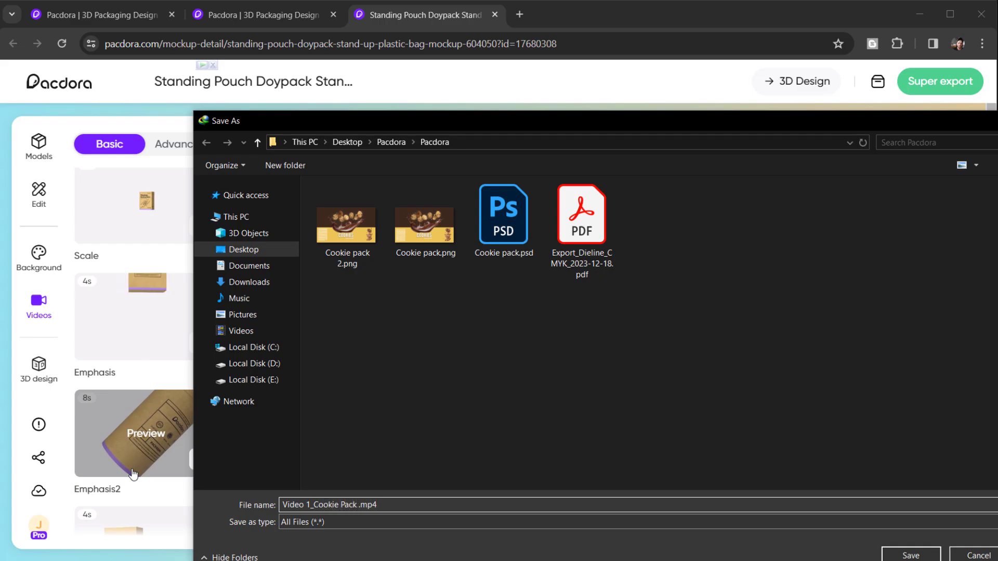
pyautogui.click(918, 555)
pyautogui.click(497, 360)
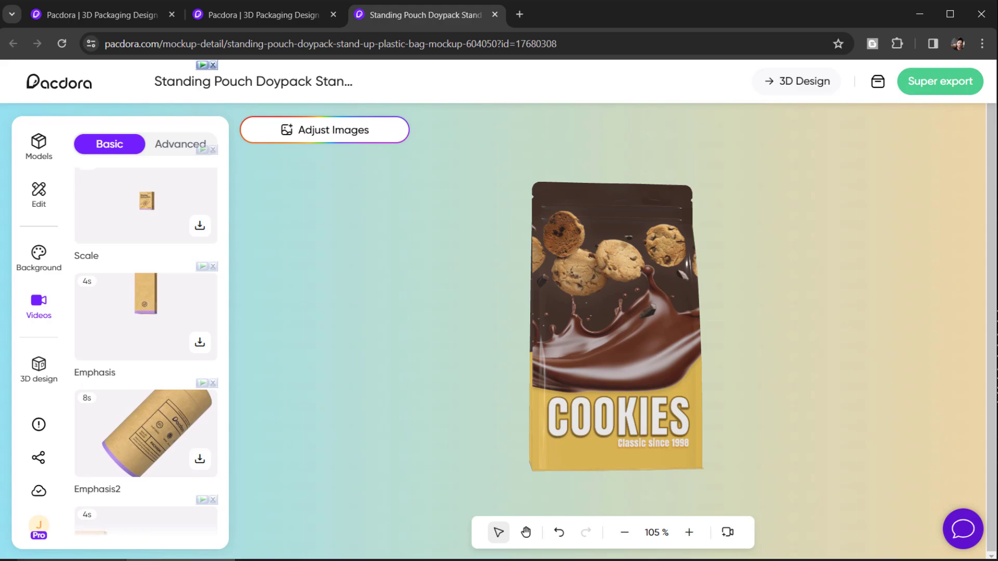
# Step: Switch to File Explorer, play the downloaded "Video 1_Cookie Pack .mp4" to check the animation, and return to the pouch mockup in the browser
pyautogui.hotkey('alt', 'Tab')
pyautogui.click(498, 151)
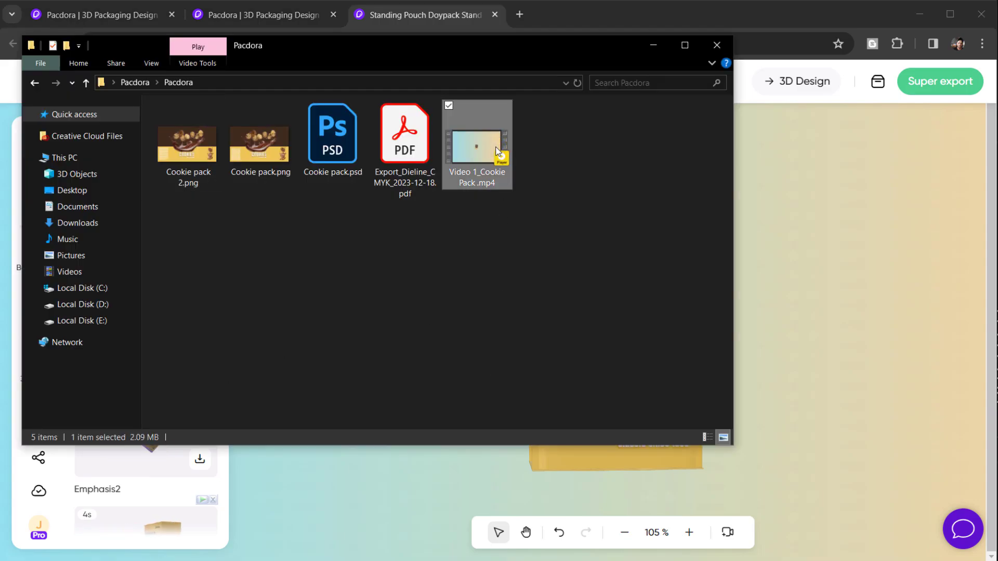
pyautogui.doubleClick(496, 149)
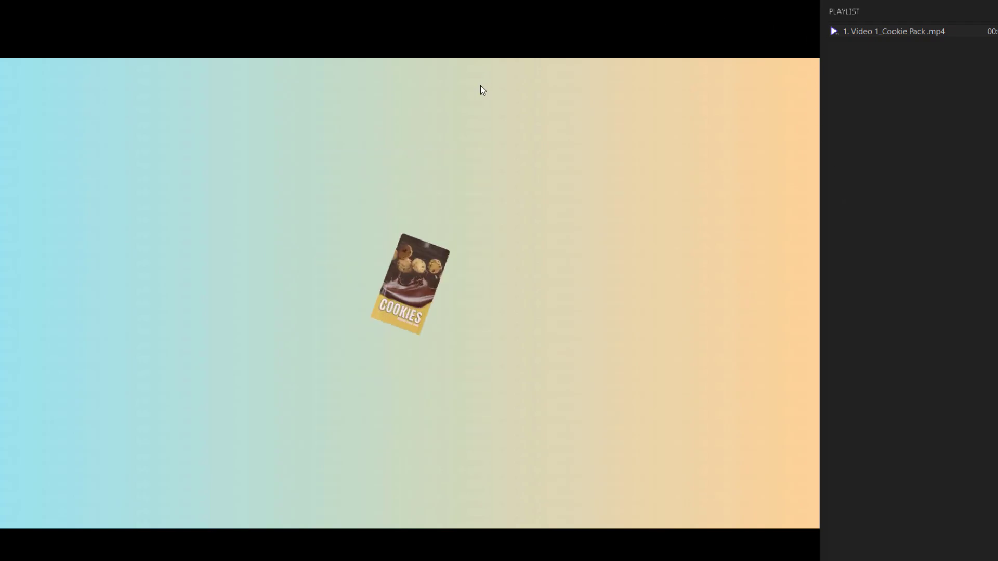
pyautogui.scroll(1, 453, 182)
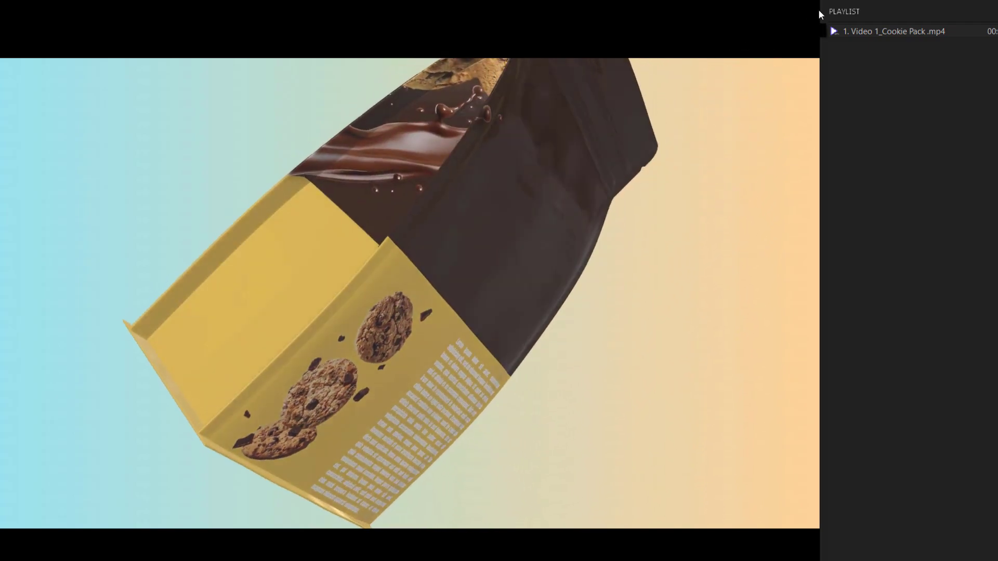
pyautogui.hotkey('alt', 'F4')
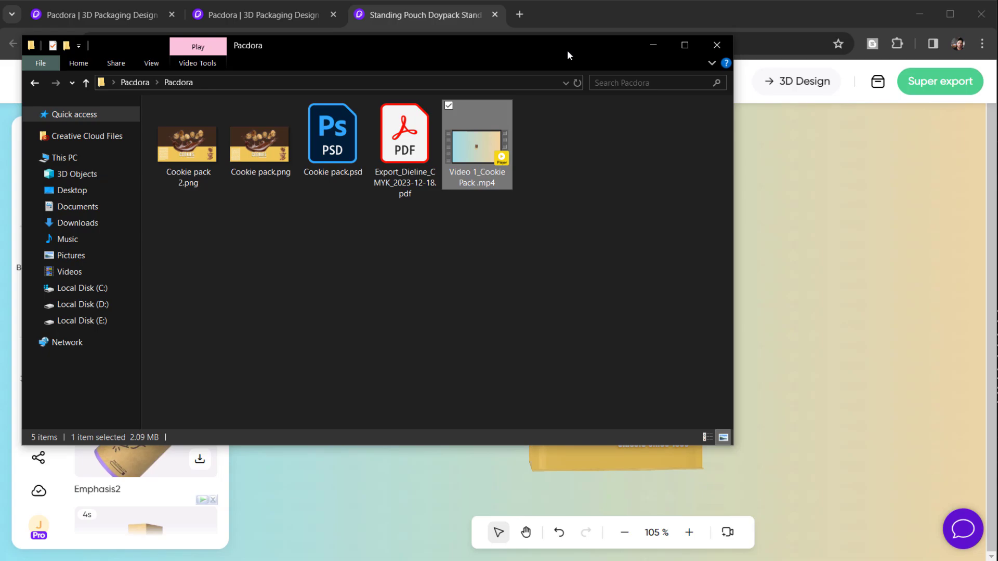
pyautogui.click(589, 13)
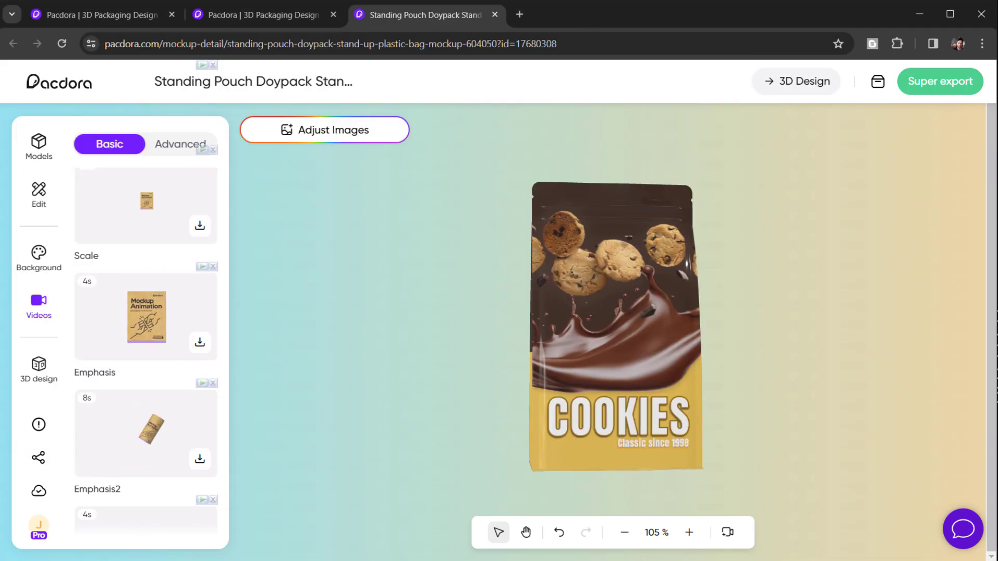
# Step: Reopen the mockup image export and turn and enlarge the pouch in its 16:9 frame to show the front and one side
pyautogui.click(950, 92)
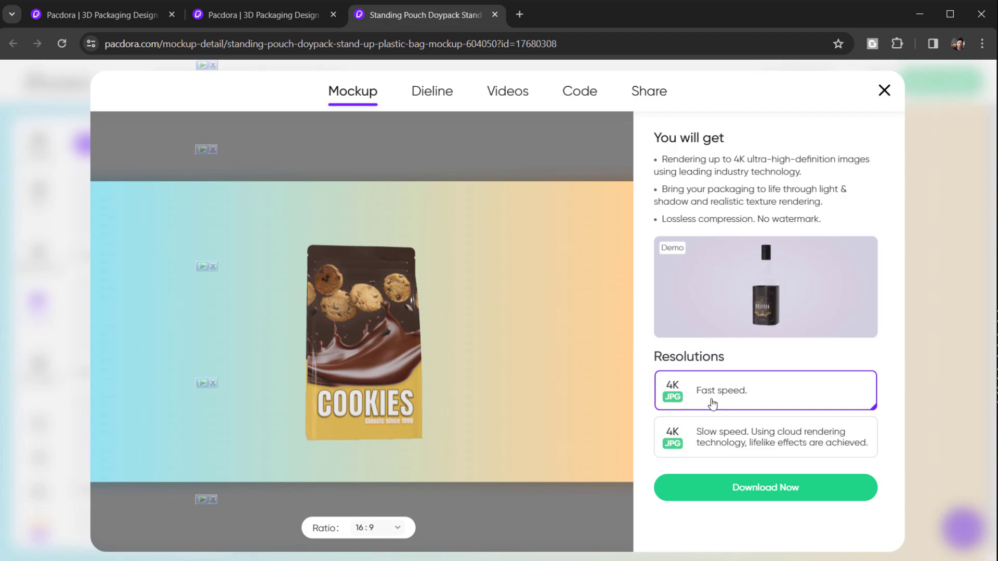
pyautogui.moveTo(375, 374); pyautogui.dragTo(371, 345)
pyautogui.scroll(2, 366, 360)
pyautogui.scroll(2, 365, 360)
pyautogui.moveTo(384, 399); pyautogui.dragTo(370, 423)
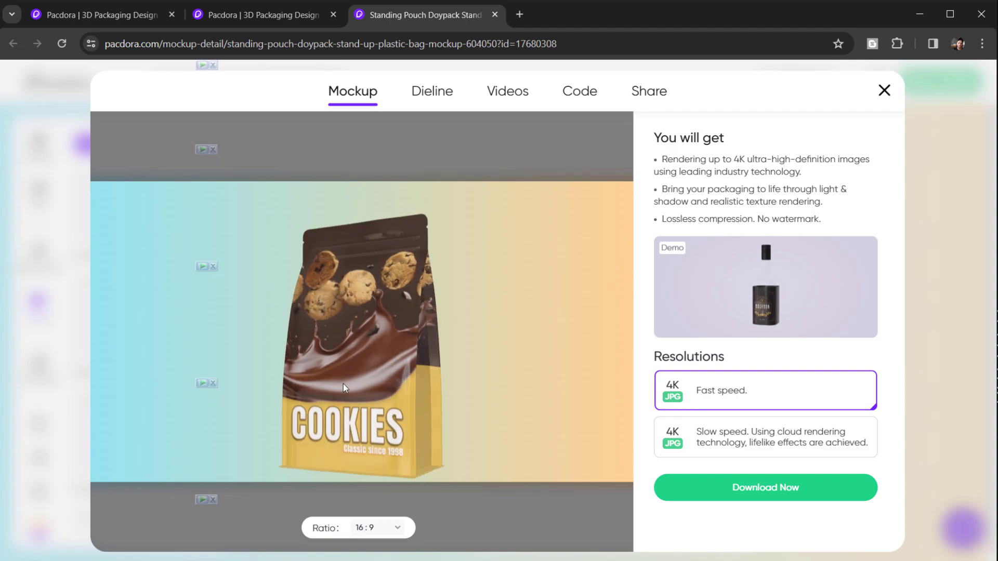
# Step: Make the pouch slightly smaller in the 16:9 frame and download the mockup as a fast-speed 4K JPG
pyautogui.scroll(-1, 344, 387)
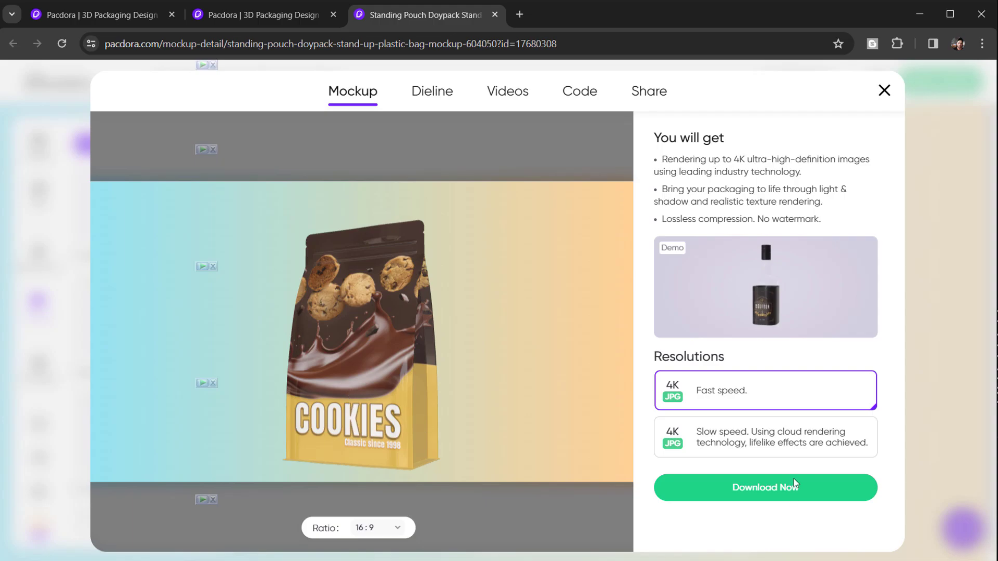
pyautogui.click(763, 488)
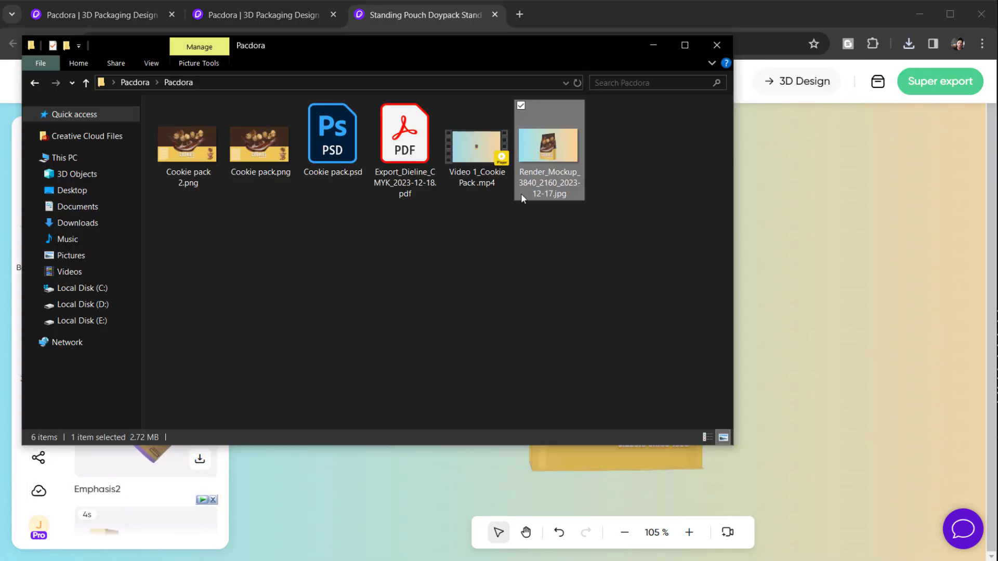
# Step: Open the downloaded Render_Mockup_3840_2160_2023-12-17.jpg, examine the pouch's artwork and lettering up close, and close the image
pyautogui.doubleClick(563, 158)
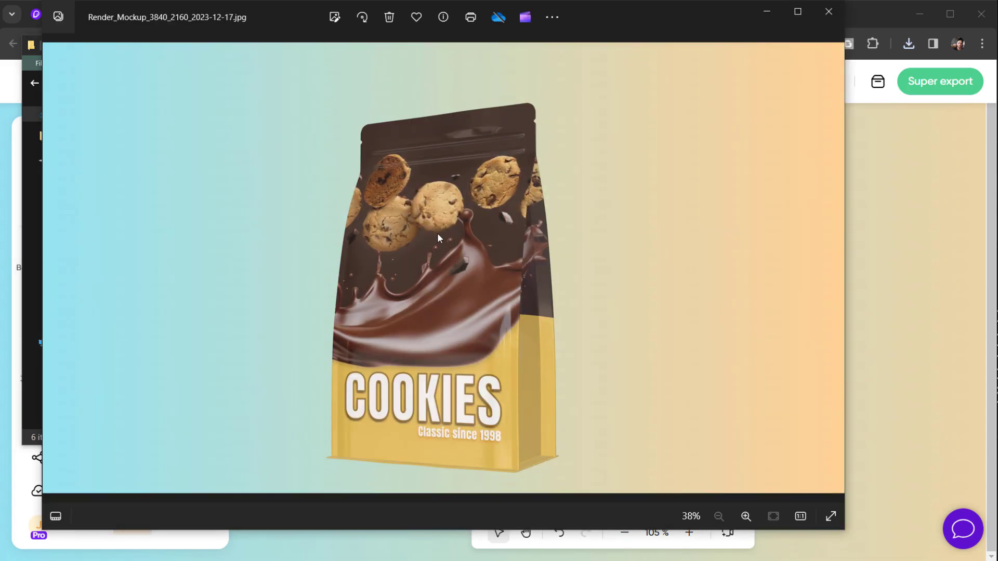
pyautogui.scroll(5, 435, 250)
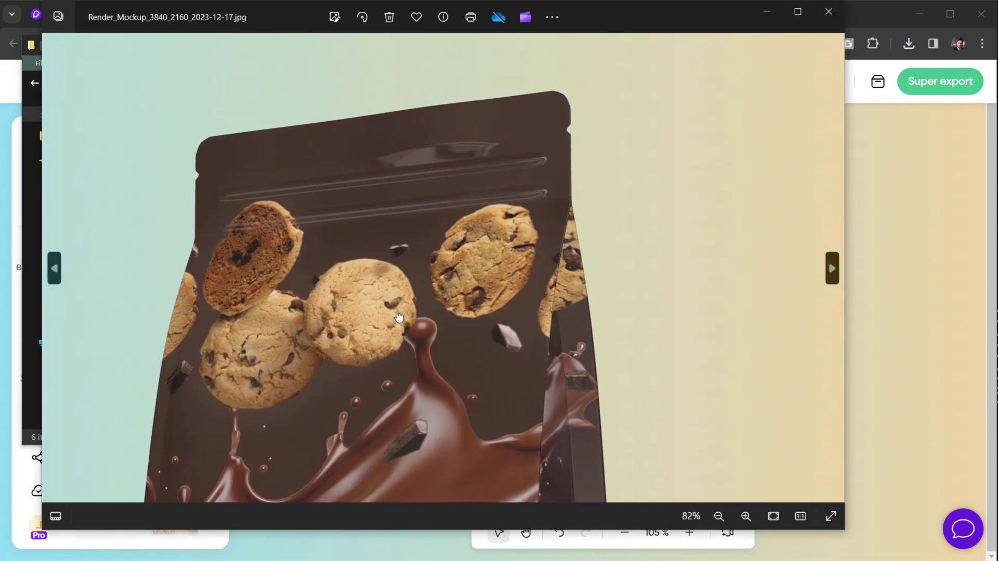
pyautogui.scroll(-5, 417, 286)
pyautogui.scroll(5, 492, 411)
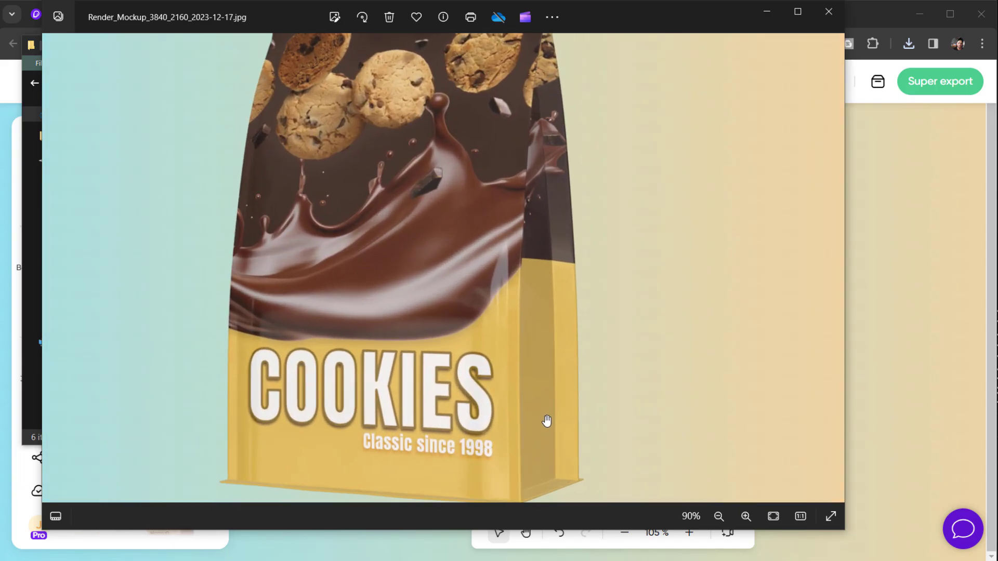
pyautogui.moveTo(403, 278); pyautogui.dragTo(793, 239)
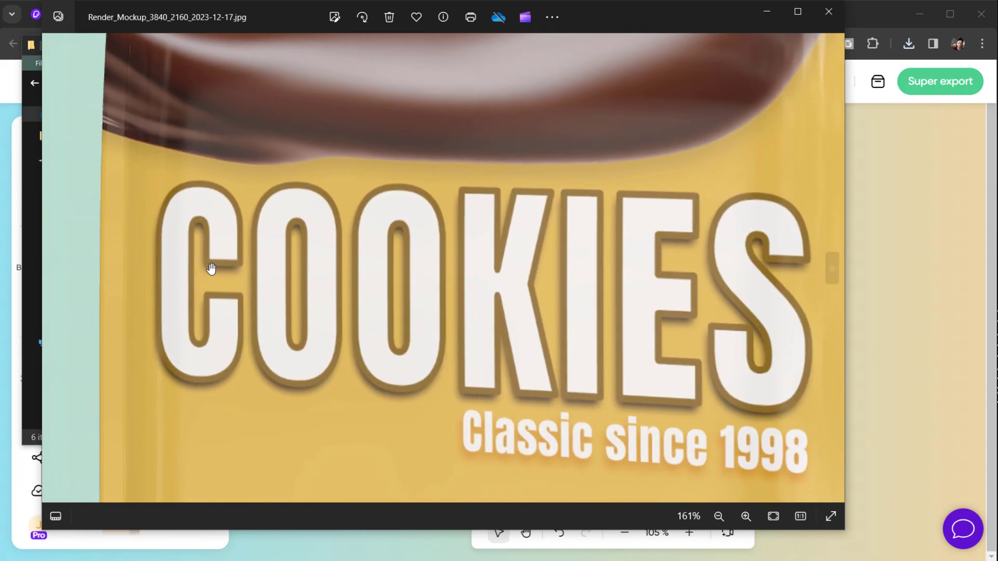
pyautogui.moveTo(281, 236); pyautogui.dragTo(311, 419)
pyautogui.moveTo(198, 172); pyautogui.dragTo(192, 343)
pyautogui.moveTo(250, 151); pyautogui.dragTo(254, 274)
pyautogui.scroll(-5, 358, 276)
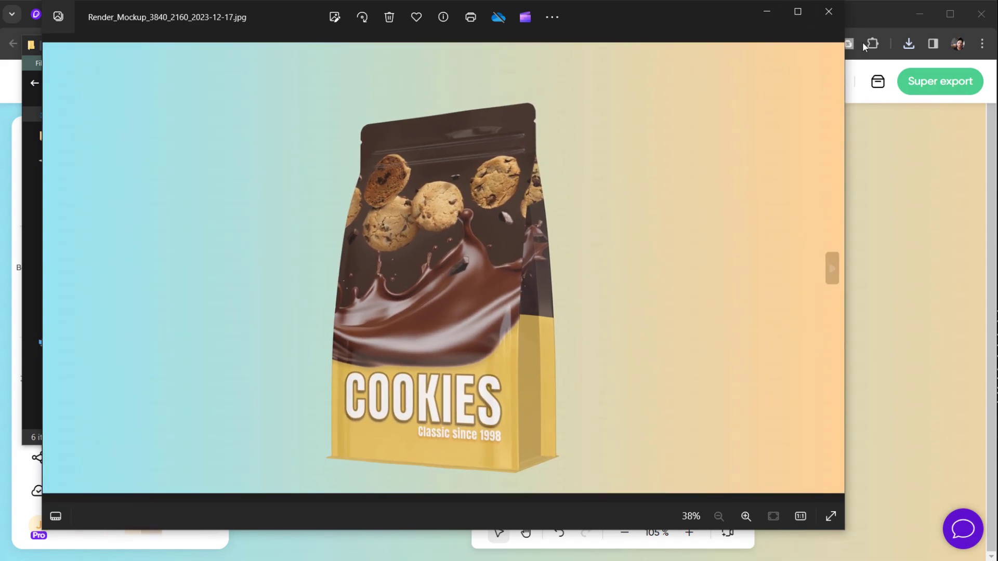
pyautogui.click(831, 12)
pyautogui.click(834, 13)
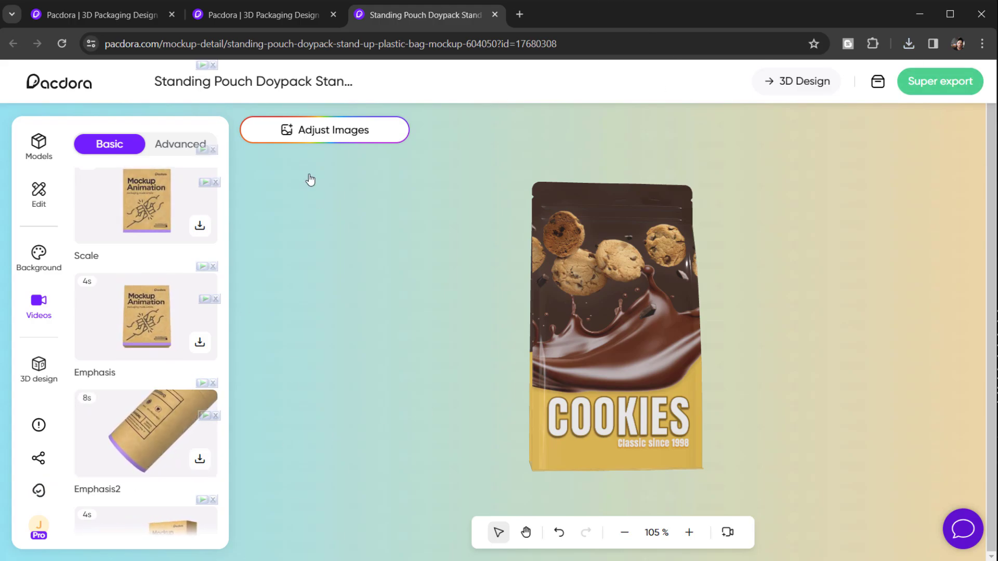
# Step: Look over the exported files in the Pacdora folder, put the folder and browser away, and return to Cookie pack.psd in Photoshop
pyautogui.hotkey('alt', 'Tab')
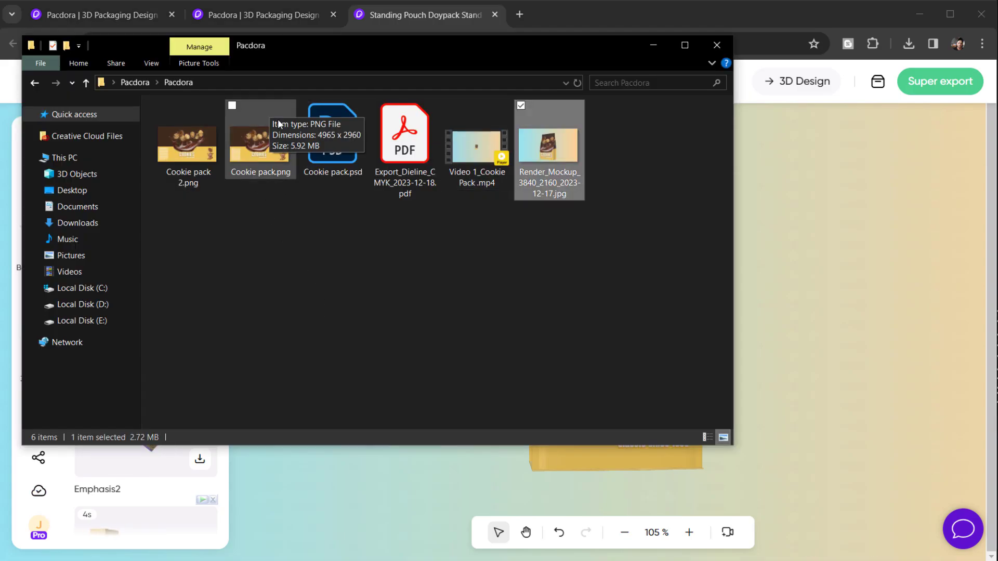
pyautogui.click(654, 46)
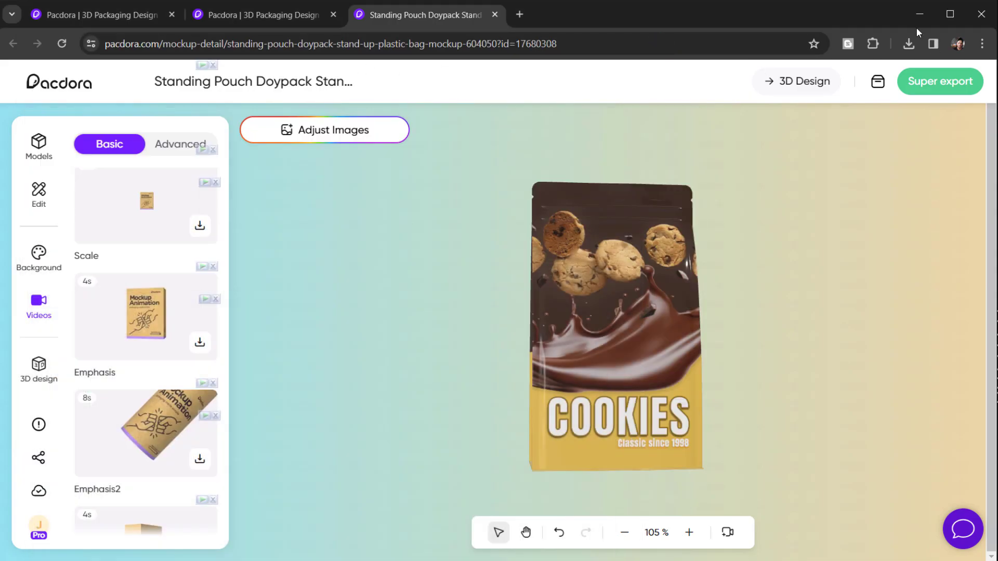
pyautogui.click(919, 17)
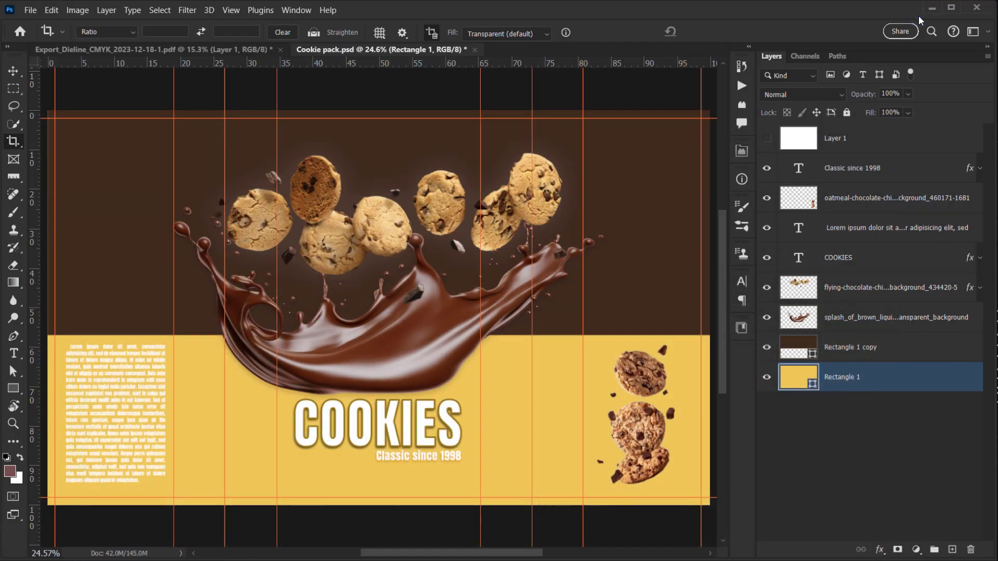